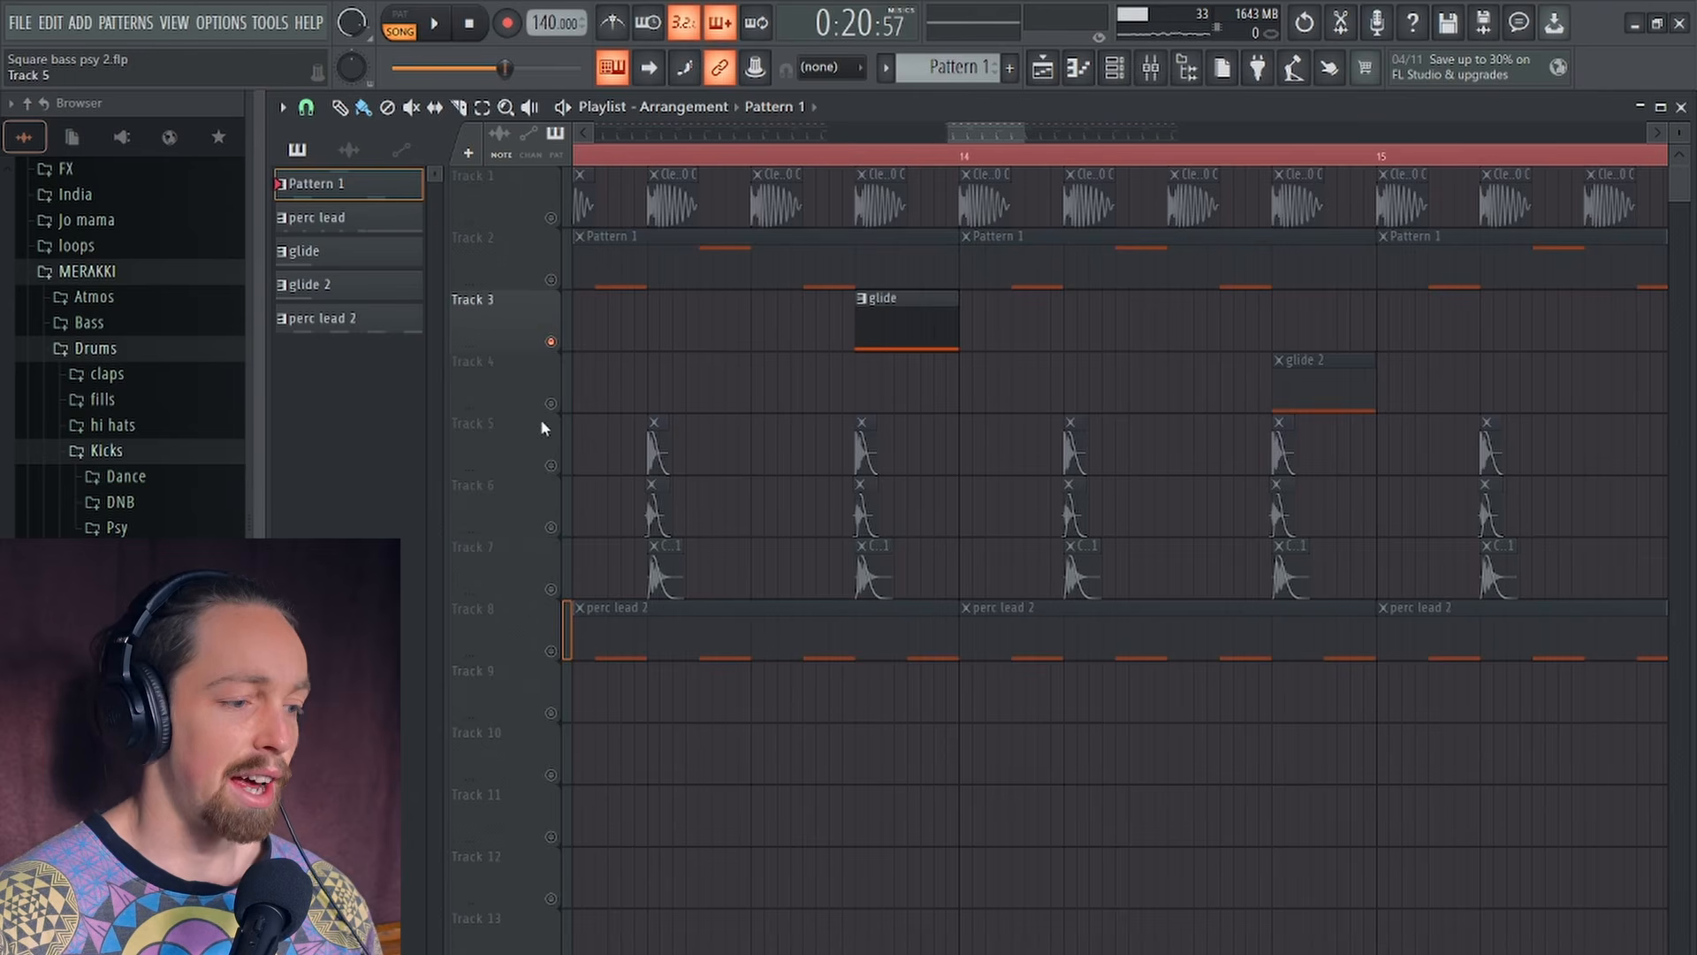
Step: Unmute the glide 2 track and examine the Serum2 patch on the bass channel, then close it along with the channel rack
{"action": "left_click", "coordinate": [550, 404]}
{"action": "left_click", "coordinate": [864, 157]}
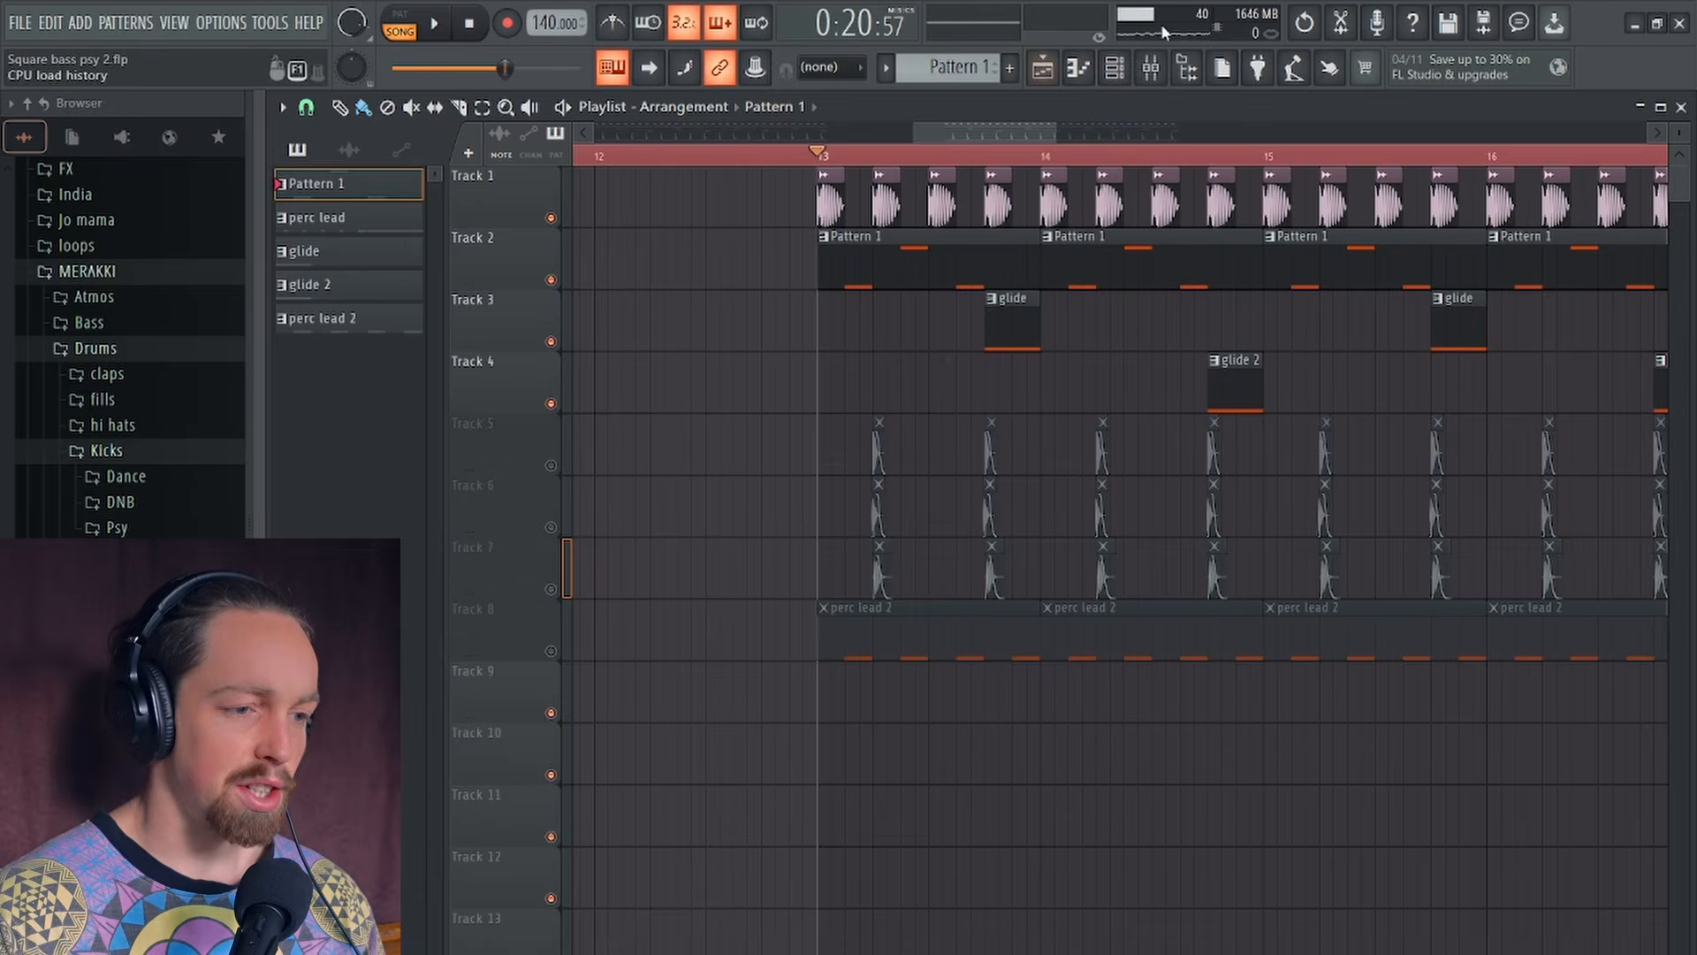
{"action": "left_click", "coordinate": [1115, 67]}
{"action": "left_click", "coordinate": [907, 691]}
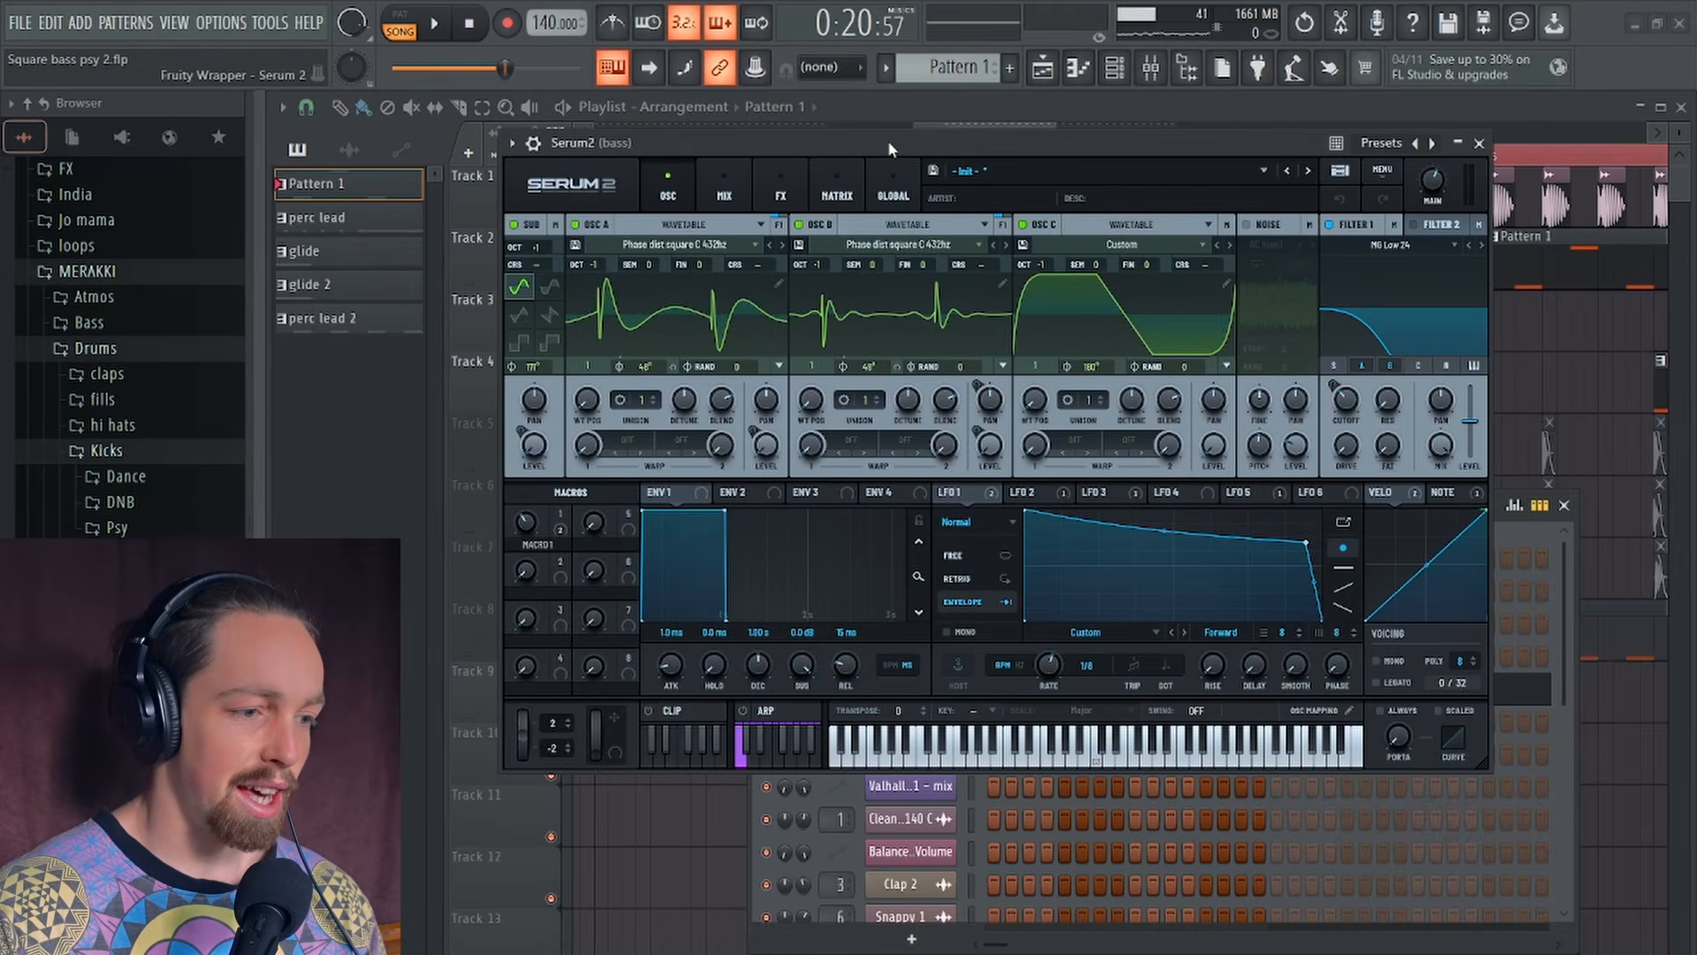
{"action": "left_click_drag", "start_coordinate": [889, 148], "coordinate": [913, 84]}
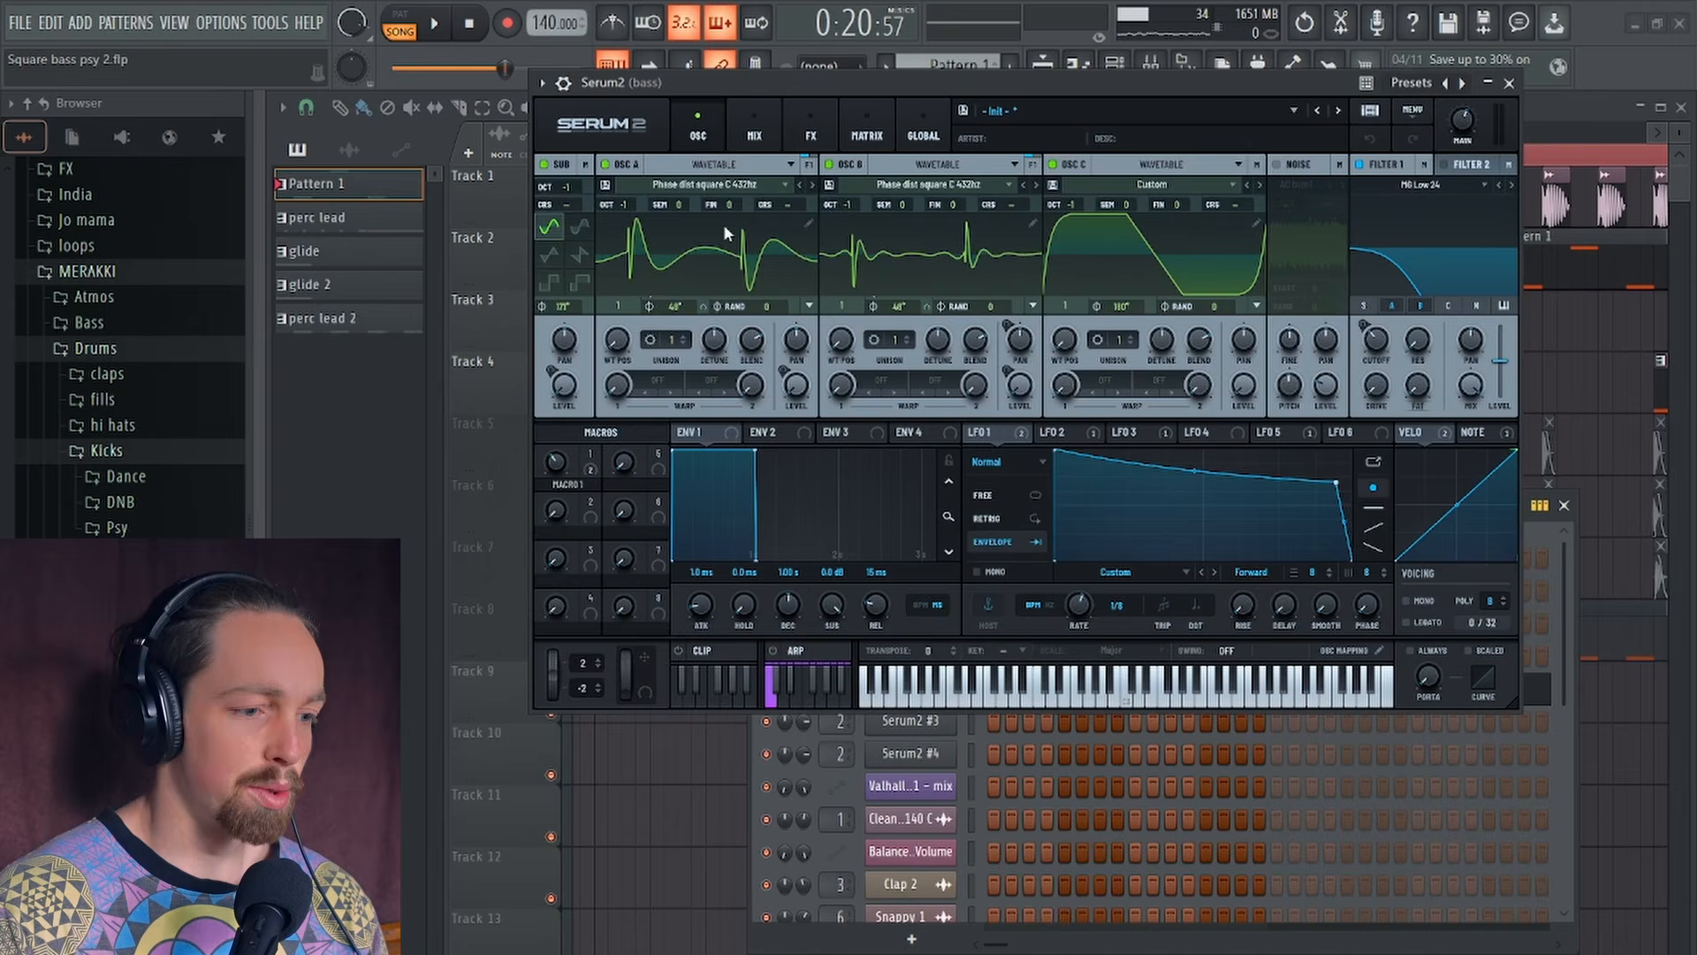
{"action": "left_click", "coordinate": [1509, 84]}
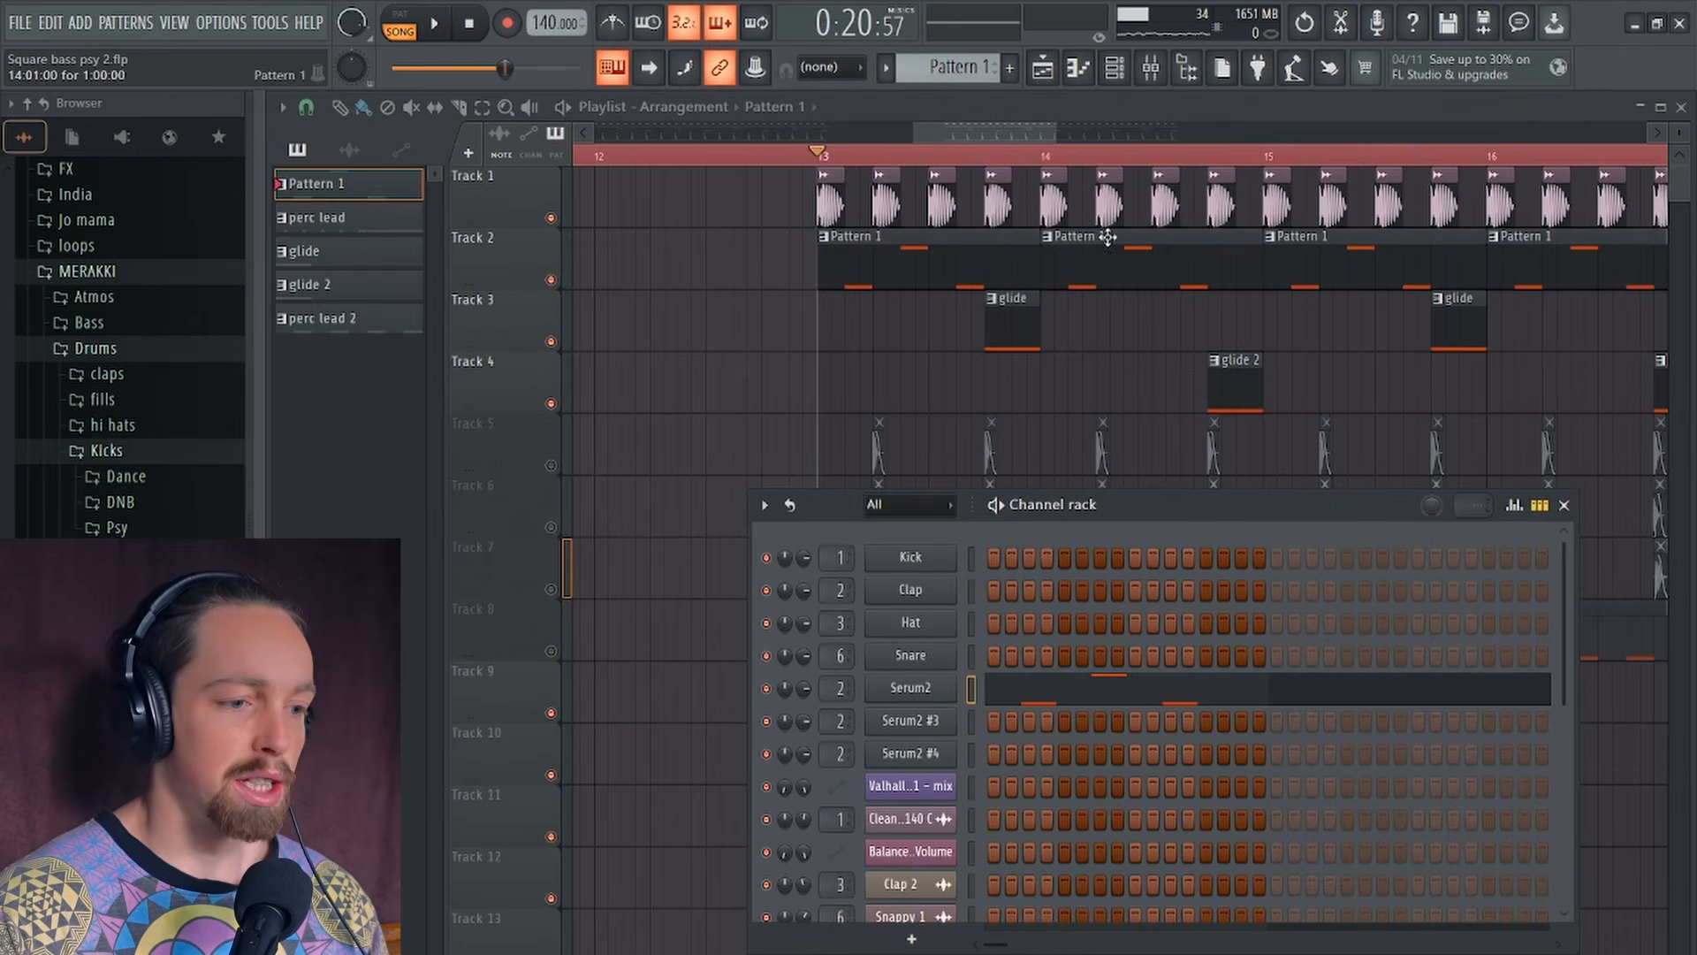
{"action": "left_click", "coordinate": [1564, 505]}
Step: Add a new Serum2 instrument channel to the project
{"action": "scroll", "coordinate": [1026, 469], "scroll_direction": "down", "scroll_amount": 6}
{"action": "scroll", "coordinate": [1302, 452], "scroll_direction": "up", "scroll_amount": 4}
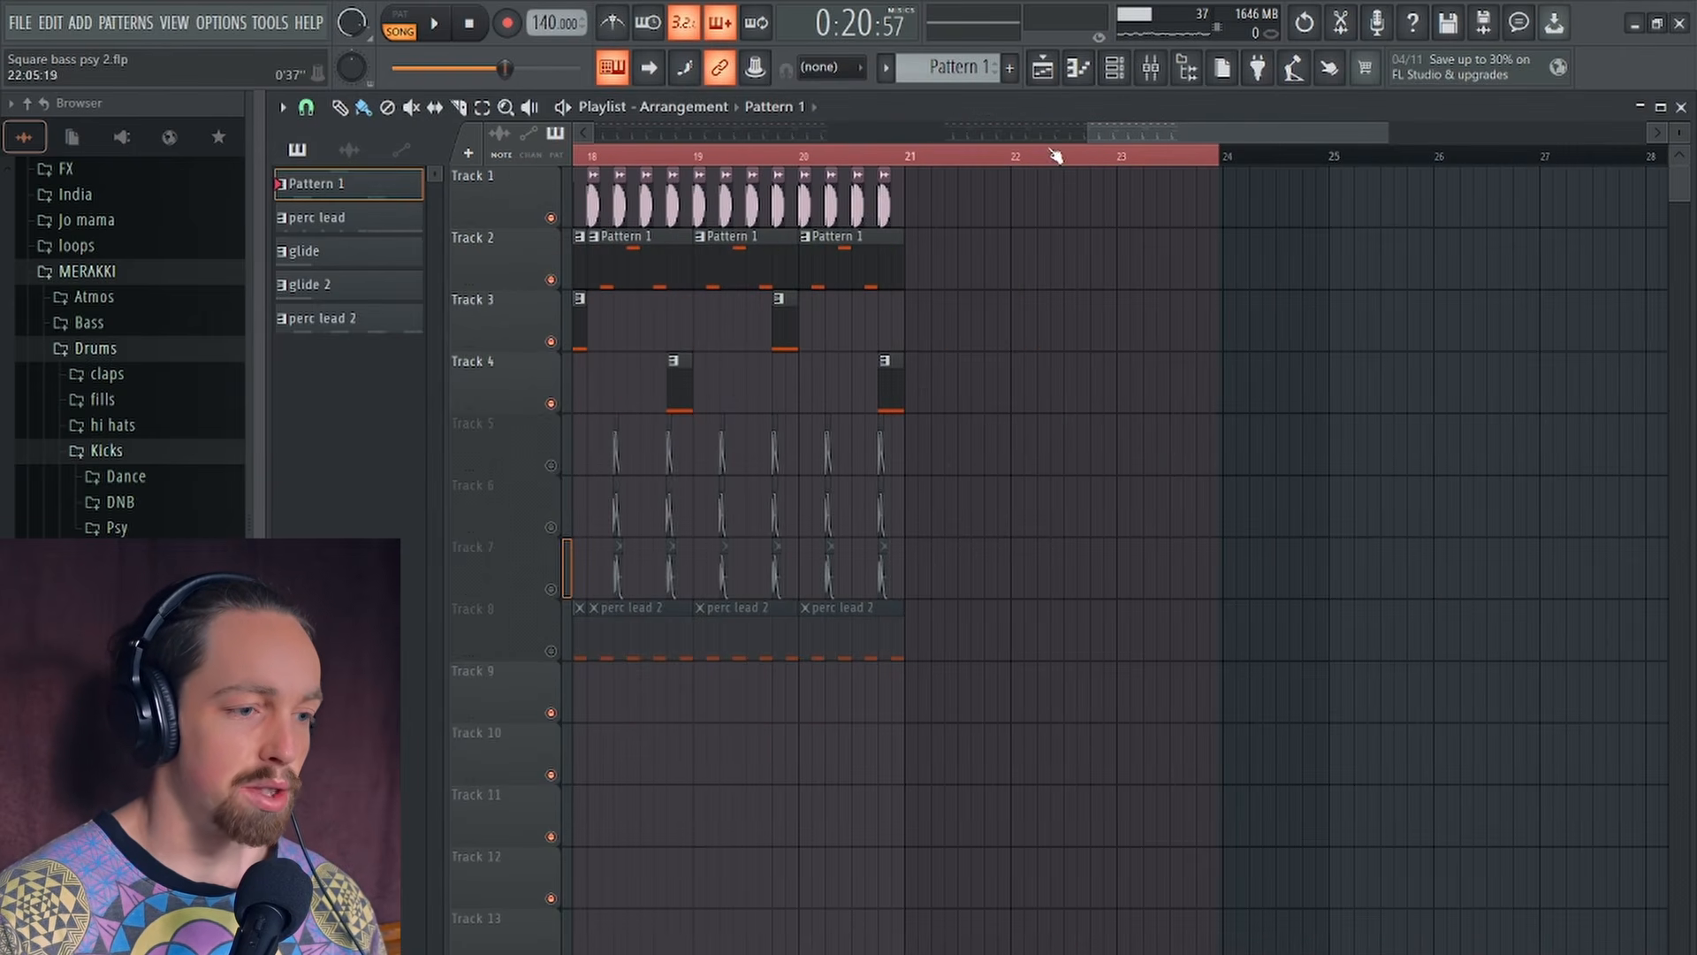
{"action": "left_click", "coordinate": [1115, 67]}
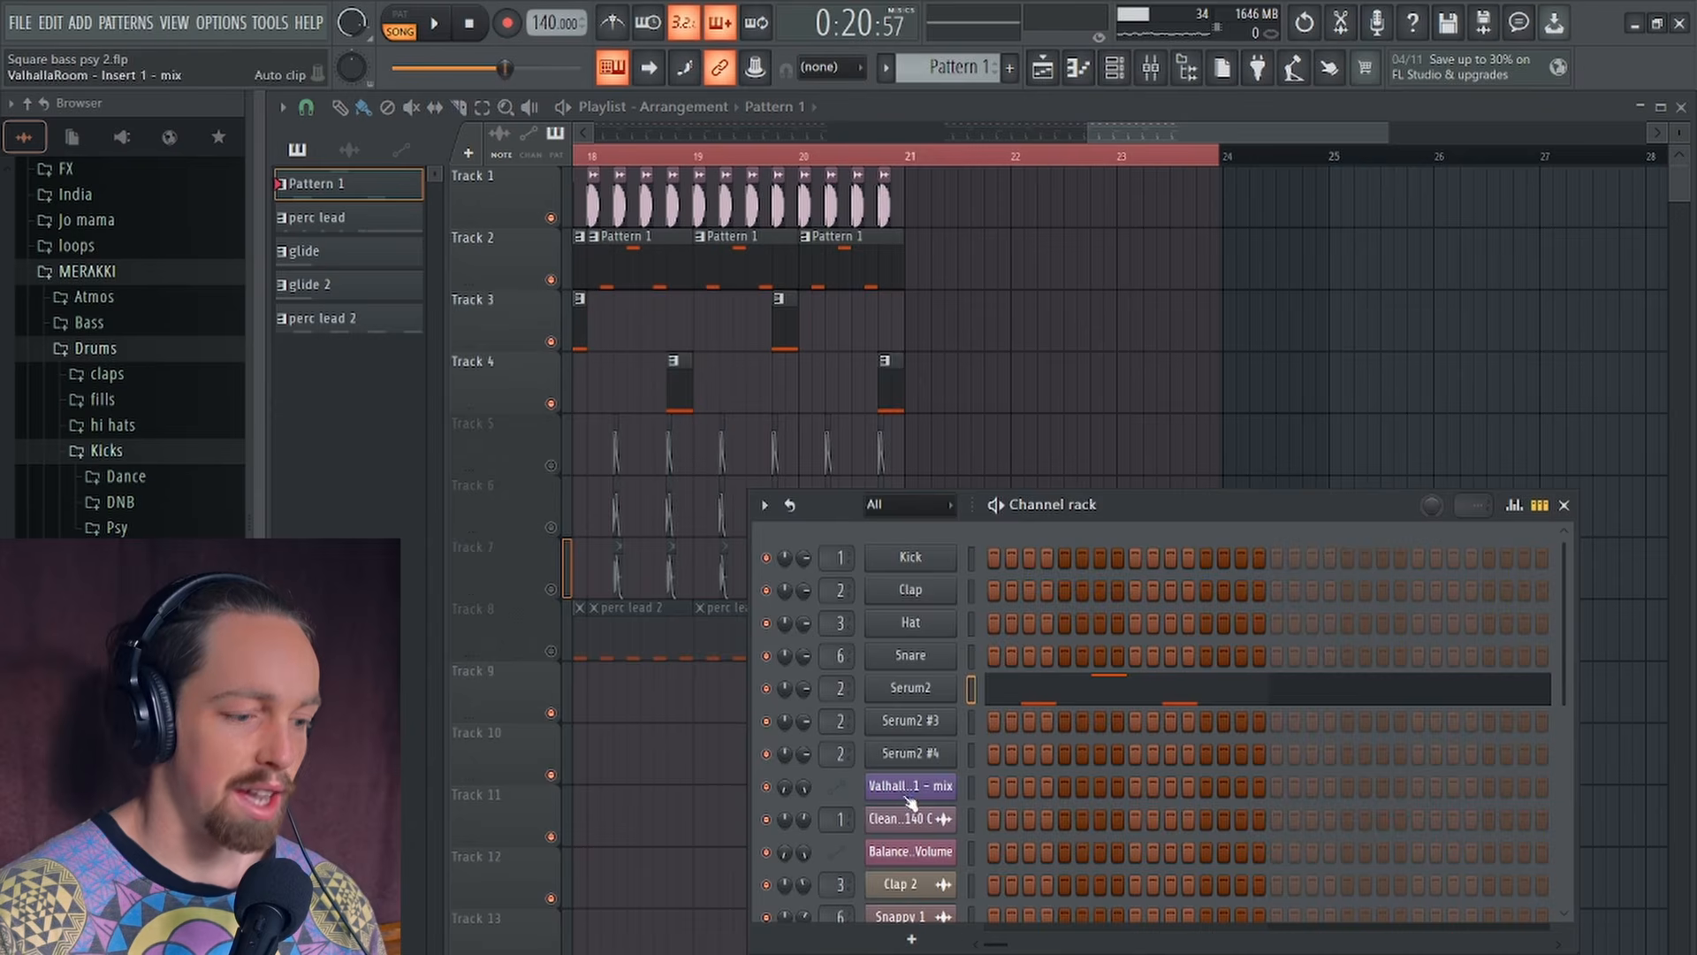
{"action": "left_click", "coordinate": [912, 938]}
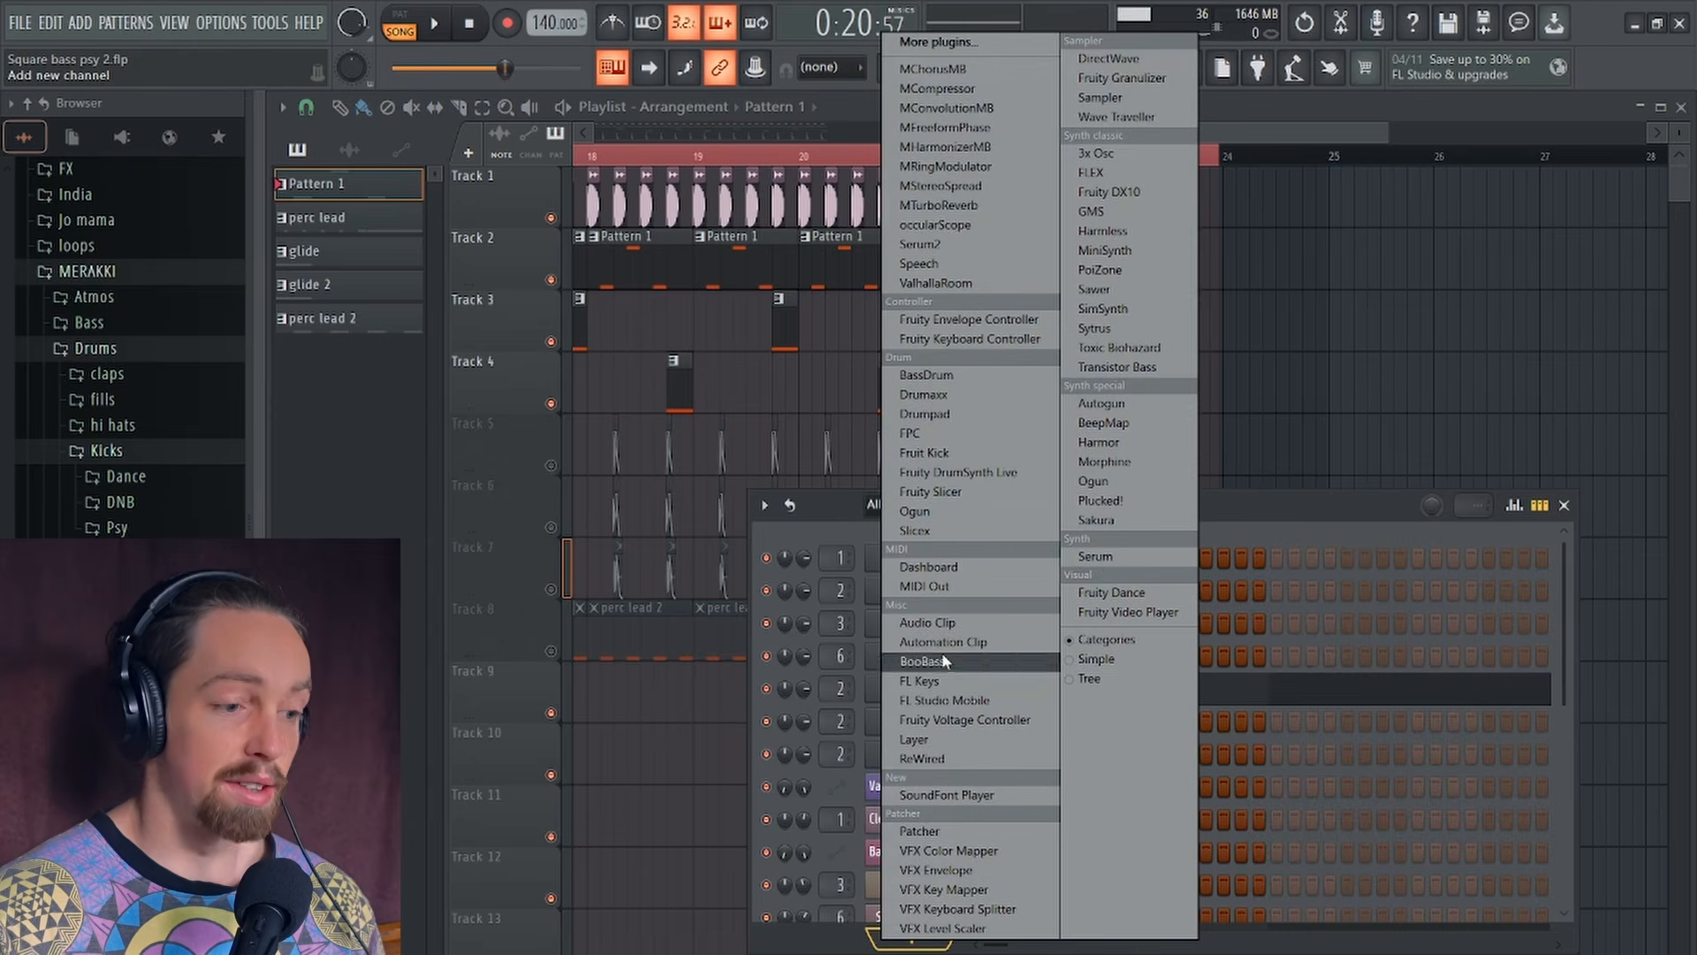
{"action": "left_click", "coordinate": [919, 244]}
{"action": "left_click_drag", "start_coordinate": [390, 153], "coordinate": [735, 125]}
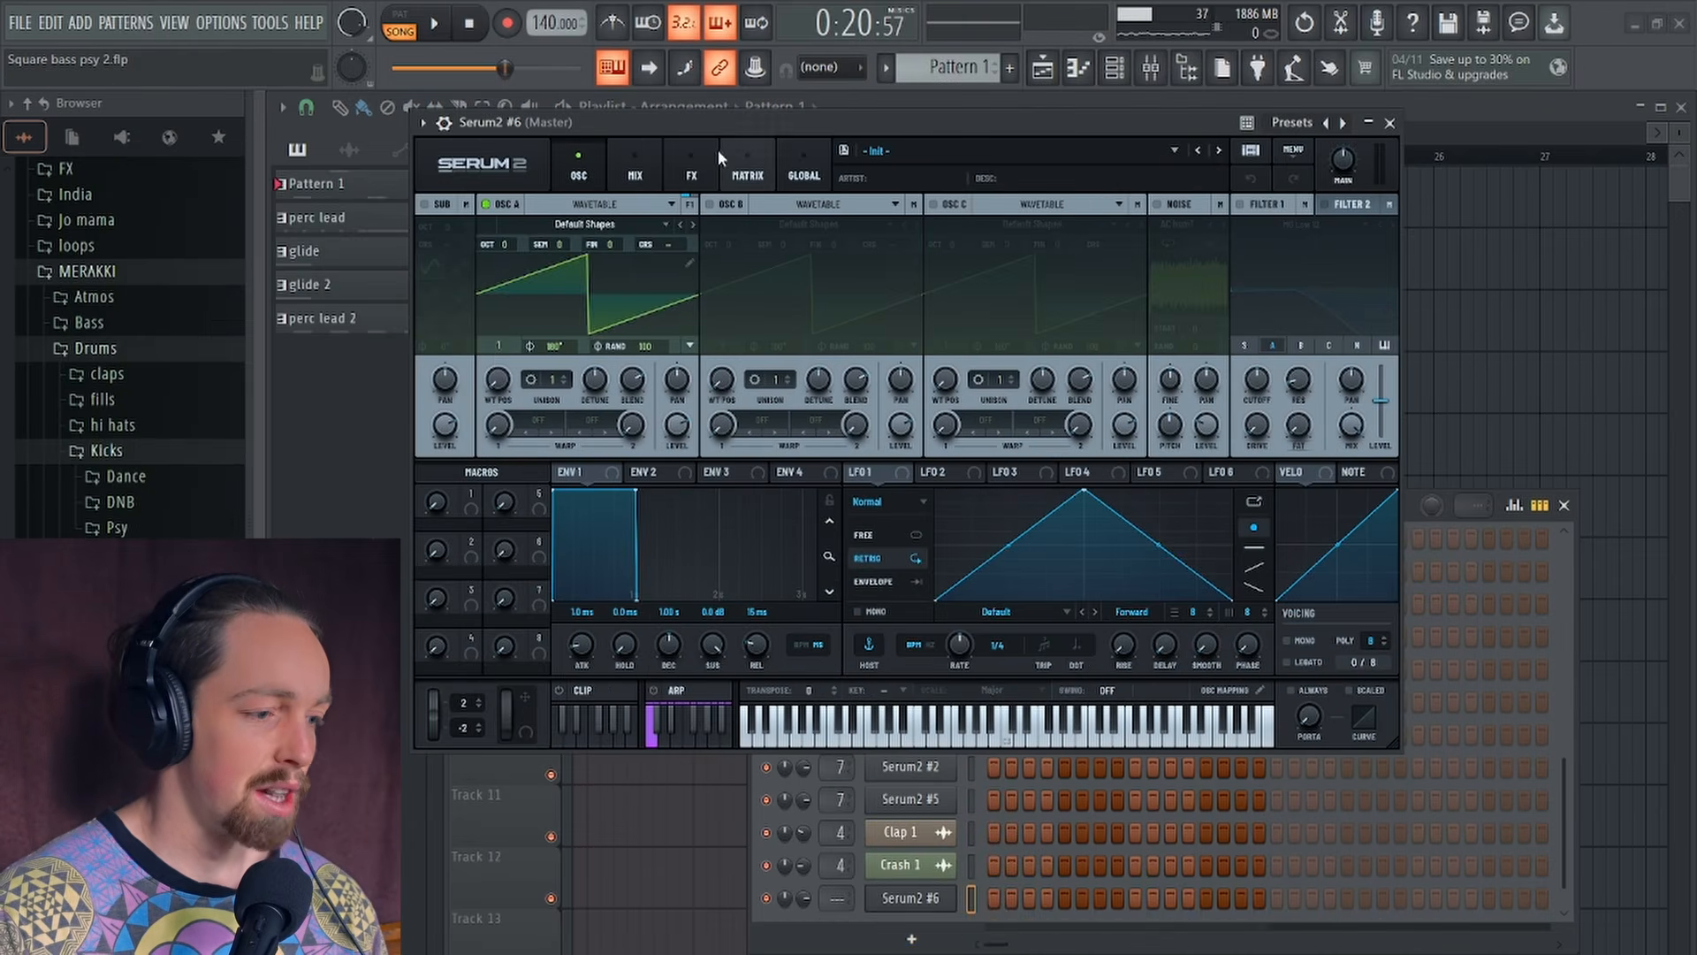
Step: Set oscillator A of the new Serum2 to wavetable position 5 for a square wave and octave -1
{"action": "left_click_drag", "start_coordinate": [498, 380], "coordinate": [505, 356]}
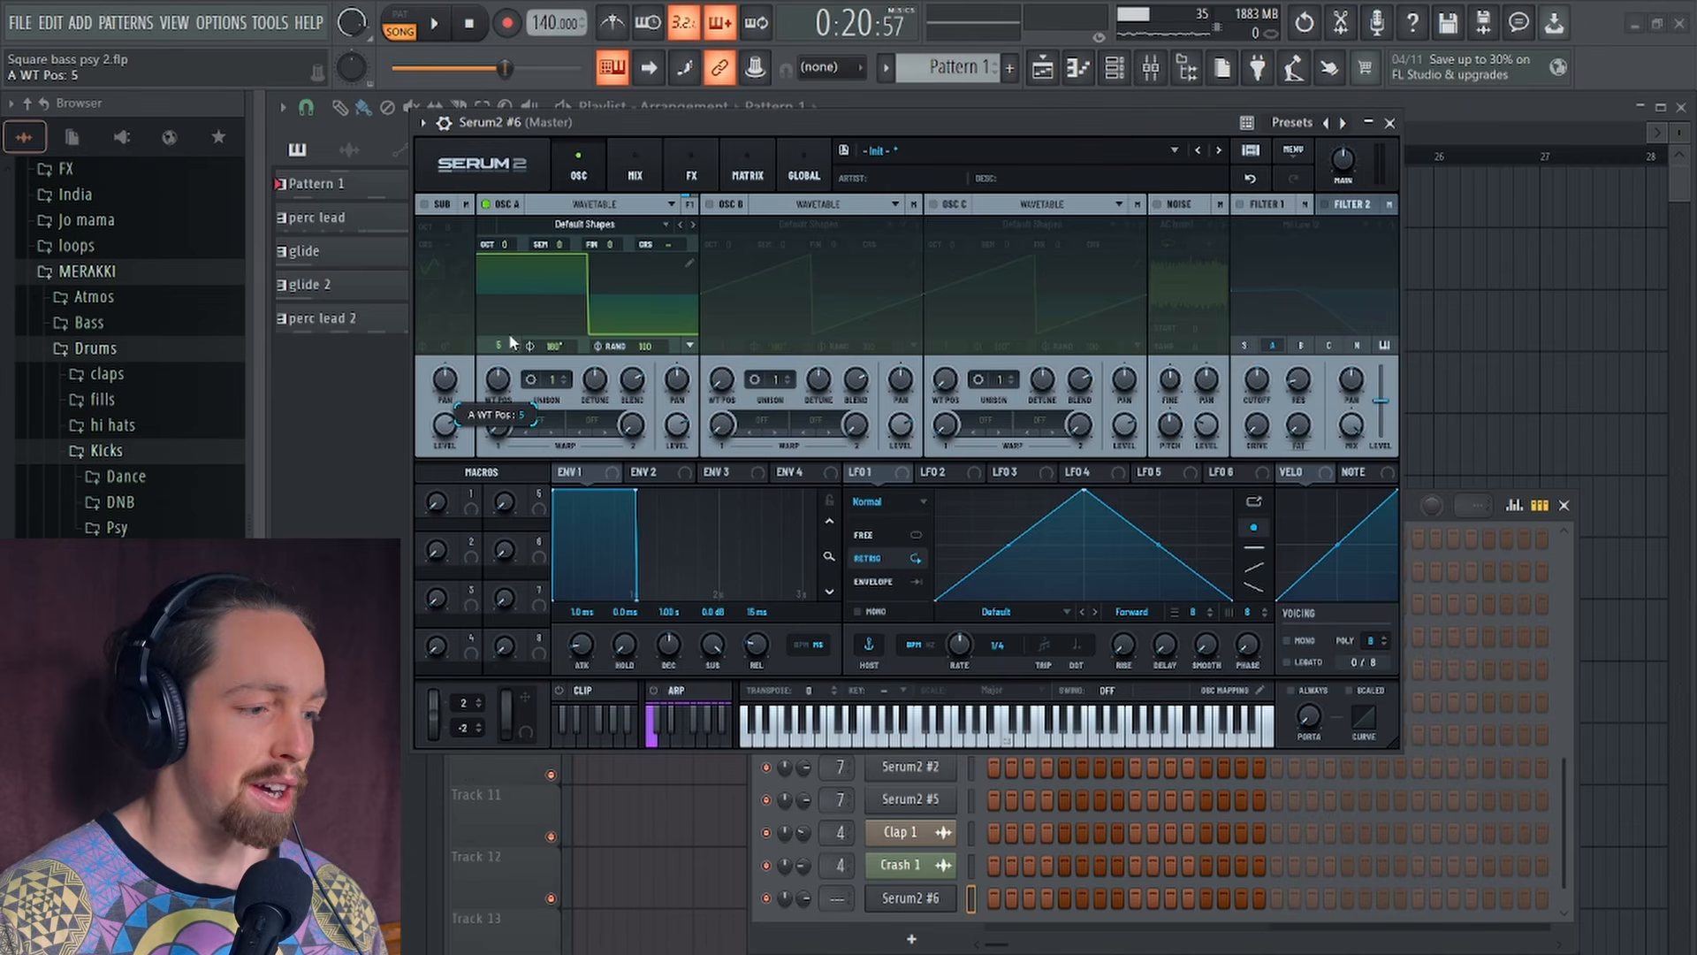
{"action": "scroll", "coordinate": [505, 258], "scroll_direction": "down", "scroll_amount": 1}
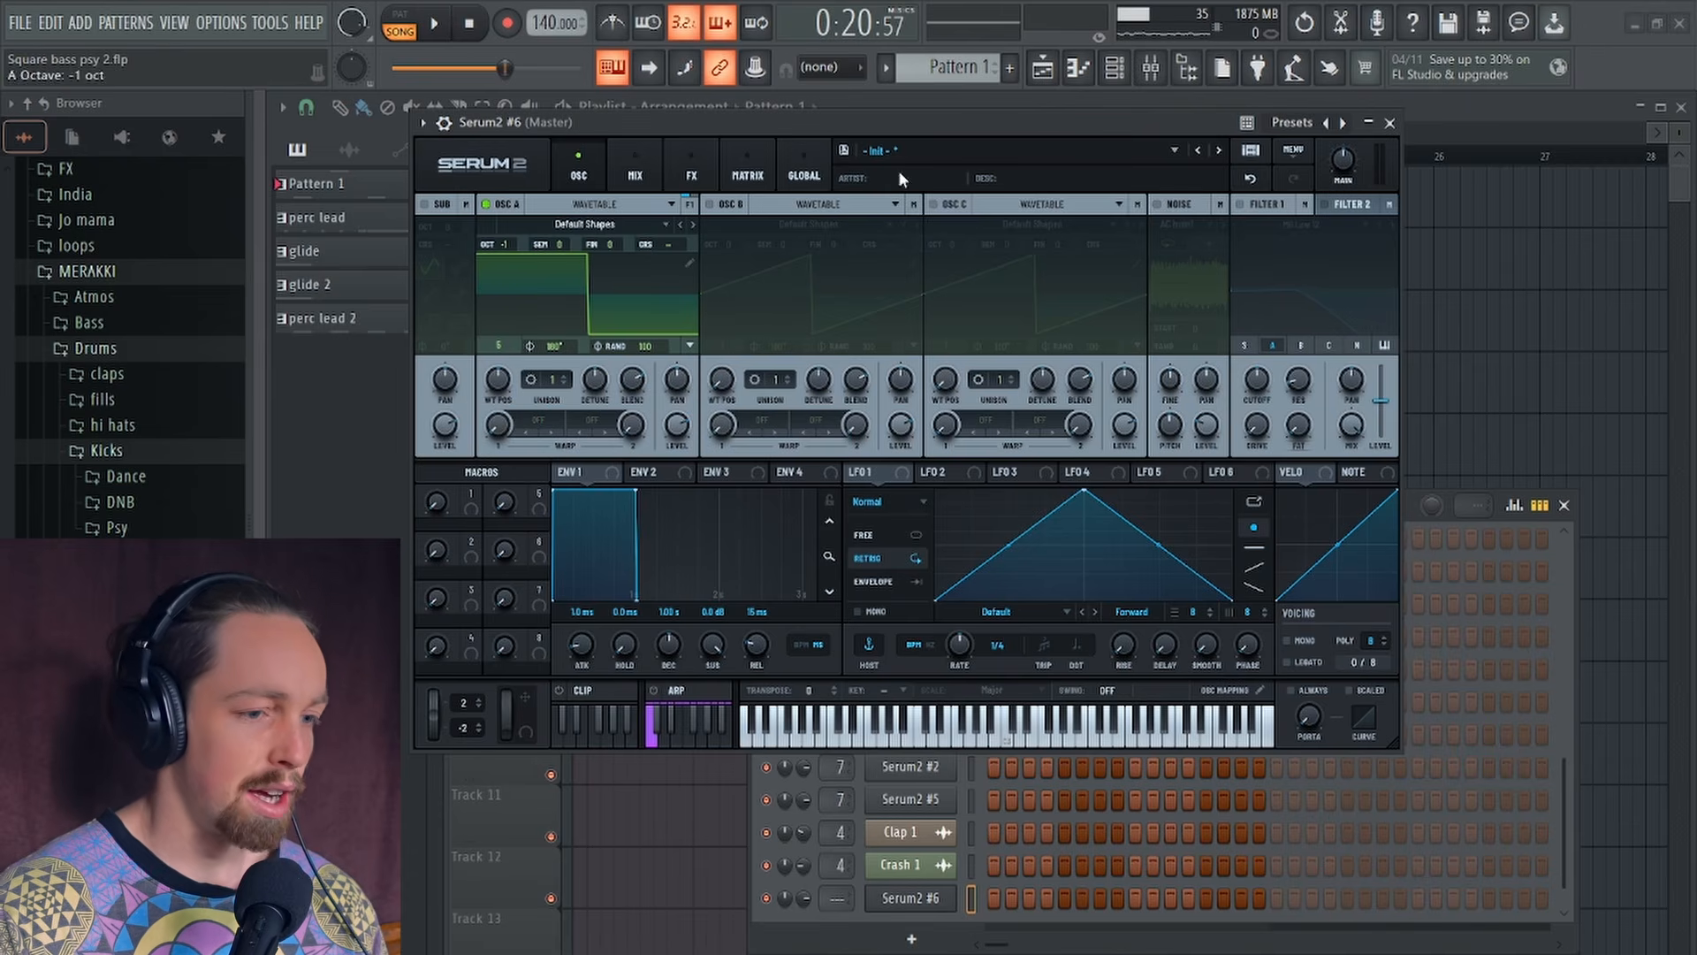
{"action": "left_click", "coordinate": [1390, 124]}
Step: Create a new pattern and place it on Track 1, starting halfway through bar 22
{"action": "key", "text": "F4"}
{"action": "left_click", "coordinate": [1150, 199]}
{"action": "scroll", "coordinate": [1105, 205], "scroll_direction": "up", "scroll_amount": 3}
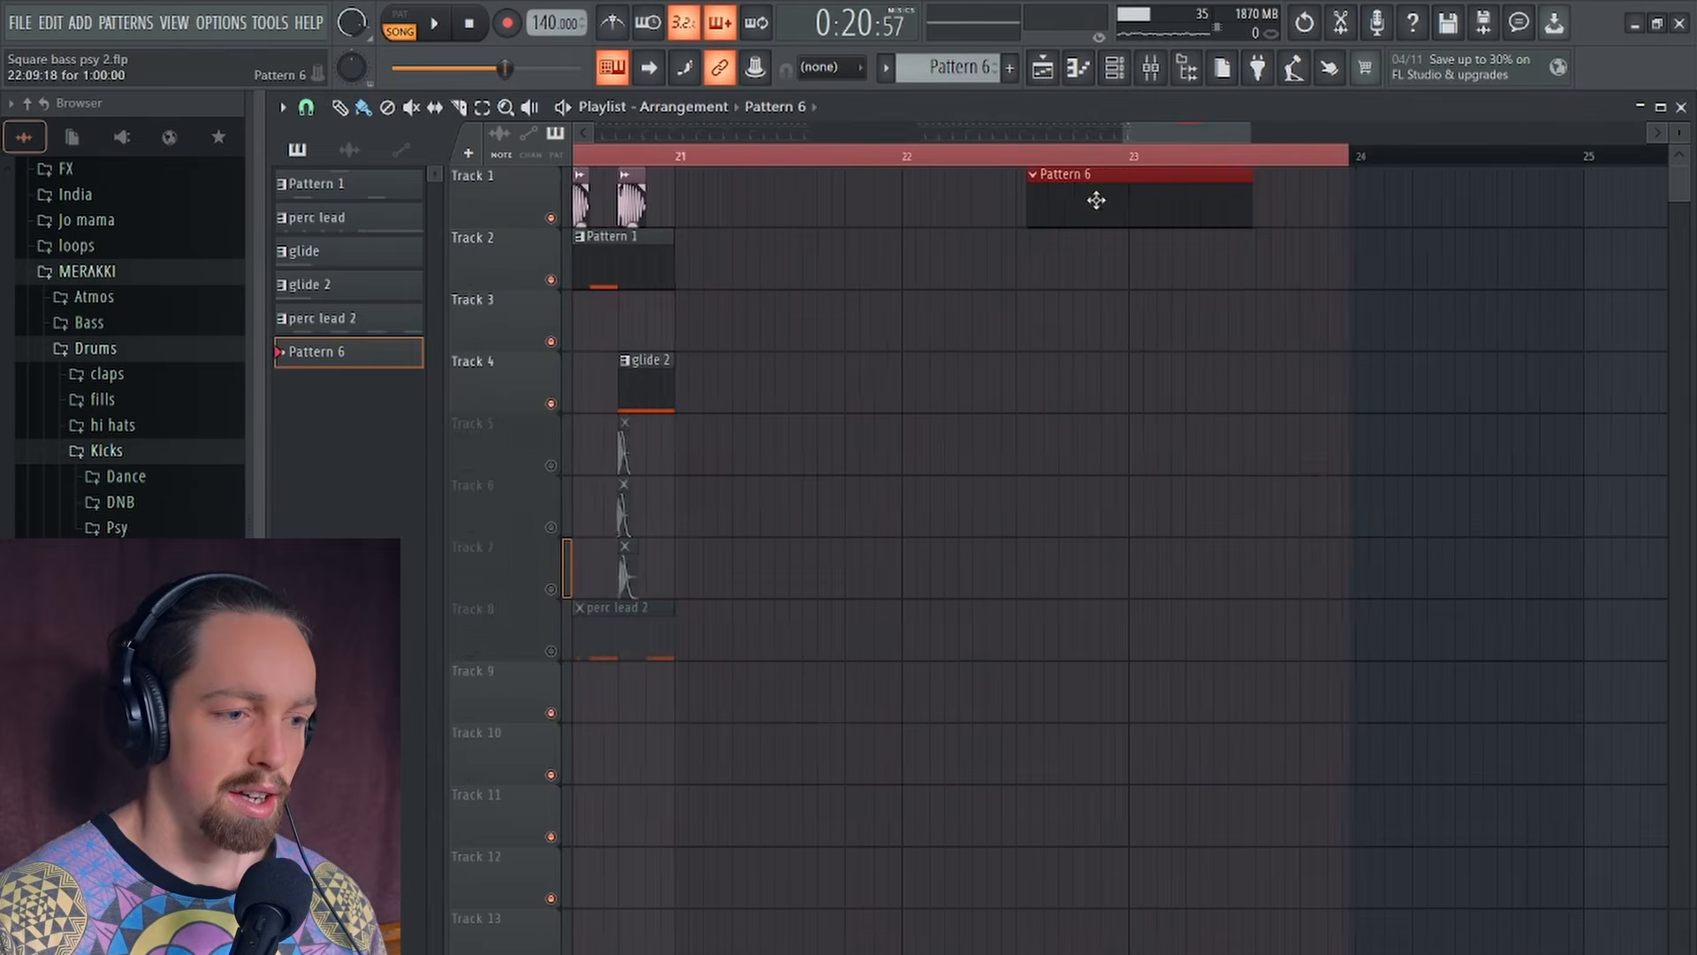
Step: Enter a G#2 note about one bar long in the new pattern's piano roll
{"action": "double_click", "coordinate": [1095, 201]}
{"action": "left_click", "coordinate": [371, 589]}
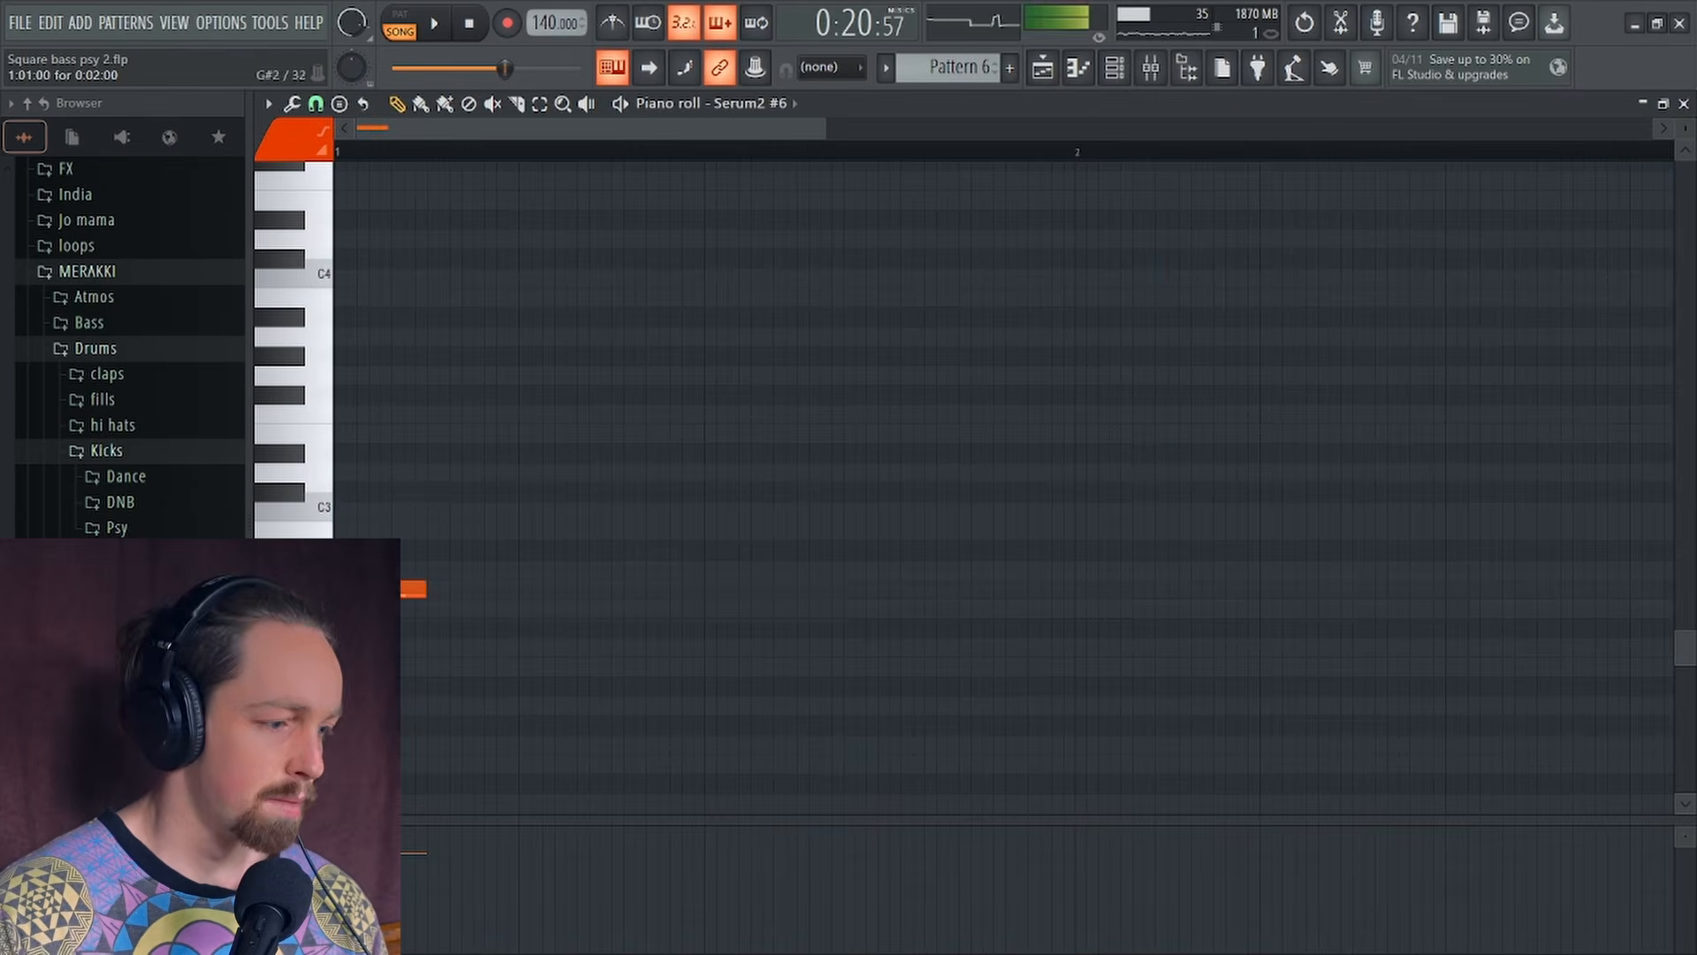
{"action": "left_click_drag", "start_coordinate": [371, 589], "coordinate": [1072, 545]}
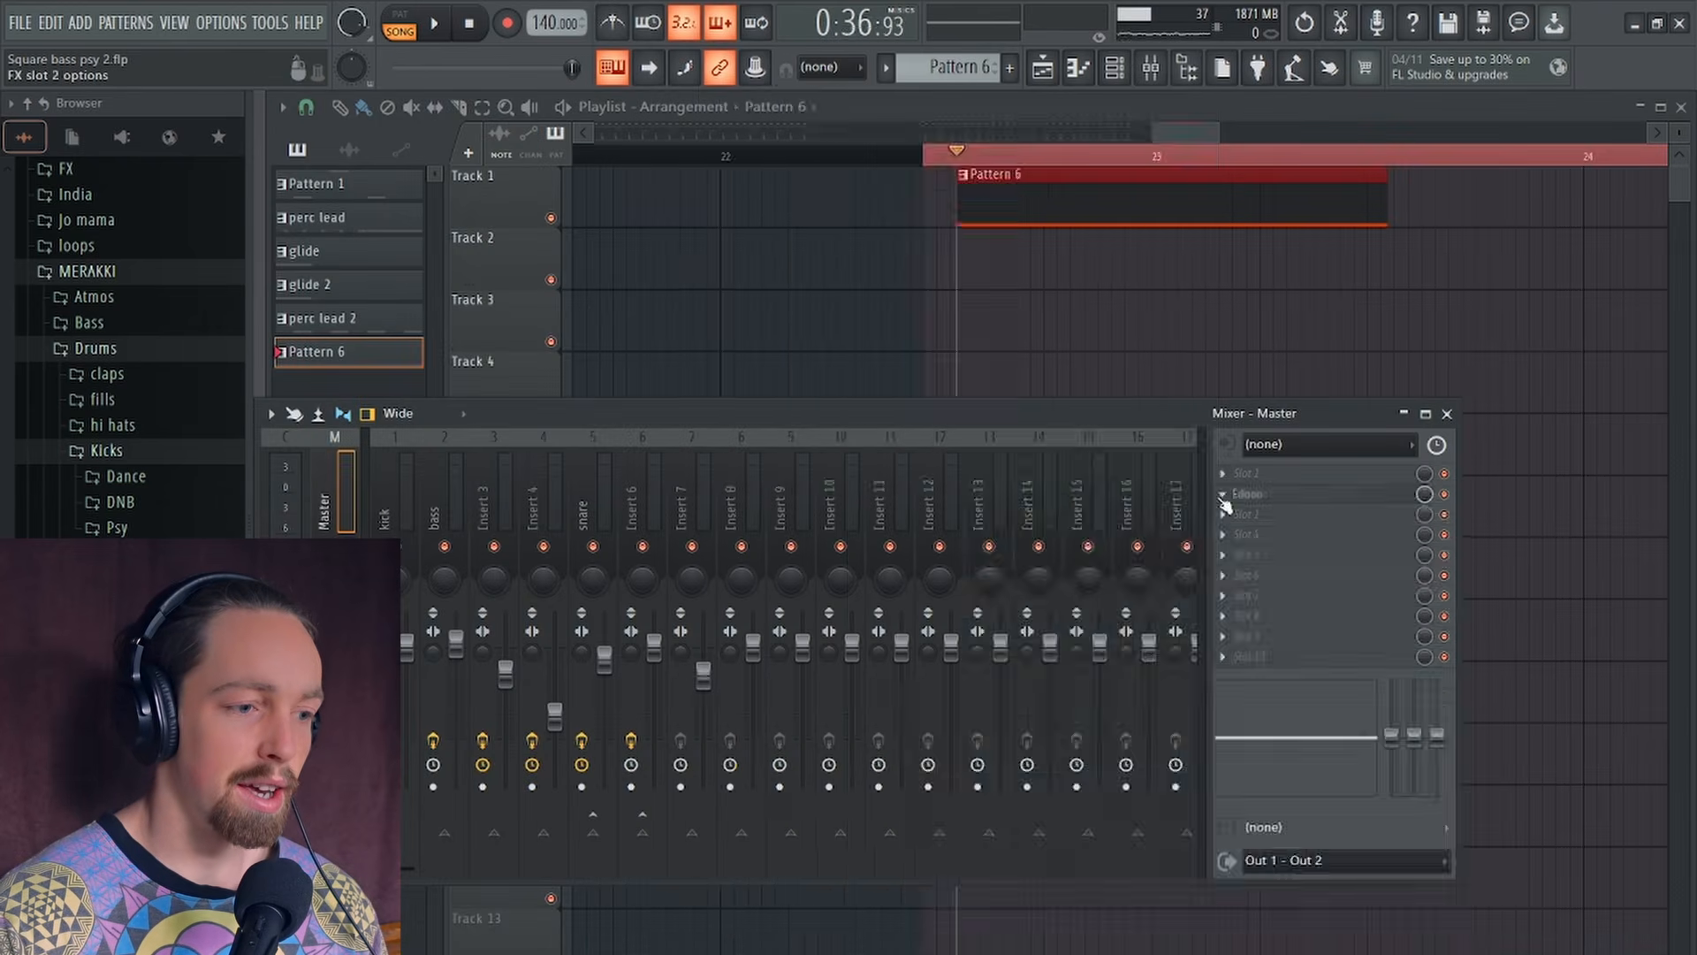
Step: Load MFreeformPhase into the first effect slot of the Master channel
{"action": "left_click", "coordinate": [1228, 482]}
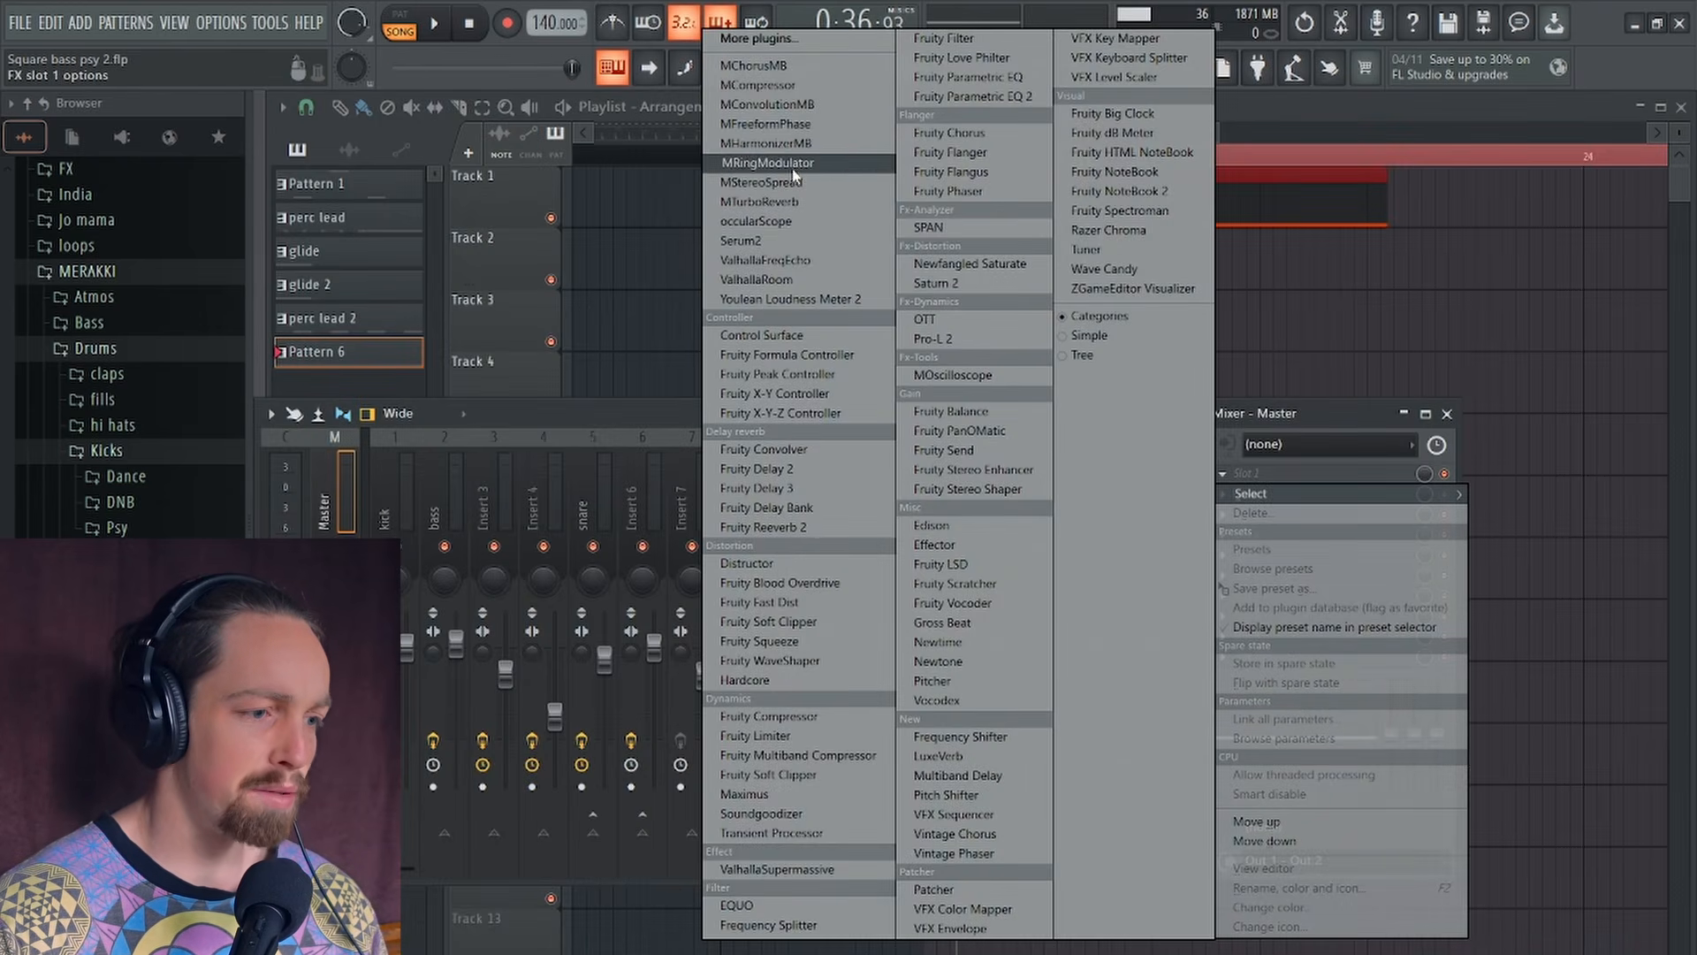
{"action": "left_click", "coordinate": [767, 123]}
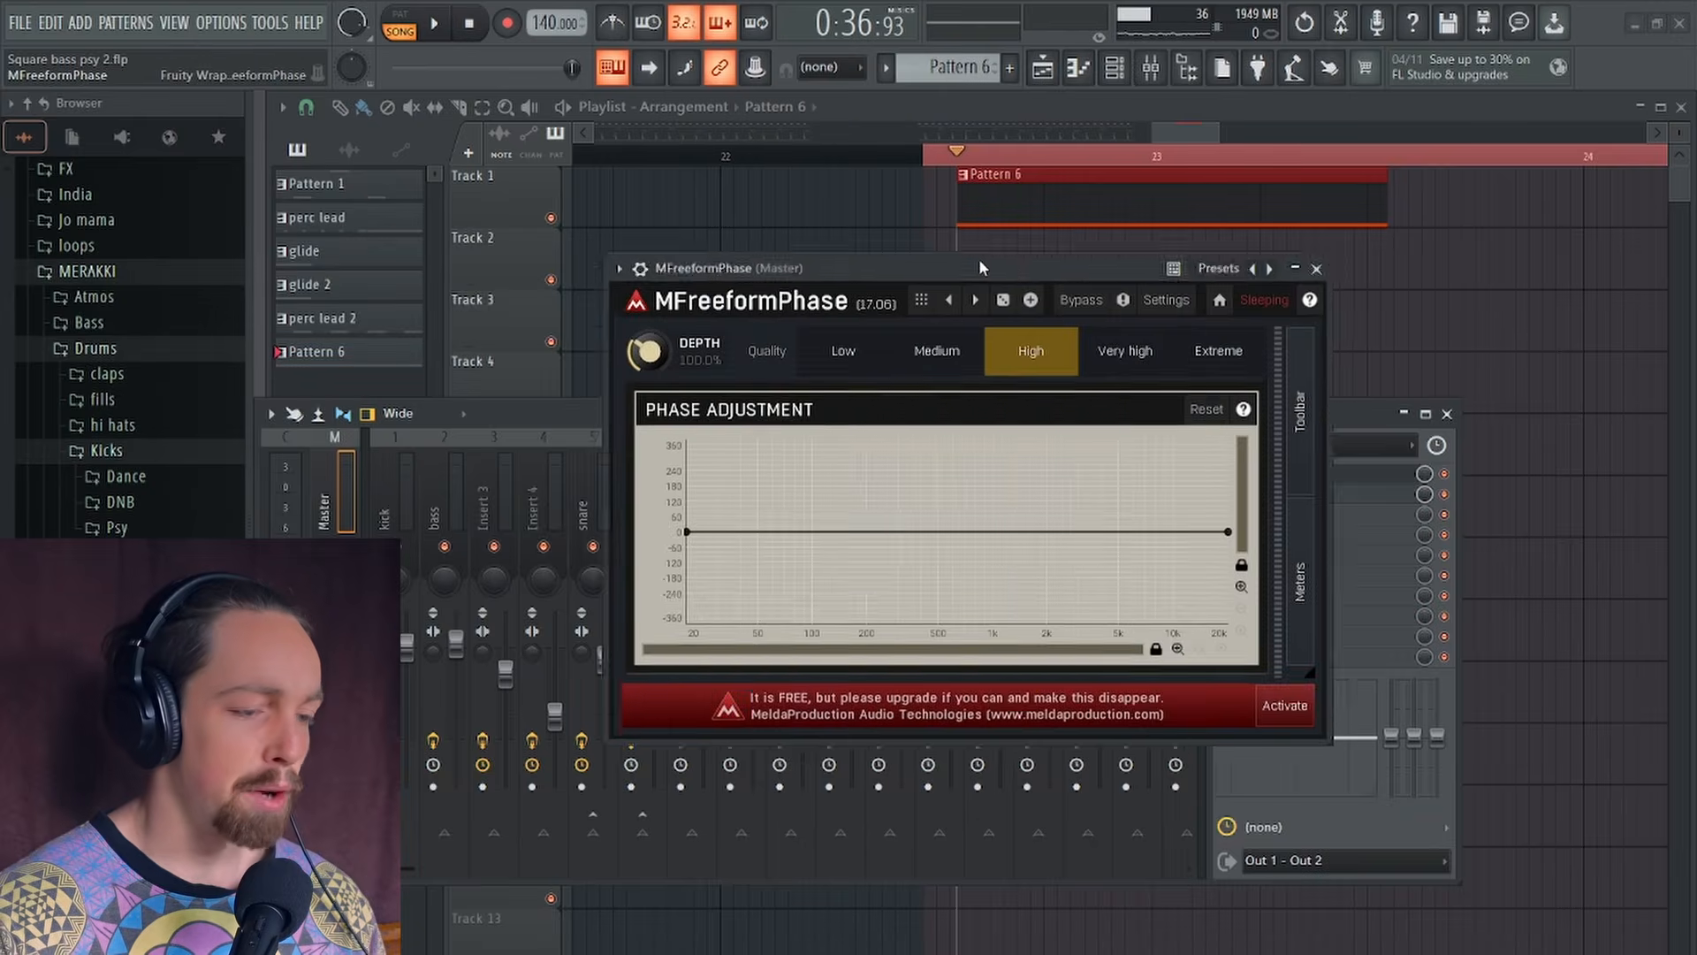
{"action": "left_click_drag", "start_coordinate": [978, 259], "coordinate": [524, 313]}
Step: Load occularScope into the third Master effect slot and arrange its window beside MFreeformPhase
{"action": "left_click", "coordinate": [1255, 493]}
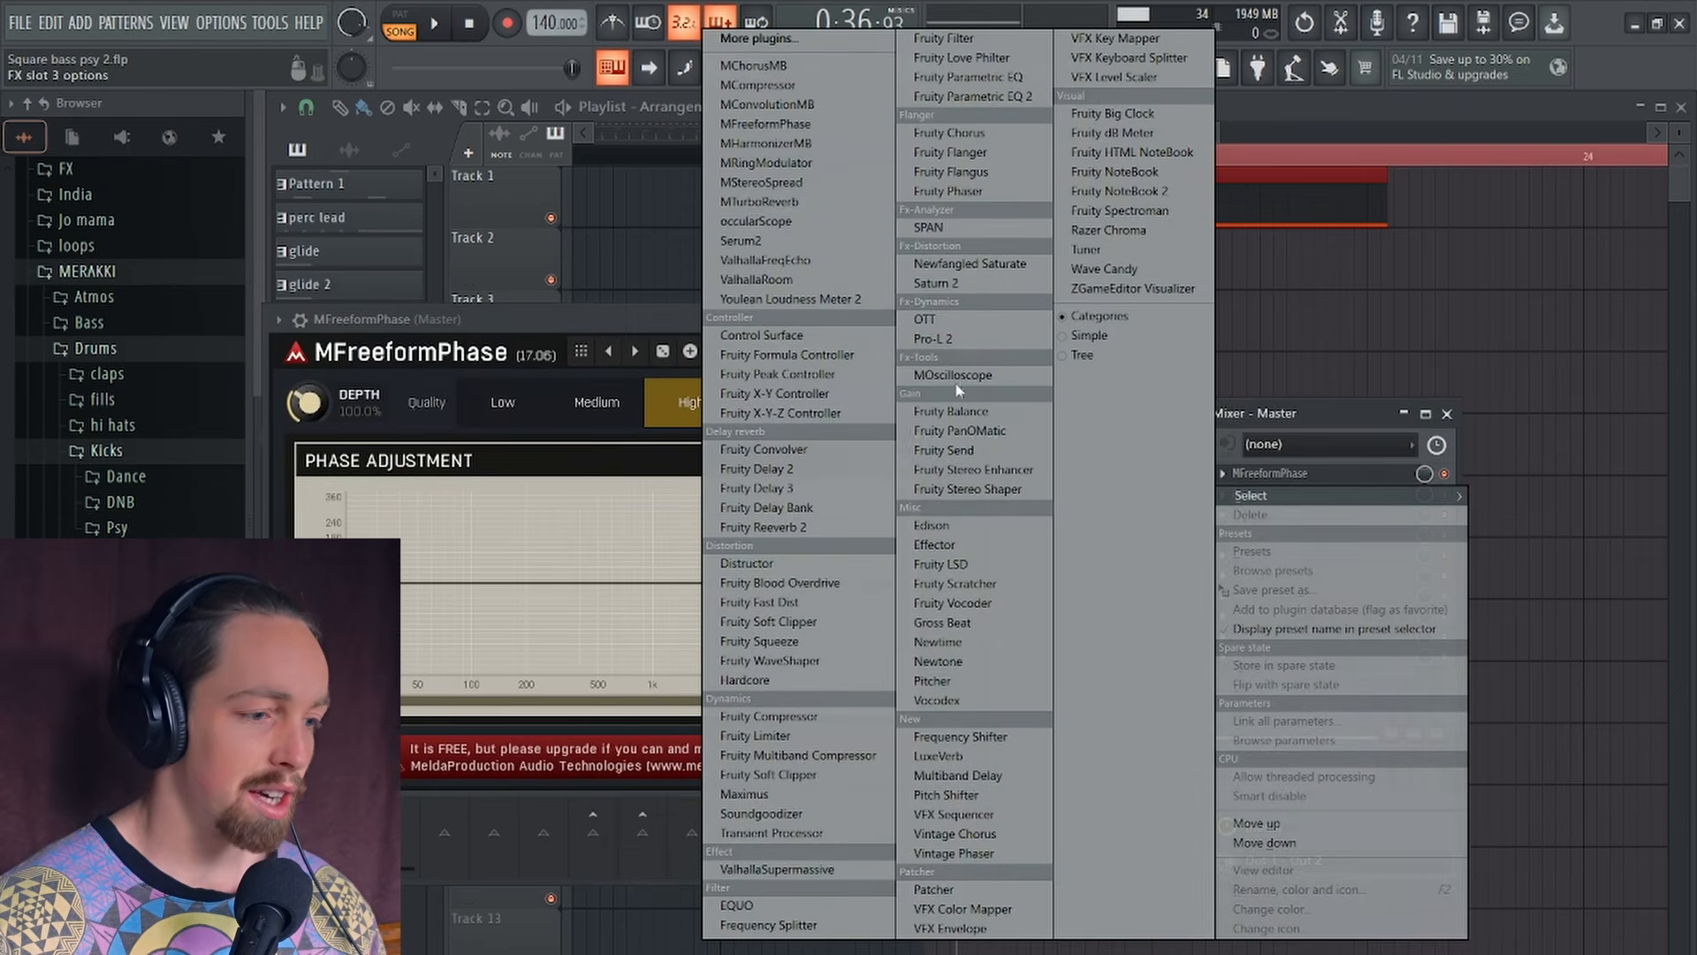
{"action": "left_click", "coordinate": [755, 221]}
{"action": "left_click_drag", "start_coordinate": [708, 19], "coordinate": [583, 19]}
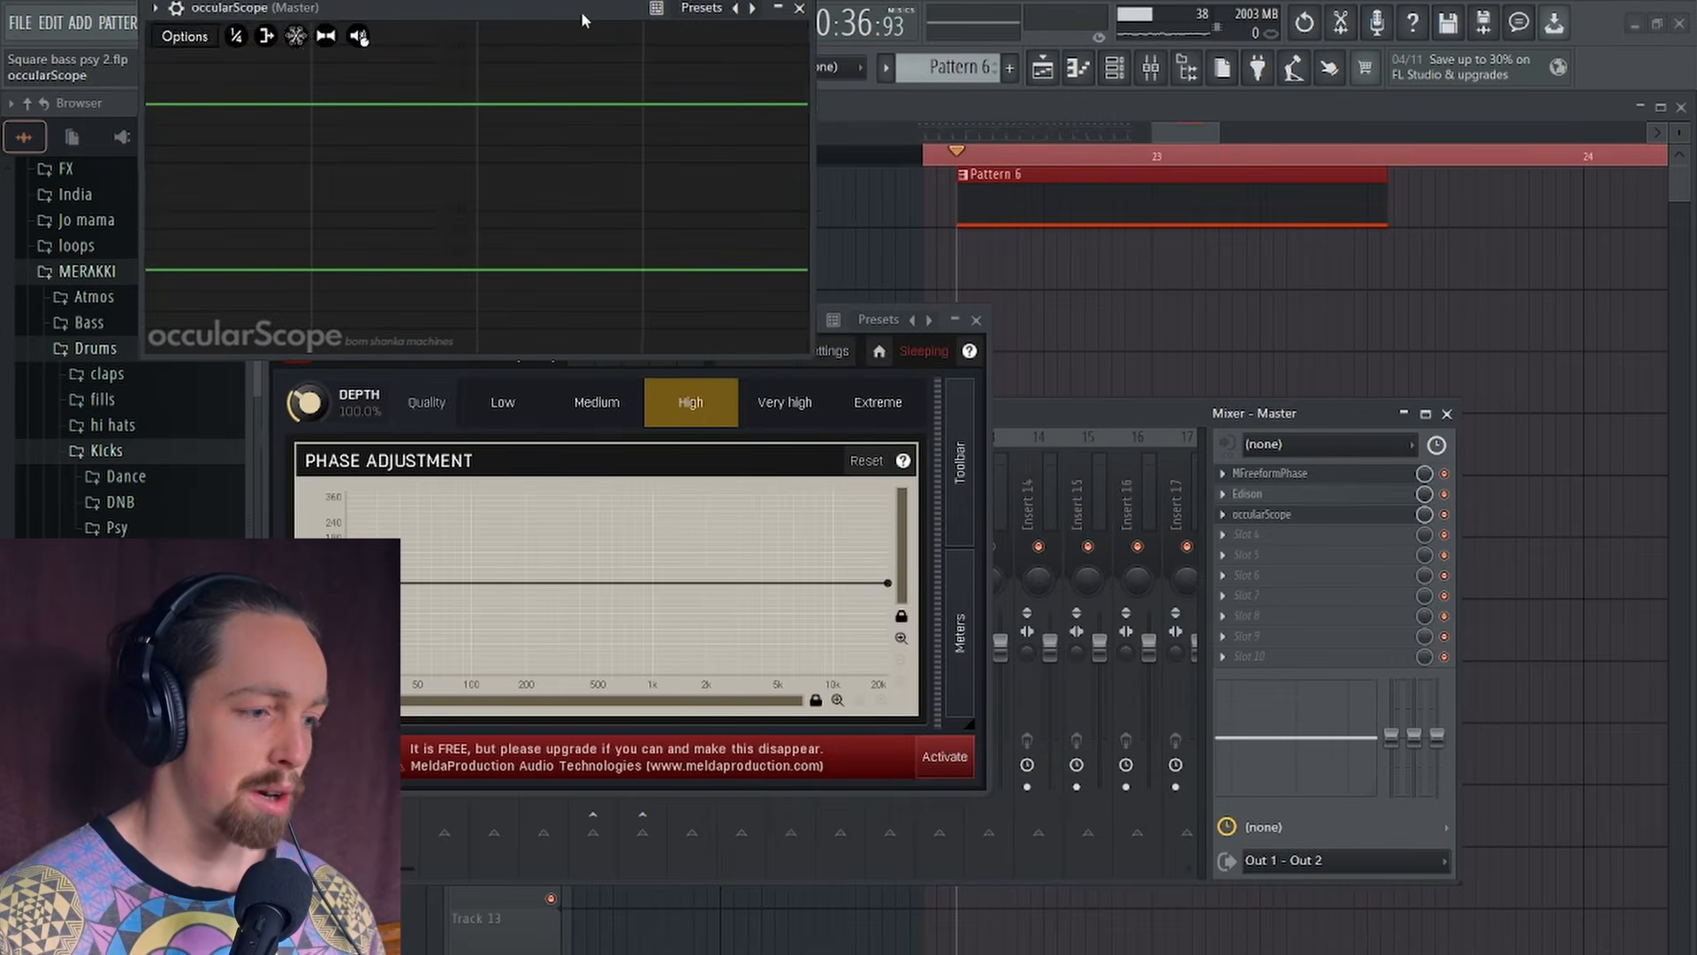
{"action": "left_click_drag", "start_coordinate": [822, 319], "coordinate": [1394, 17]}
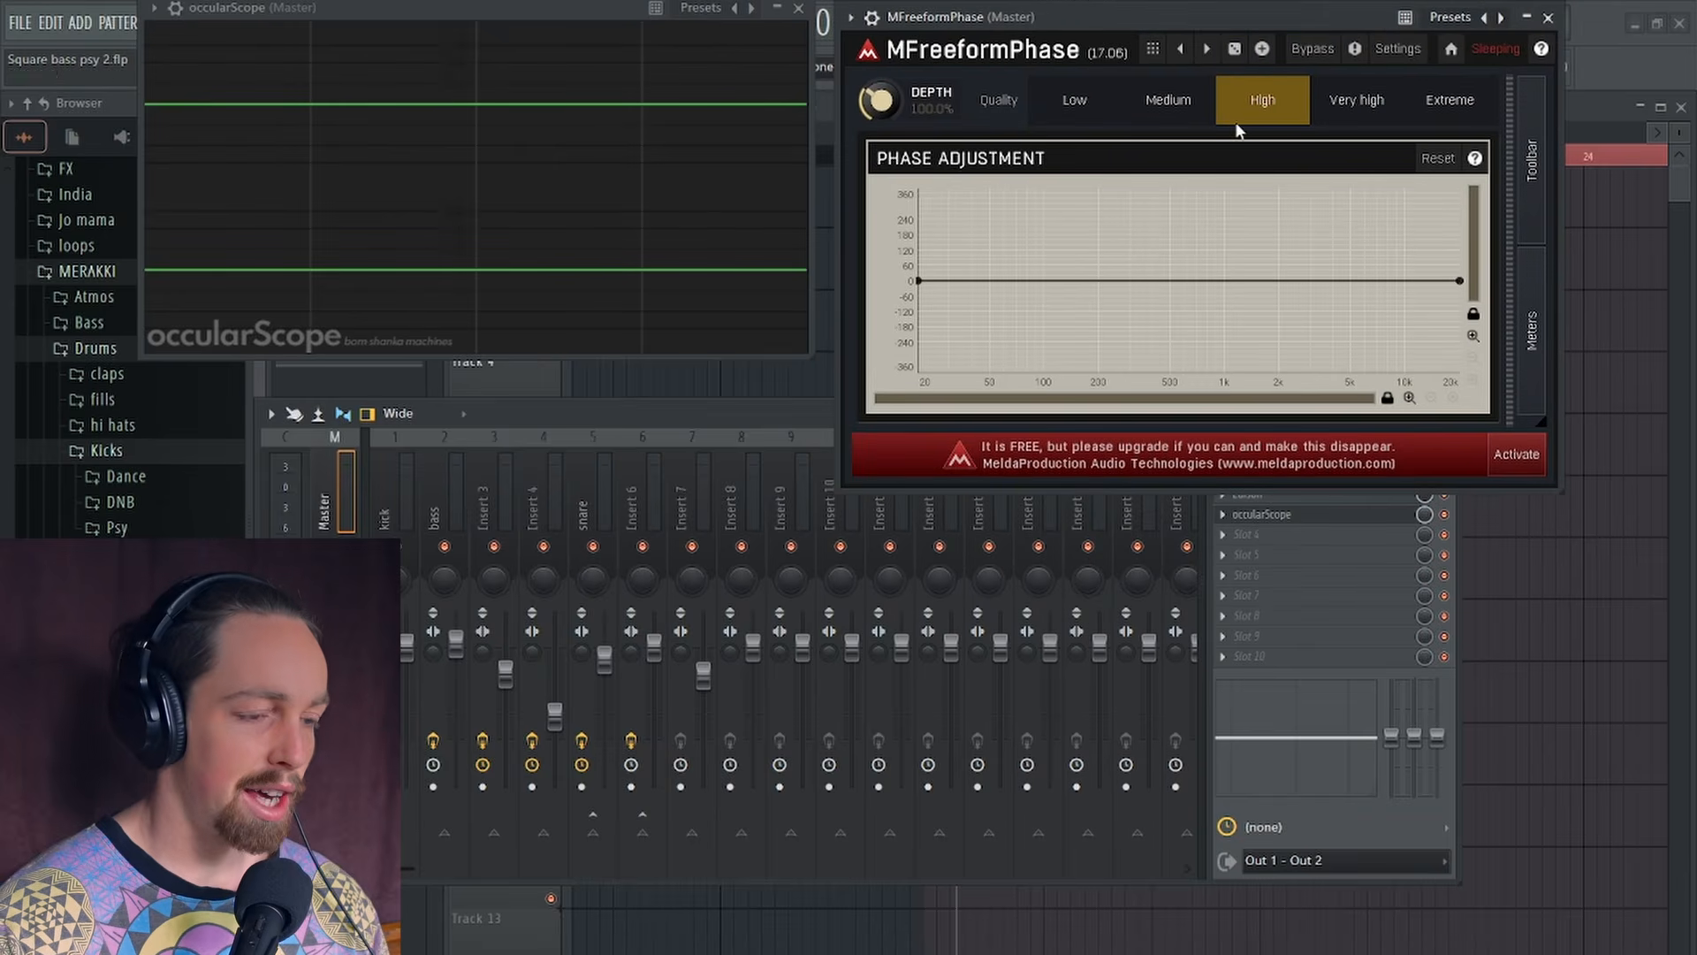
Step: Play the square wave and shape the phase curve to rise from -360 degrees at 20 Hz to 360 at 20 kHz
{"action": "key", "text": "space"}
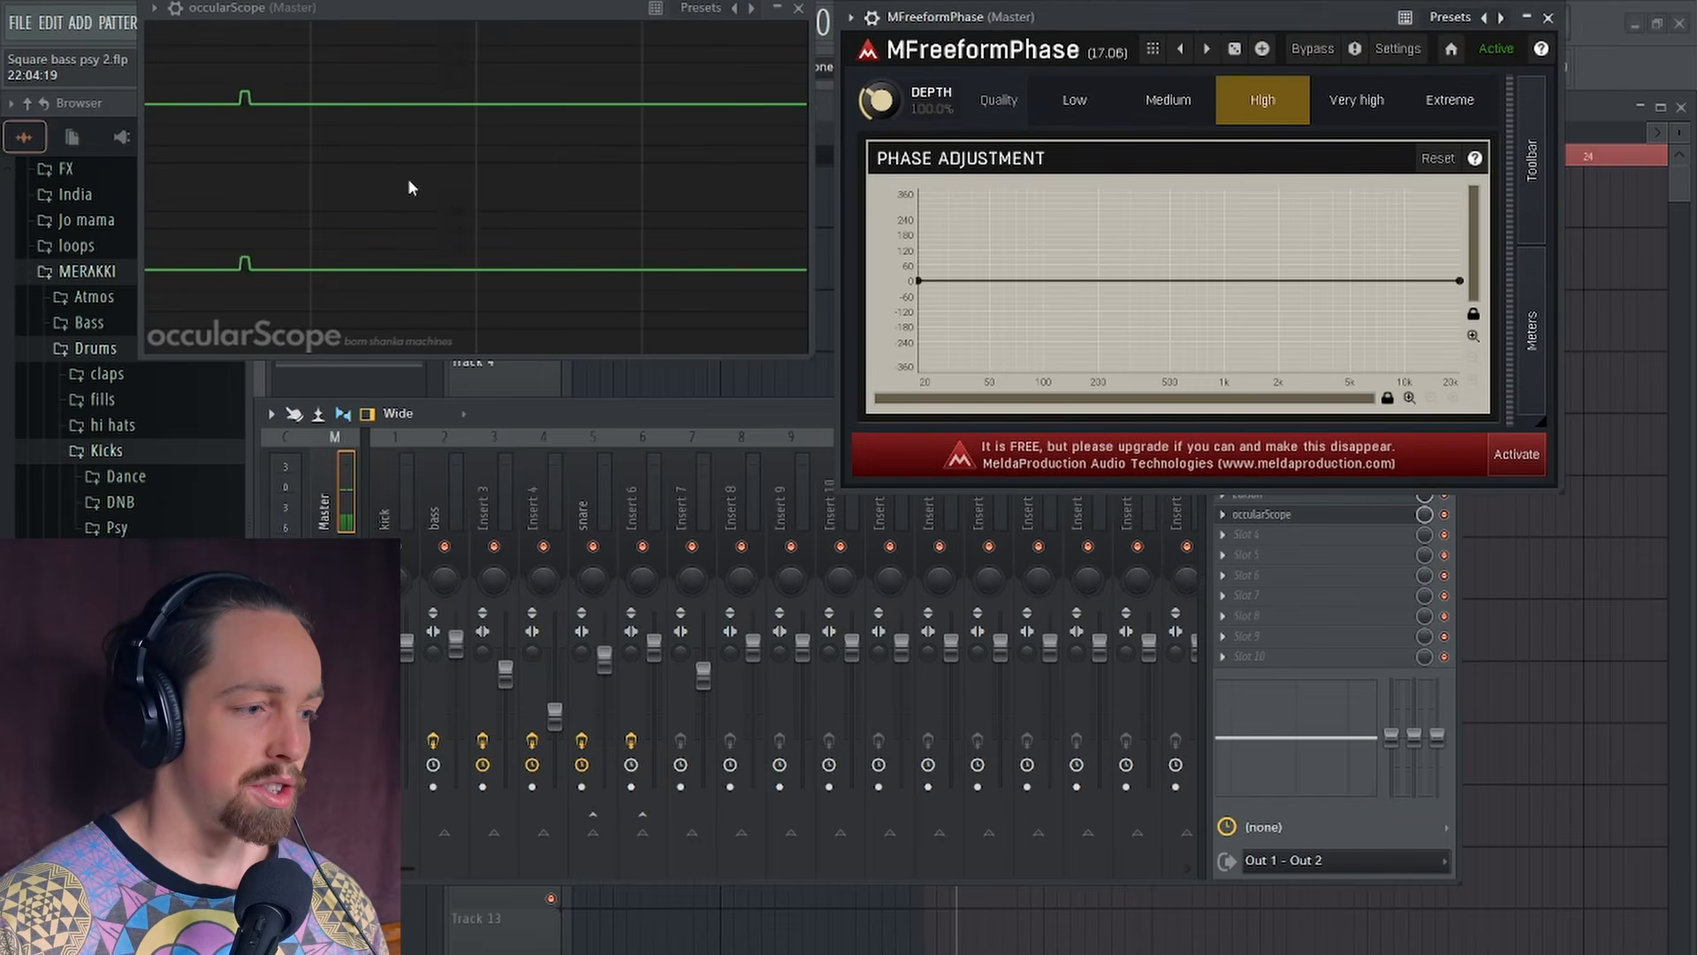
{"action": "mouse_move", "coordinate": [879, 276]}
{"action": "left_mouse_down"}
{"action": "mouse_move", "coordinate": [887, 329]}
{"action": "mouse_move", "coordinate": [853, 396]}
{"action": "left_mouse_up"}
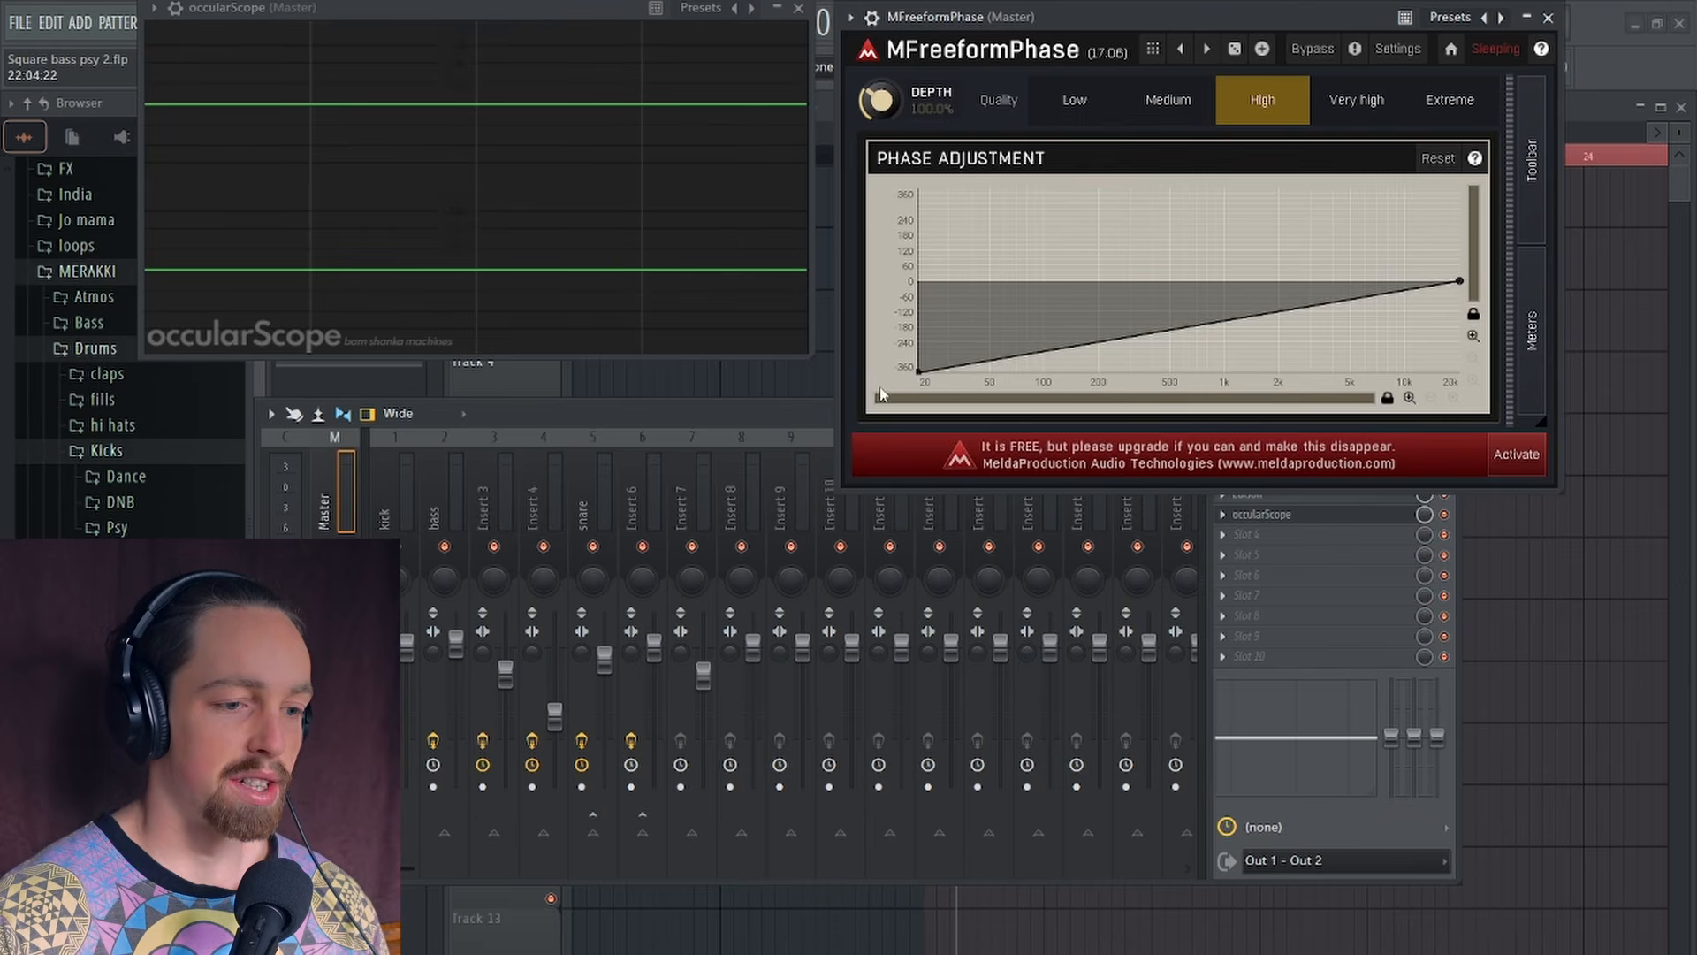
{"action": "left_click_drag", "start_coordinate": [1460, 283], "coordinate": [1494, 169]}
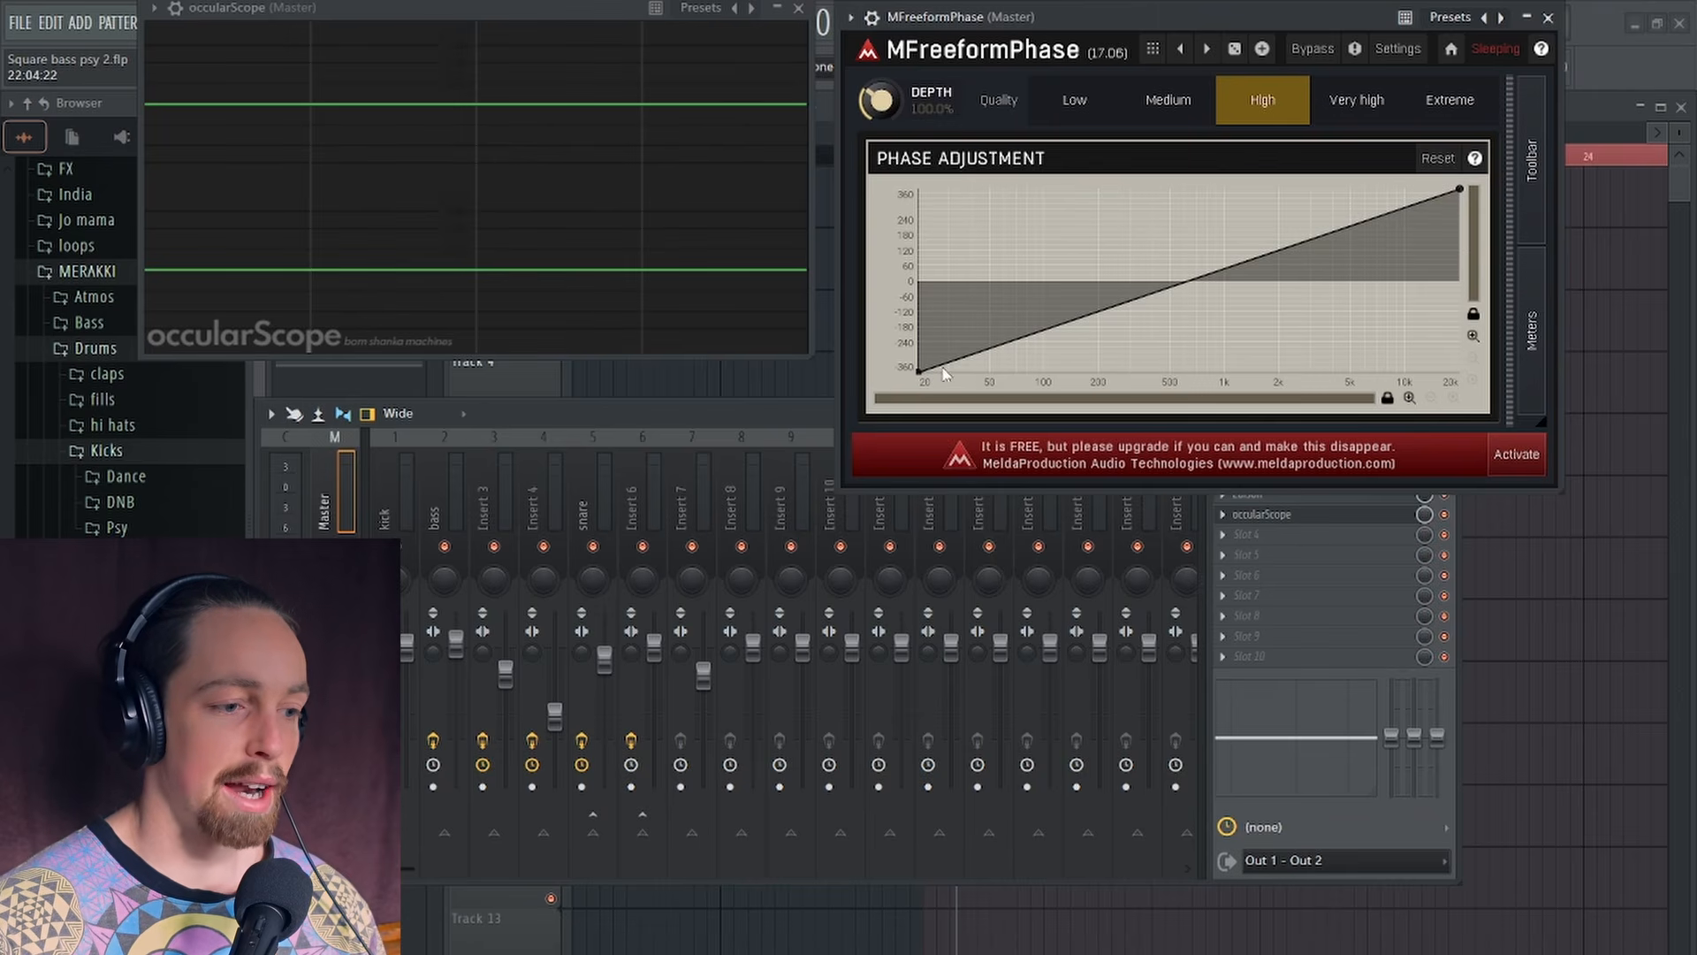
Step: Sweep the MFreeformPhase depth up to about 320% and down to about 69% while auditioning the pattern
{"action": "left_click_drag", "start_coordinate": [1115, 18], "coordinate": [1125, 70]}
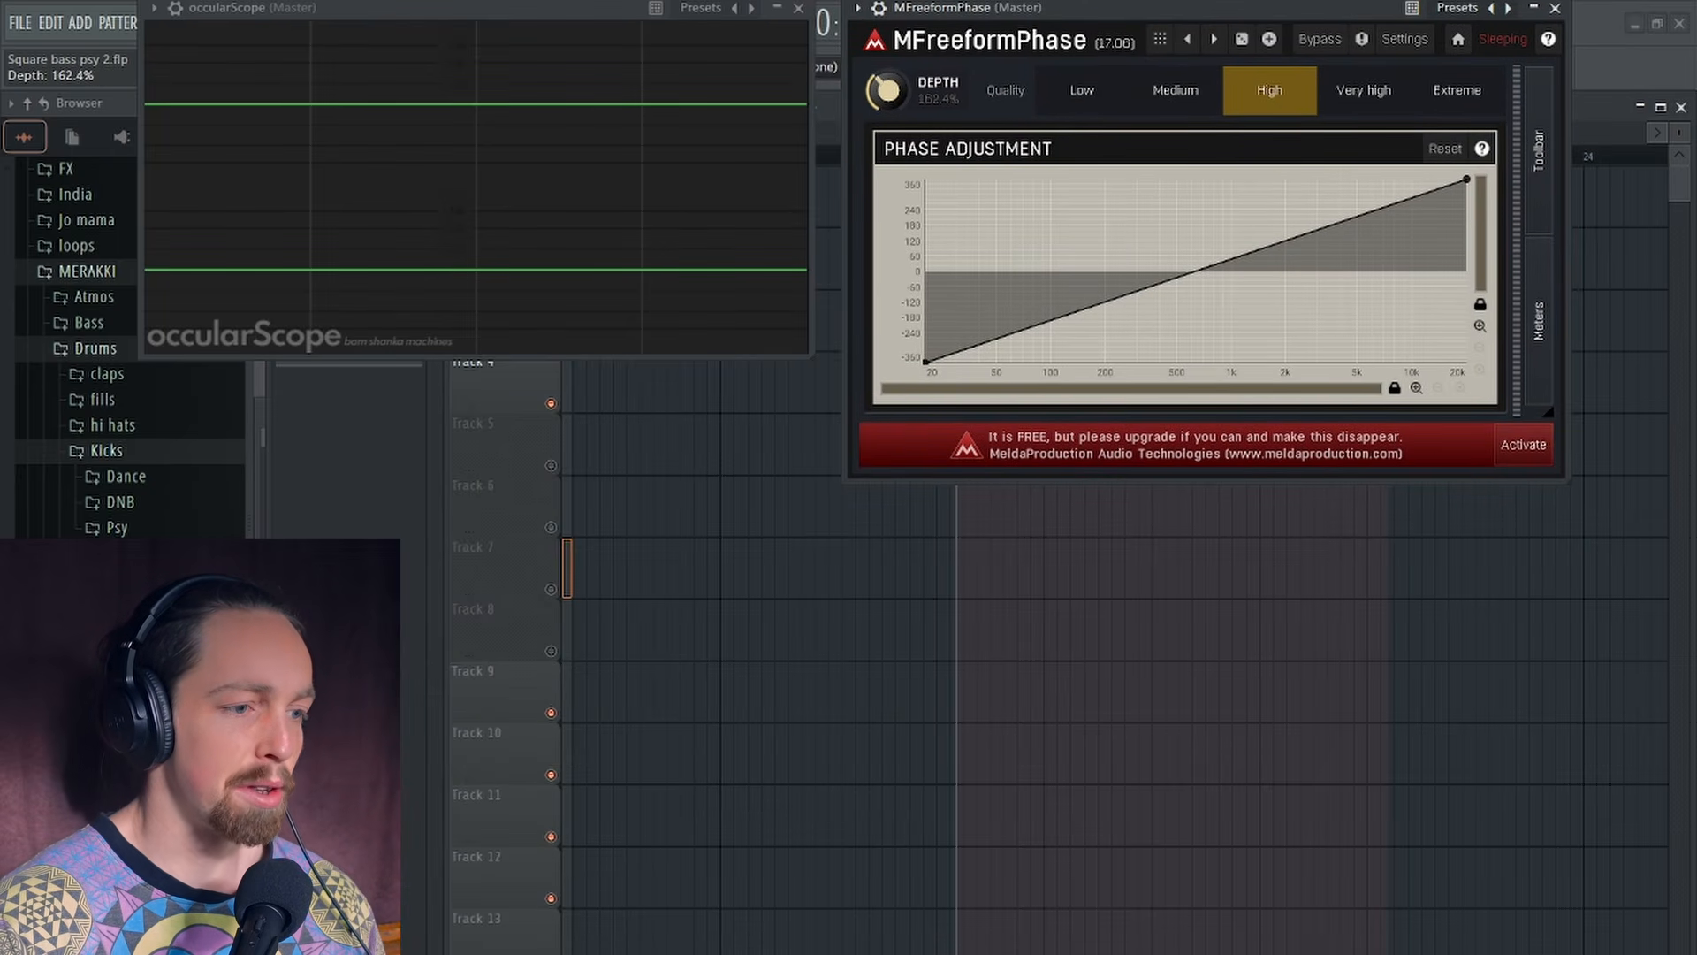
{"action": "key", "text": "space"}
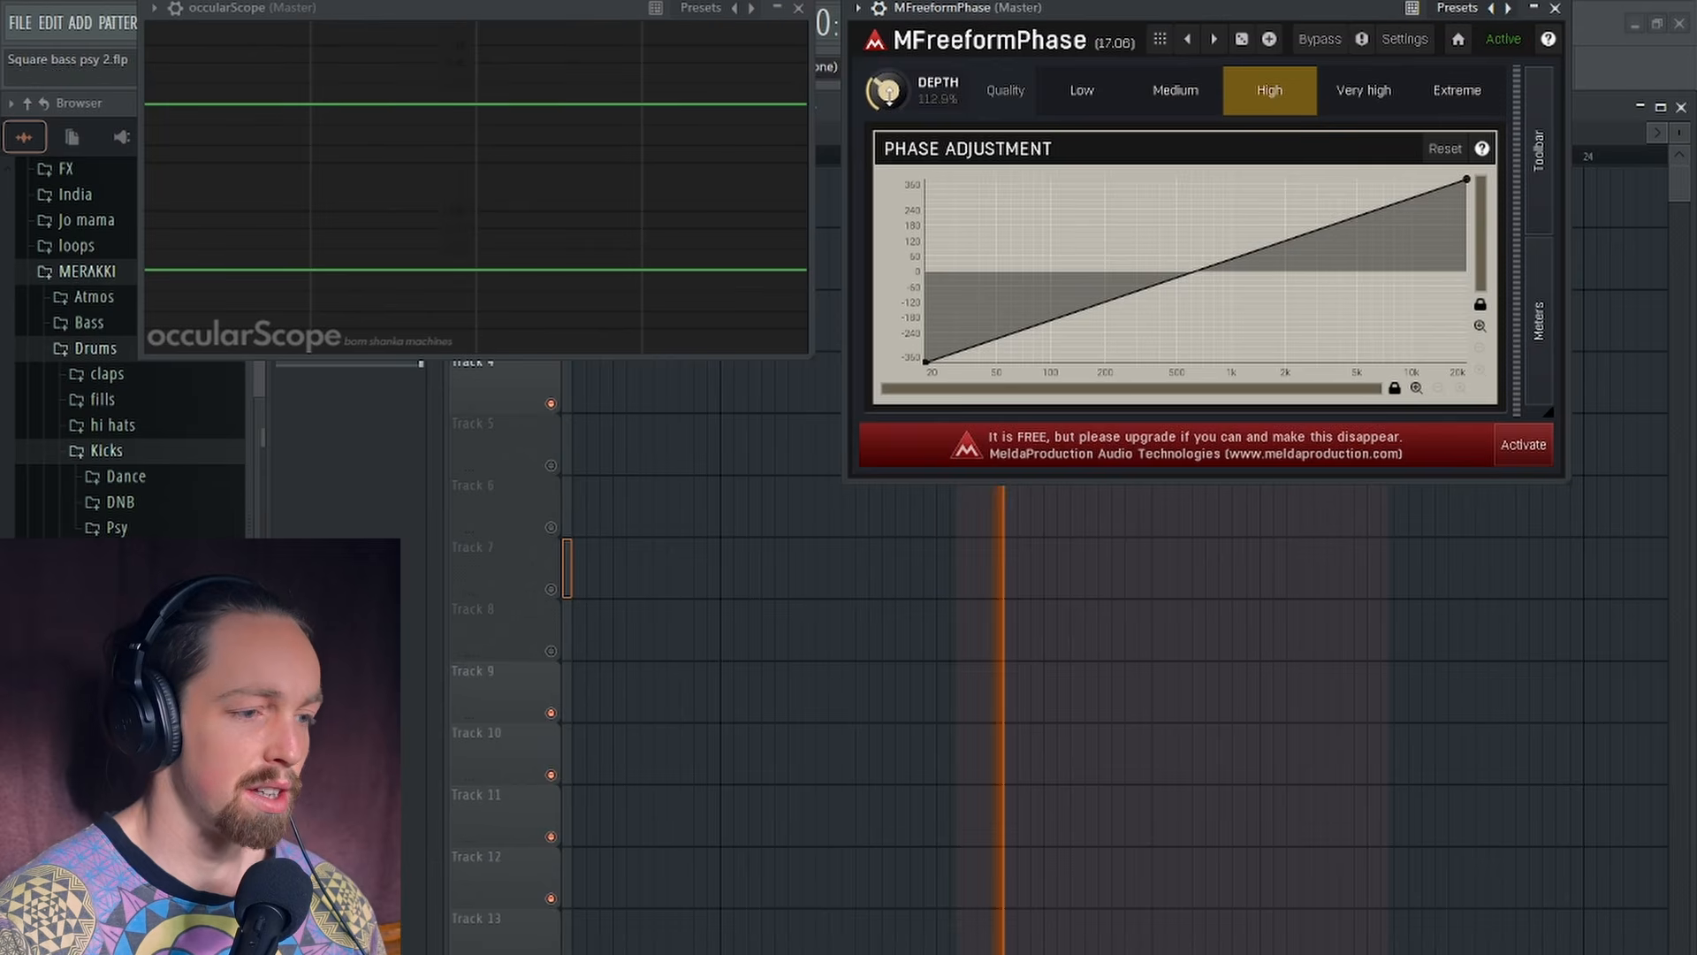
{"action": "left_click_drag", "start_coordinate": [889, 91], "coordinate": [888, 0]}
{"action": "key", "text": "space"}
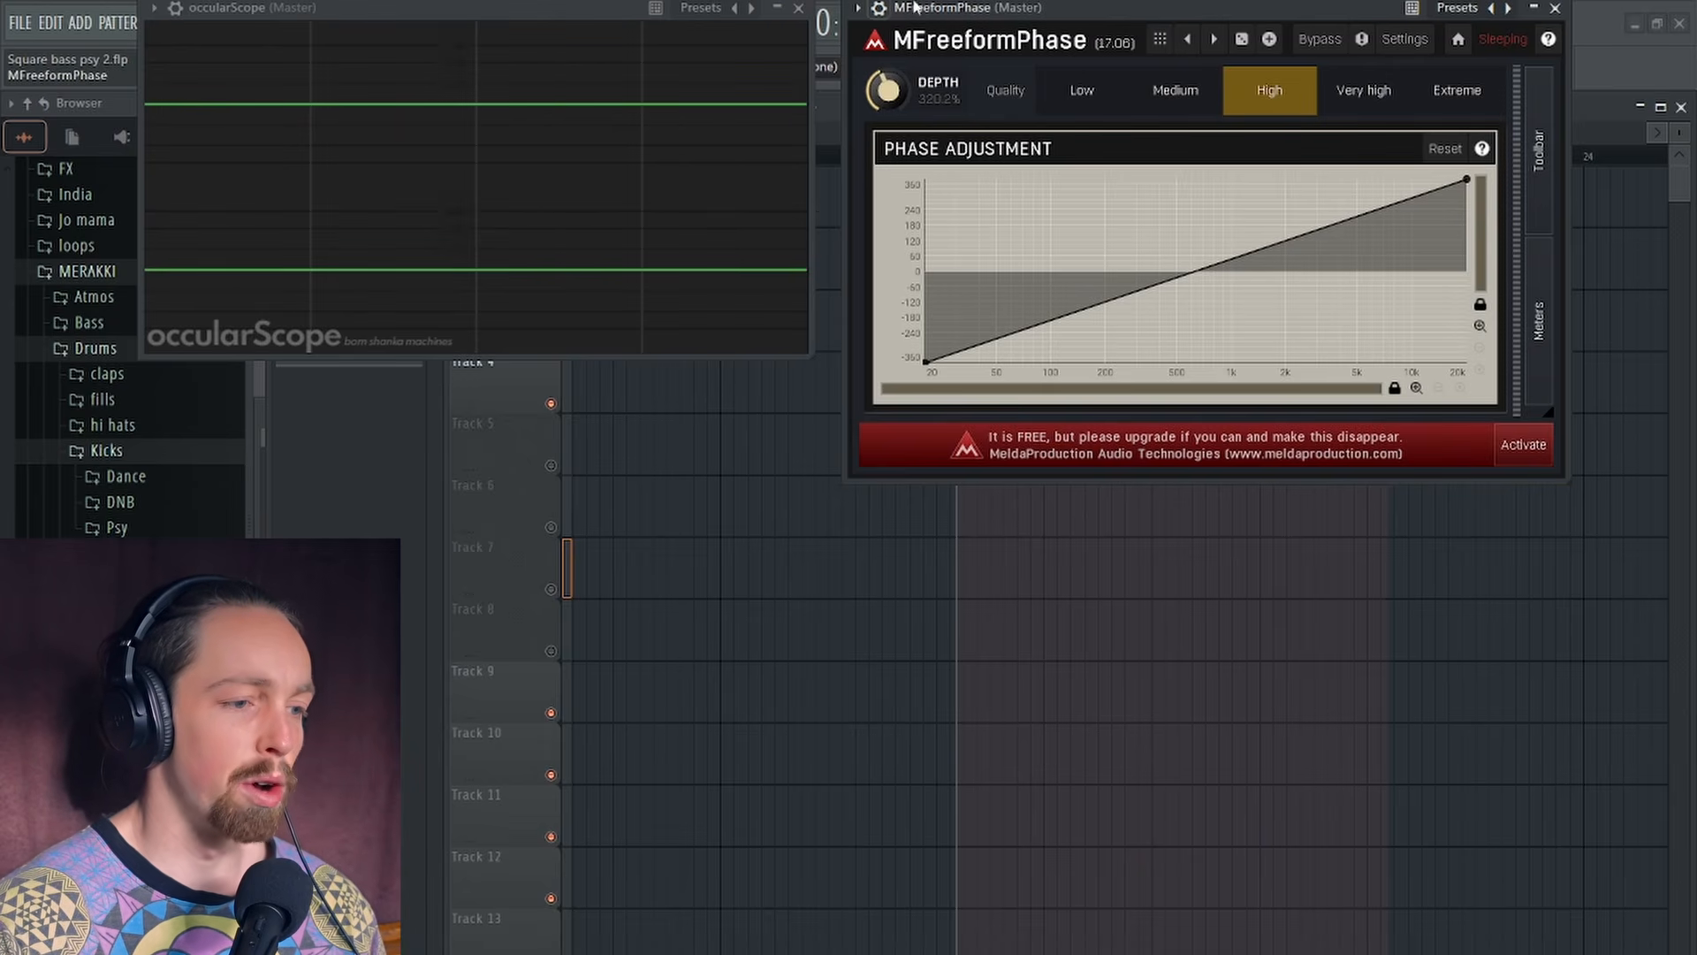
{"action": "left_click_drag", "start_coordinate": [915, 7], "coordinate": [890, 17]}
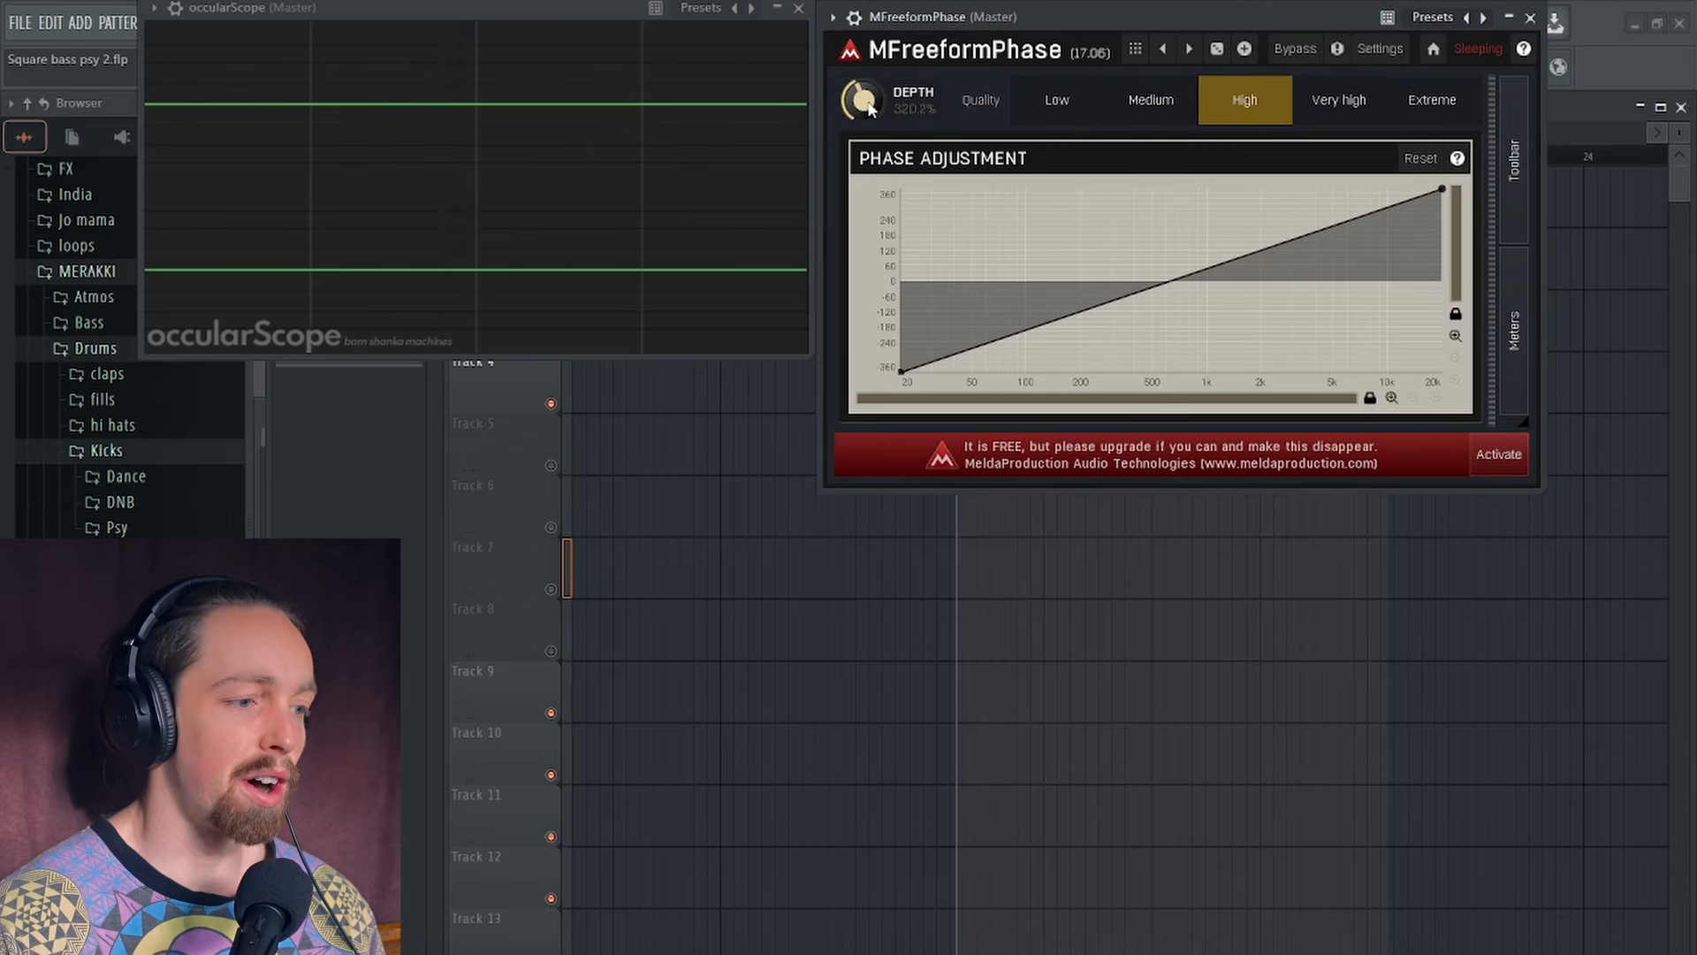
{"action": "key", "text": "space"}
{"action": "left_click_drag", "start_coordinate": [867, 106], "coordinate": [867, 107]}
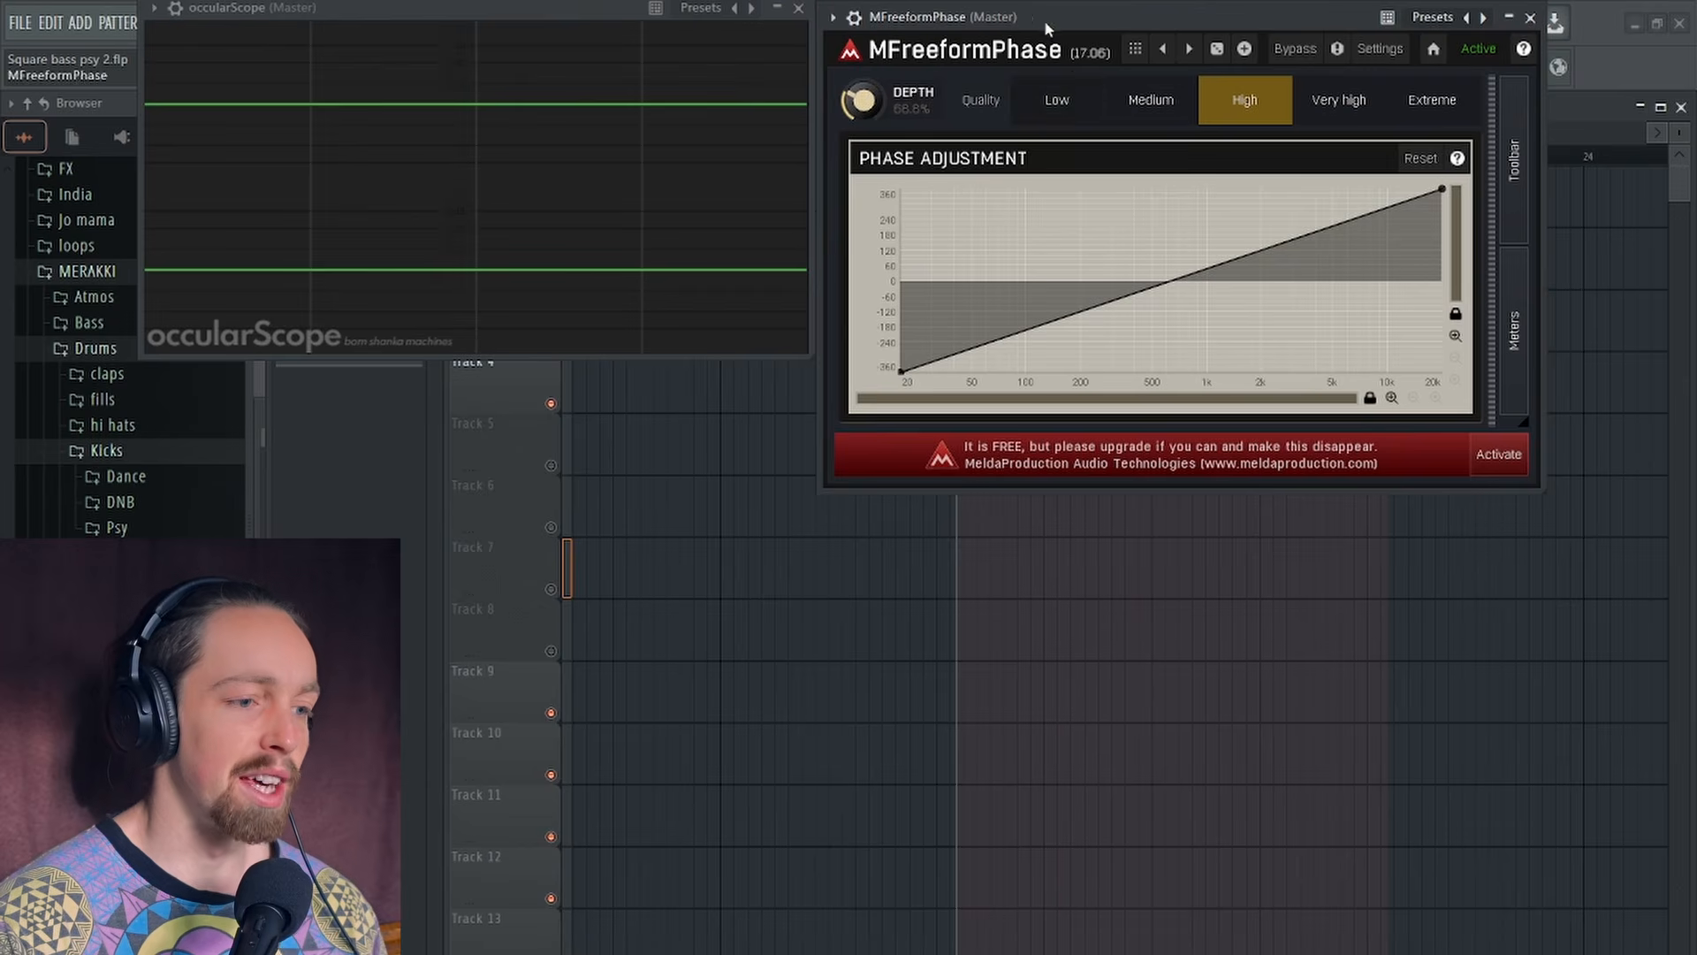
Step: Close the MFreeformPhase and occularScope windows to clear the playlist
{"action": "left_click_drag", "start_coordinate": [1053, 16], "coordinate": [1053, 114]}
{"action": "left_click", "coordinate": [1530, 116]}
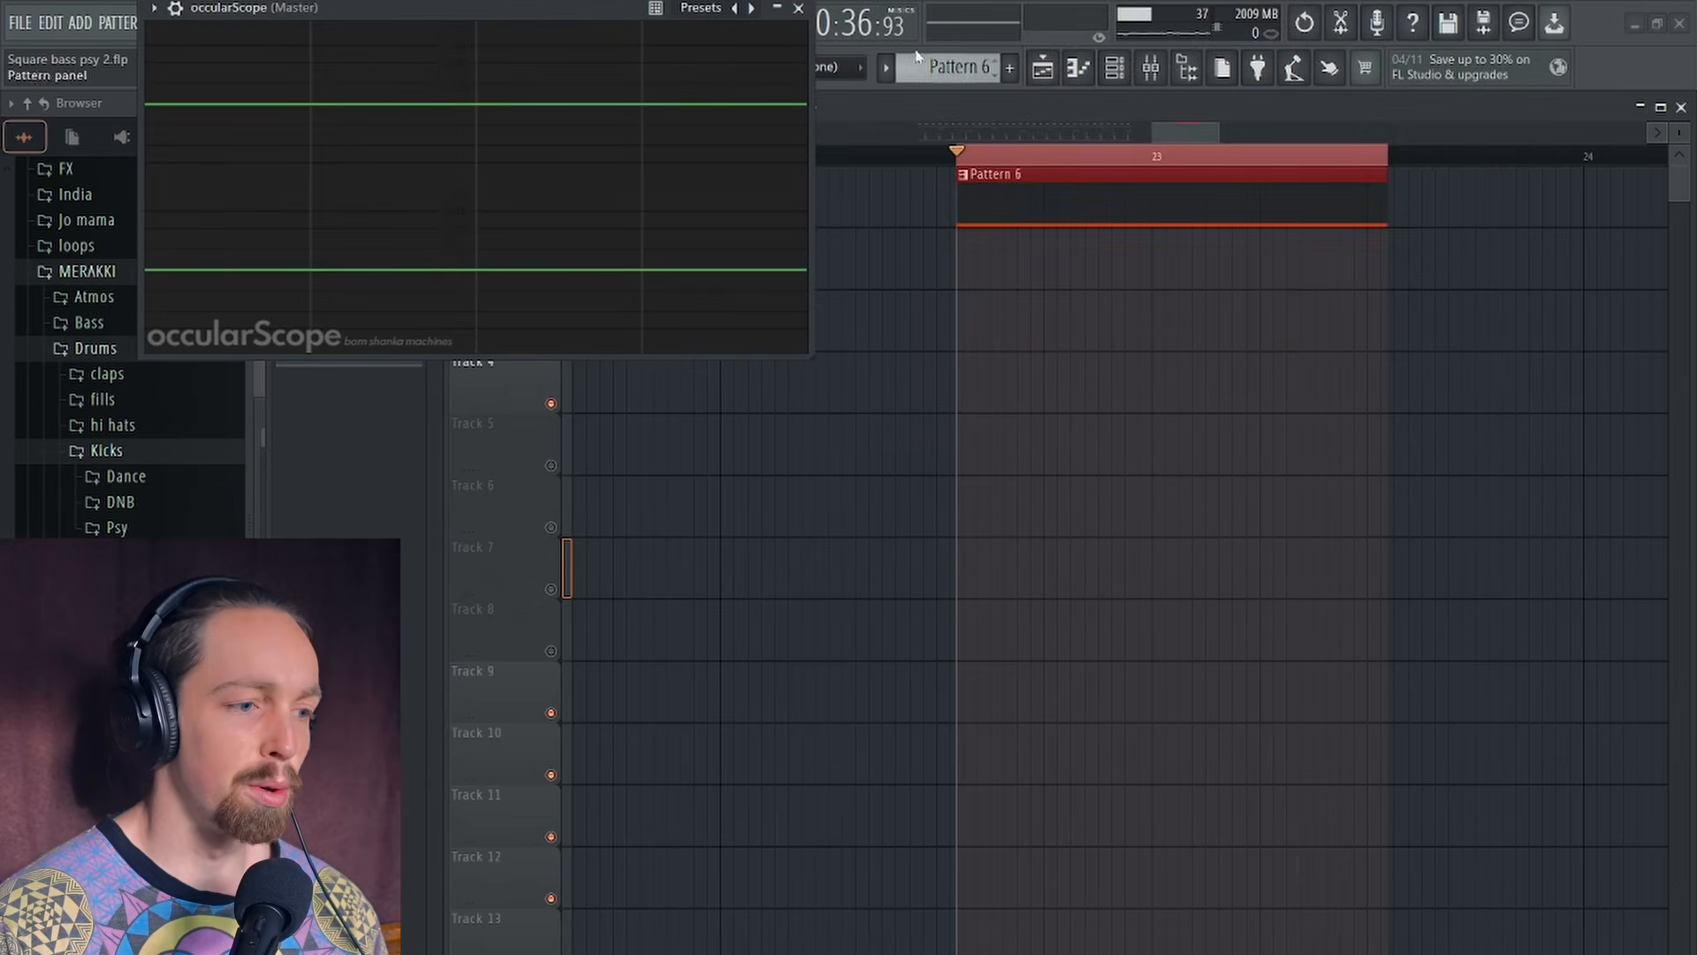
{"action": "left_click", "coordinate": [798, 9]}
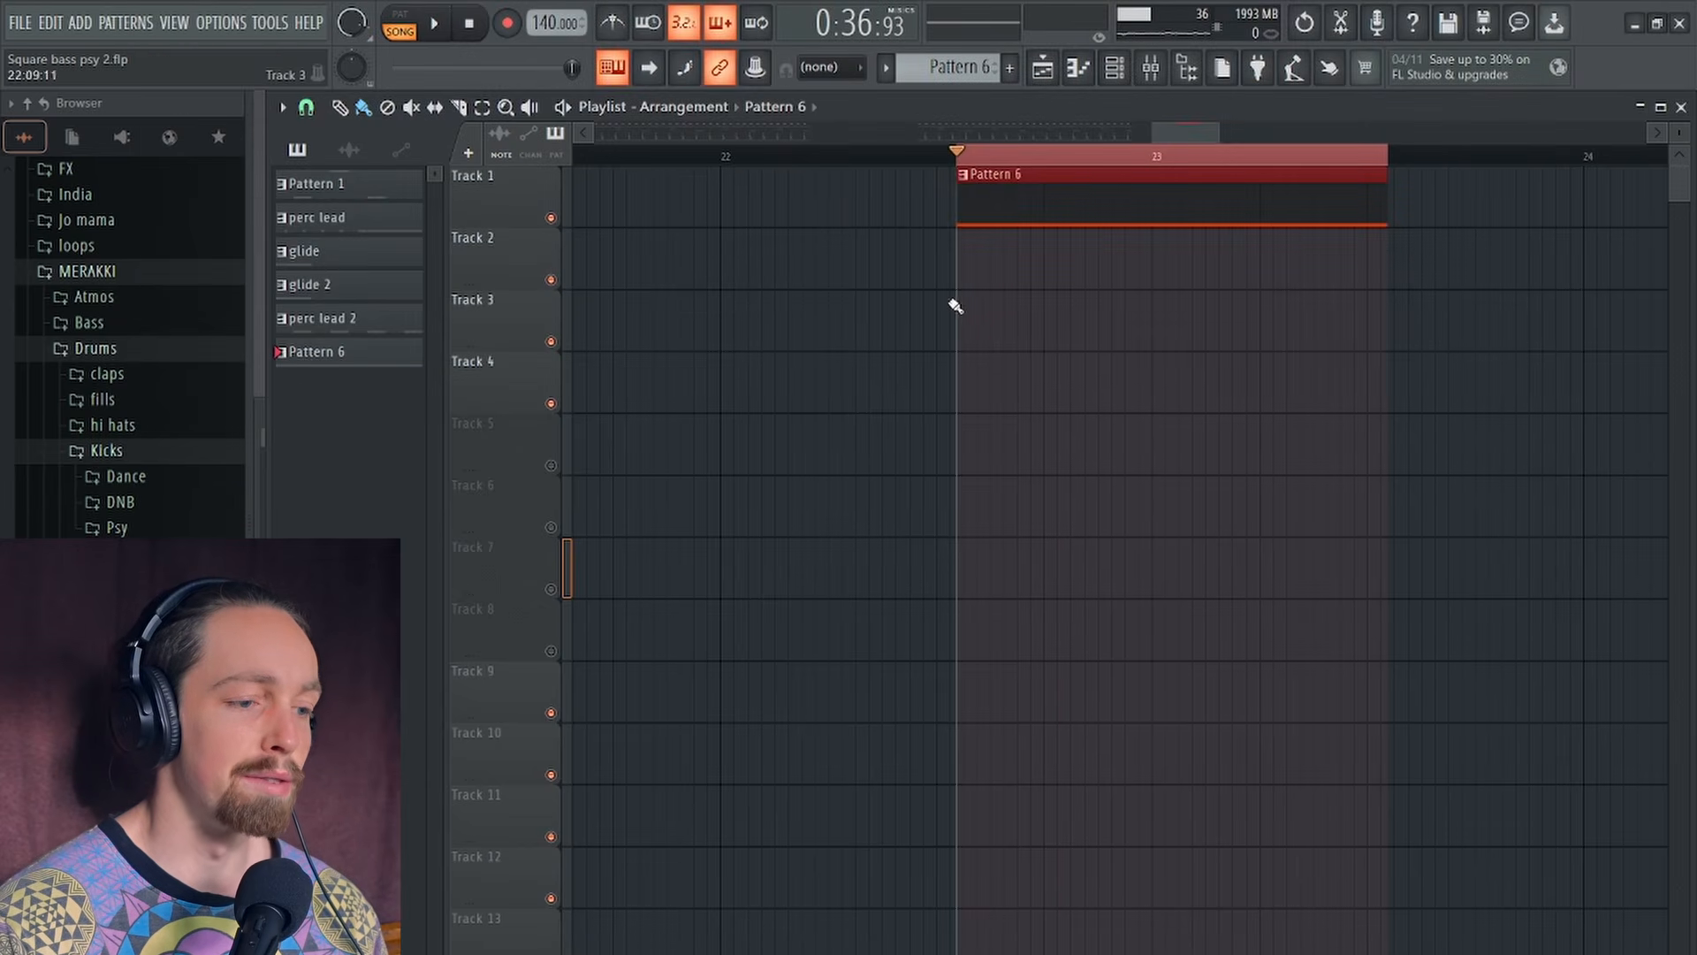
Step: Return to Pattern 1 in the playlist and reopen the bass channel's Serum2 patch
{"action": "scroll", "coordinate": [951, 300], "scroll_direction": "down", "scroll_amount": 5}
{"action": "scroll", "coordinate": [638, 257], "scroll_direction": "up", "scroll_amount": 5}
{"action": "left_click", "coordinate": [712, 270]}
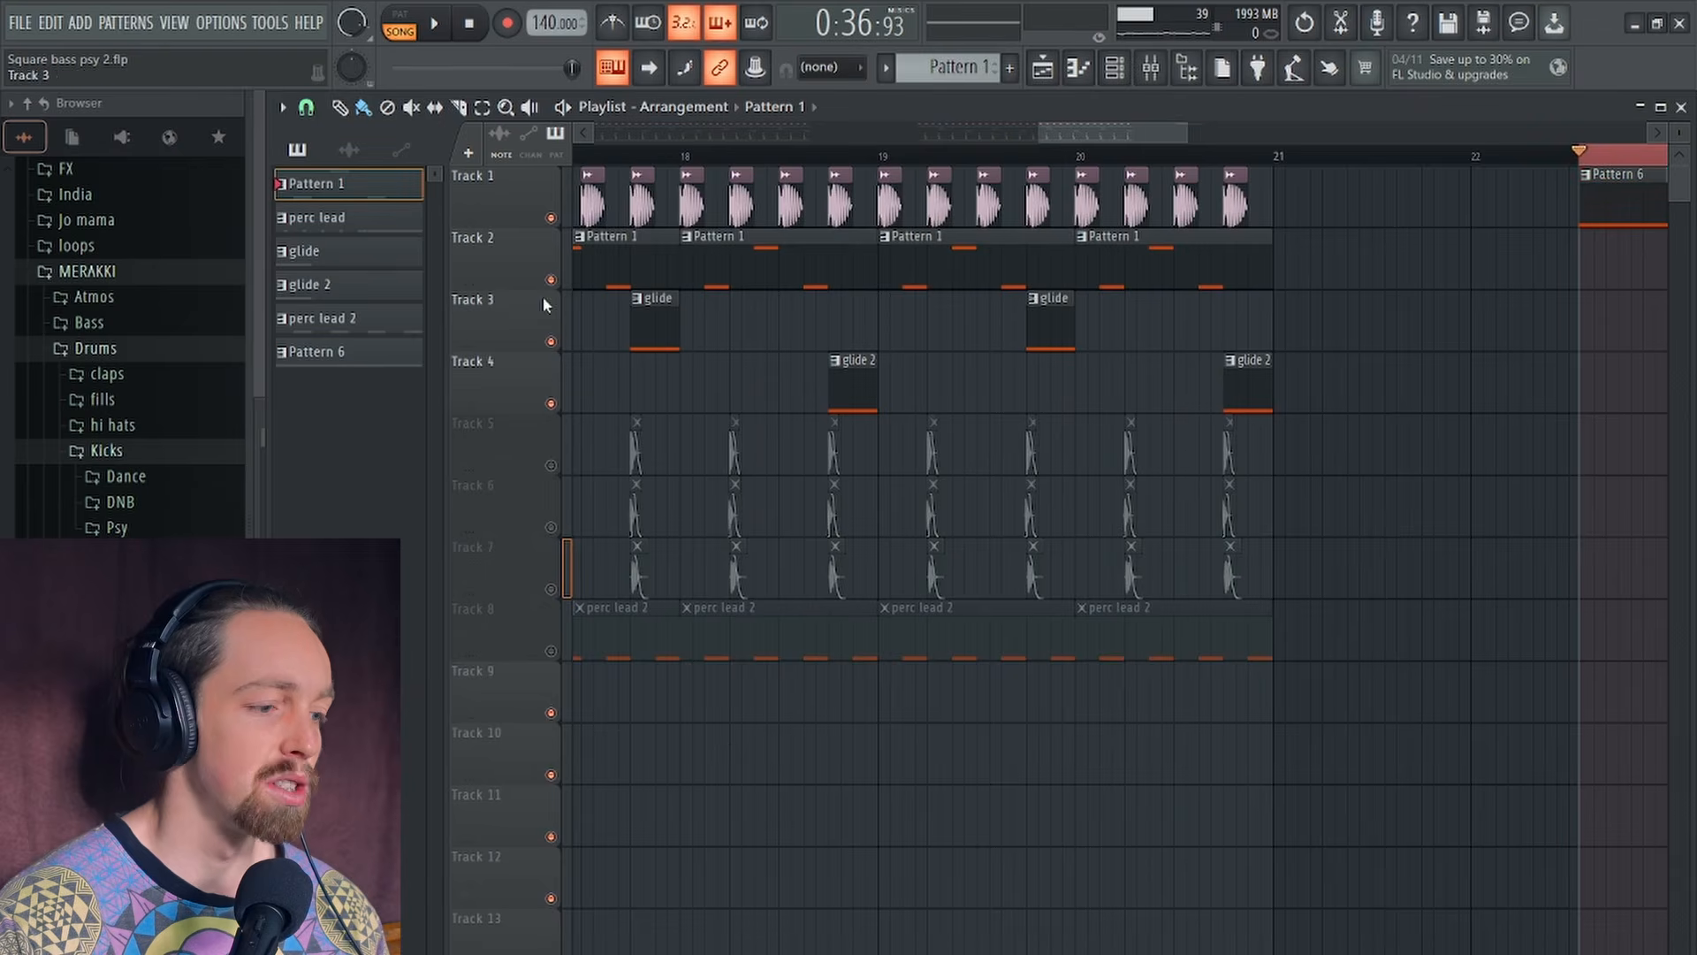
{"action": "left_click_drag", "start_coordinate": [734, 79], "coordinate": [801, 68]}
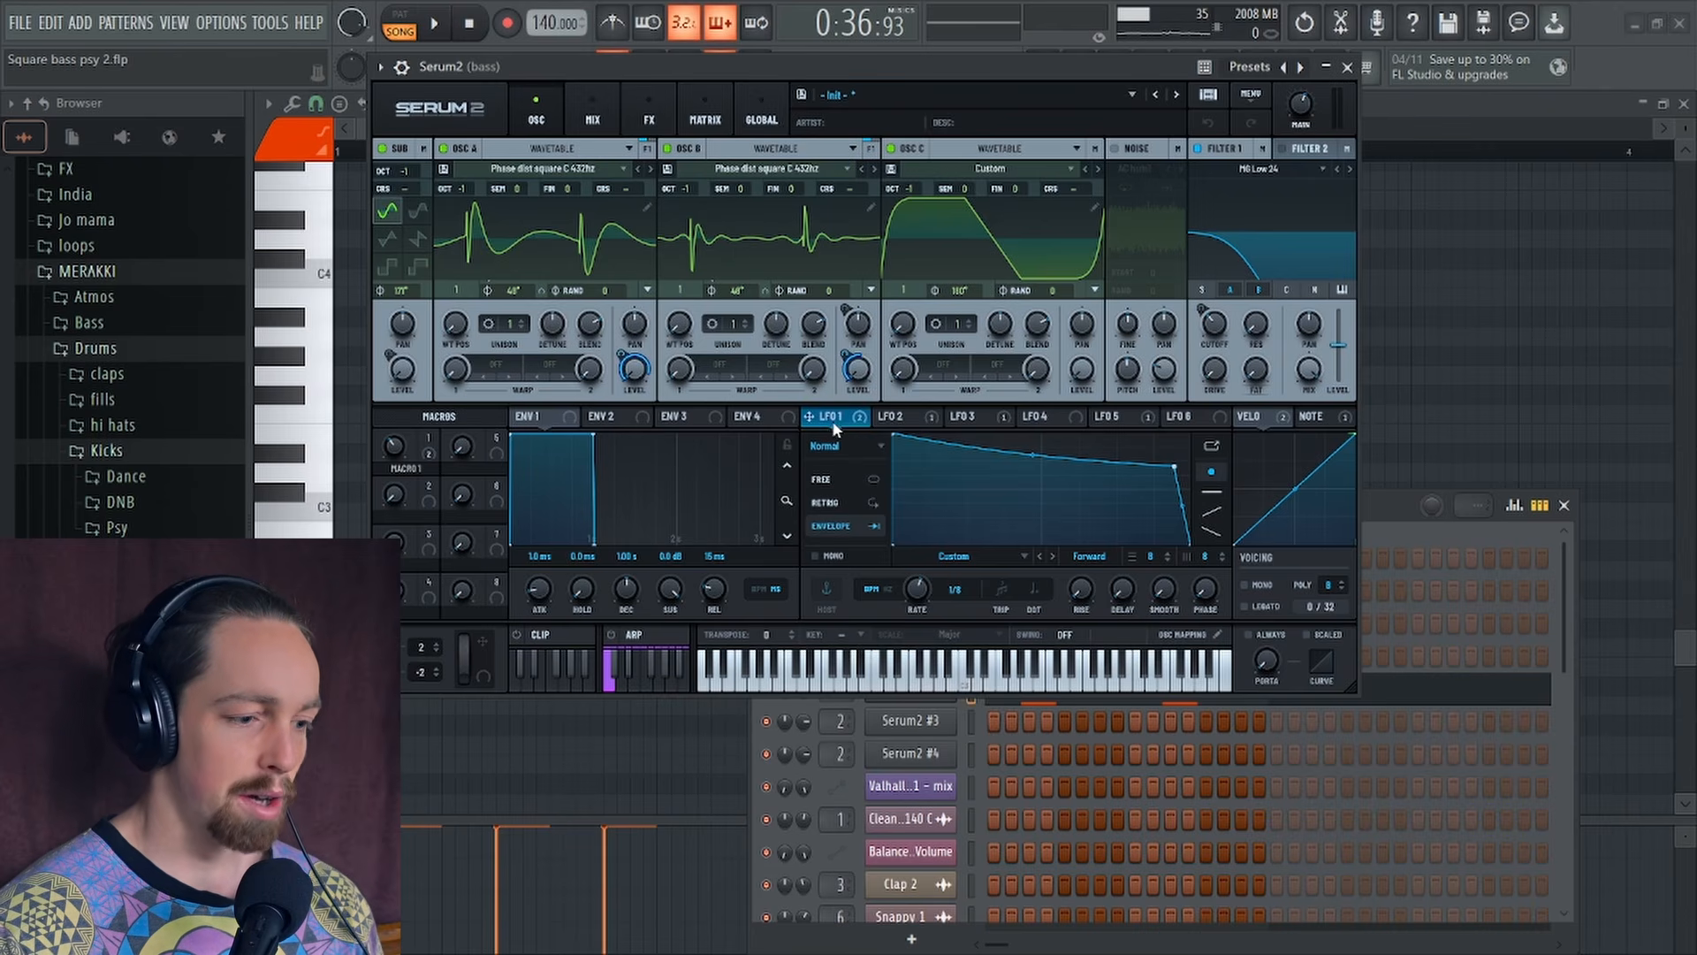
{"action": "left_click_drag", "start_coordinate": [839, 67], "coordinate": [859, 139]}
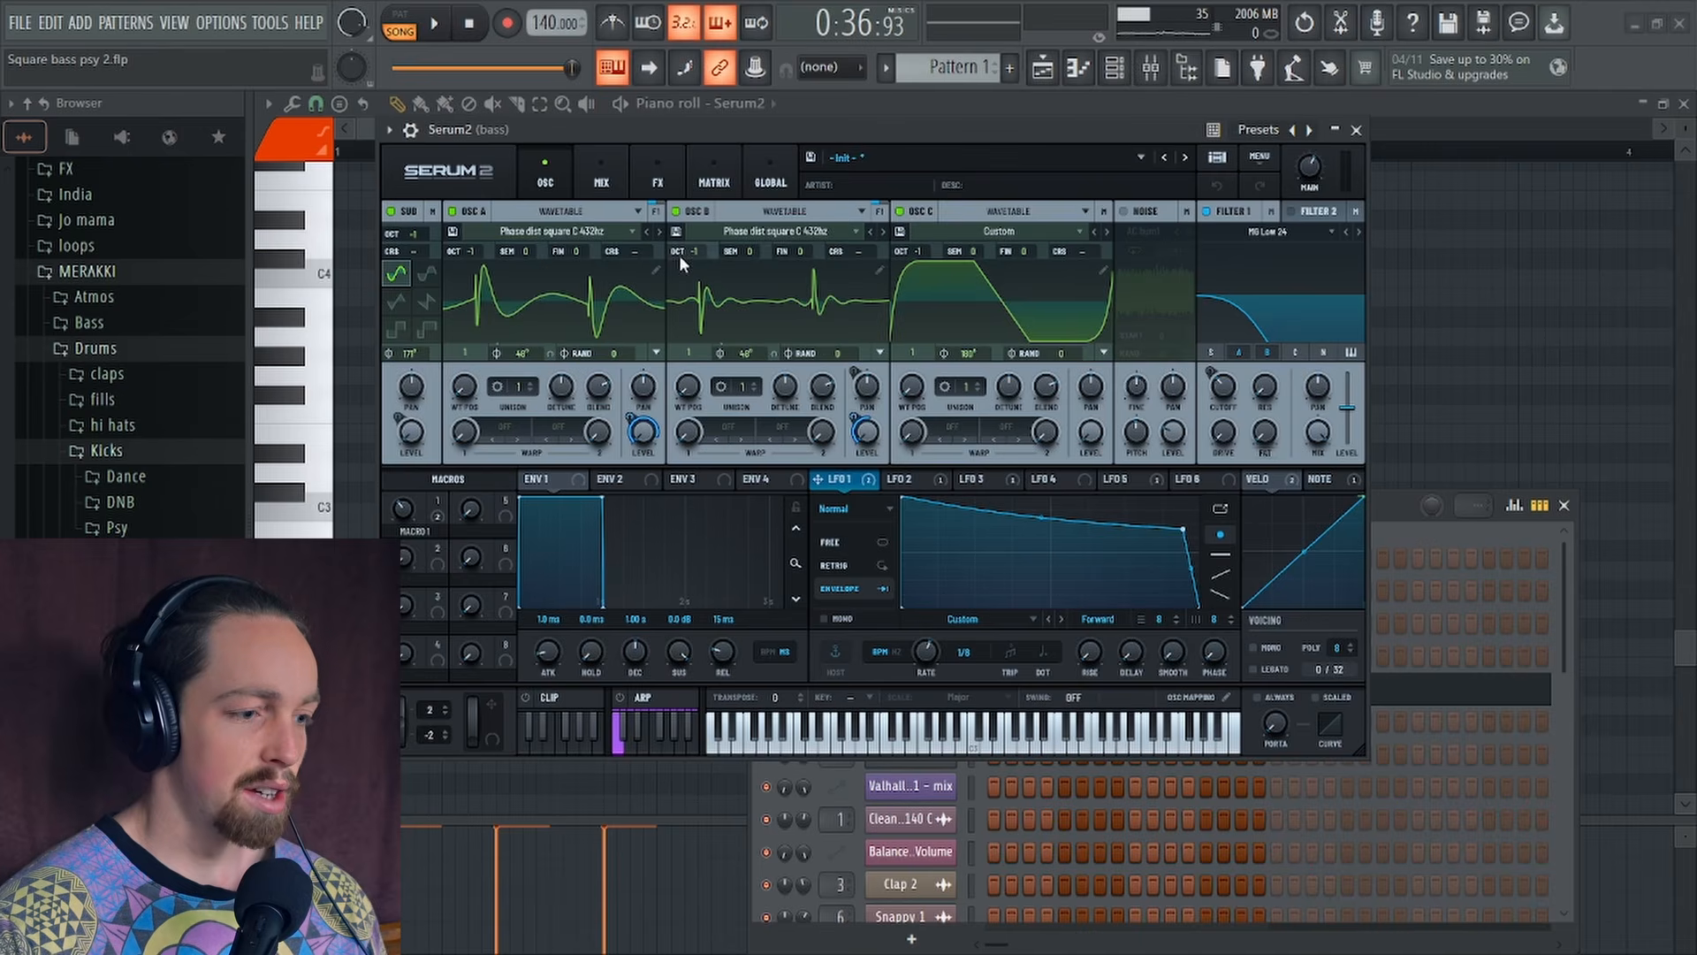
Step: Examine the waveforms and harmonics of oscillators A and B in the wavetable editor
{"action": "left_click", "coordinate": [650, 274]}
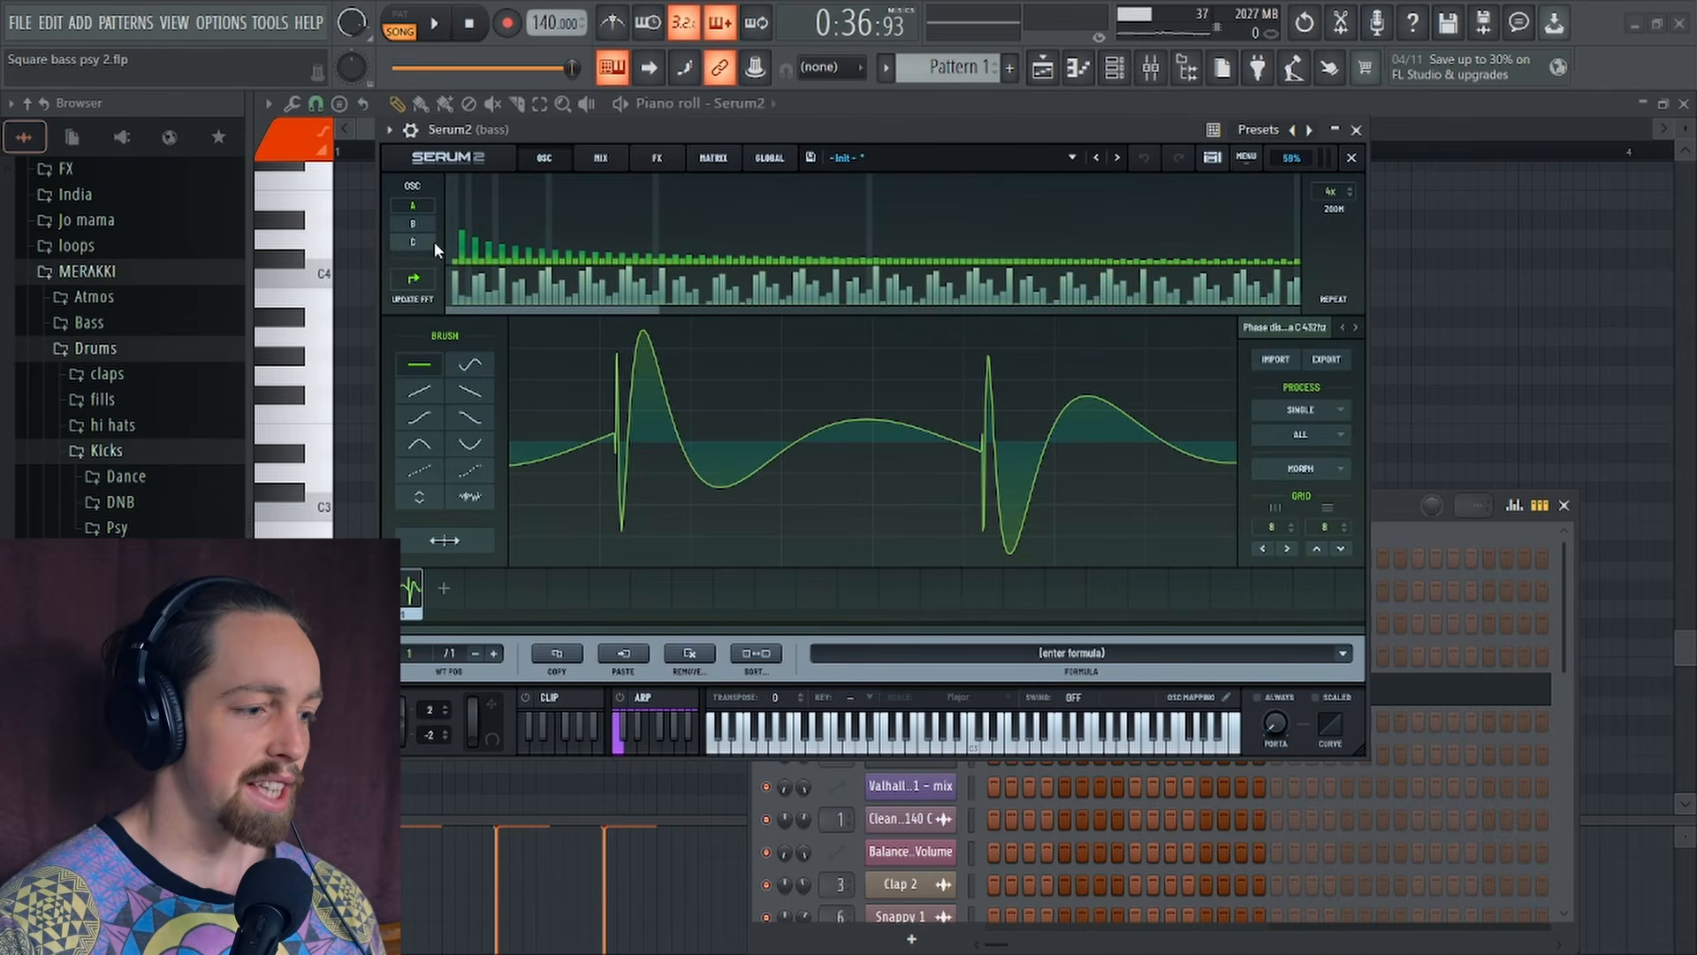
{"action": "left_click", "coordinate": [1353, 157]}
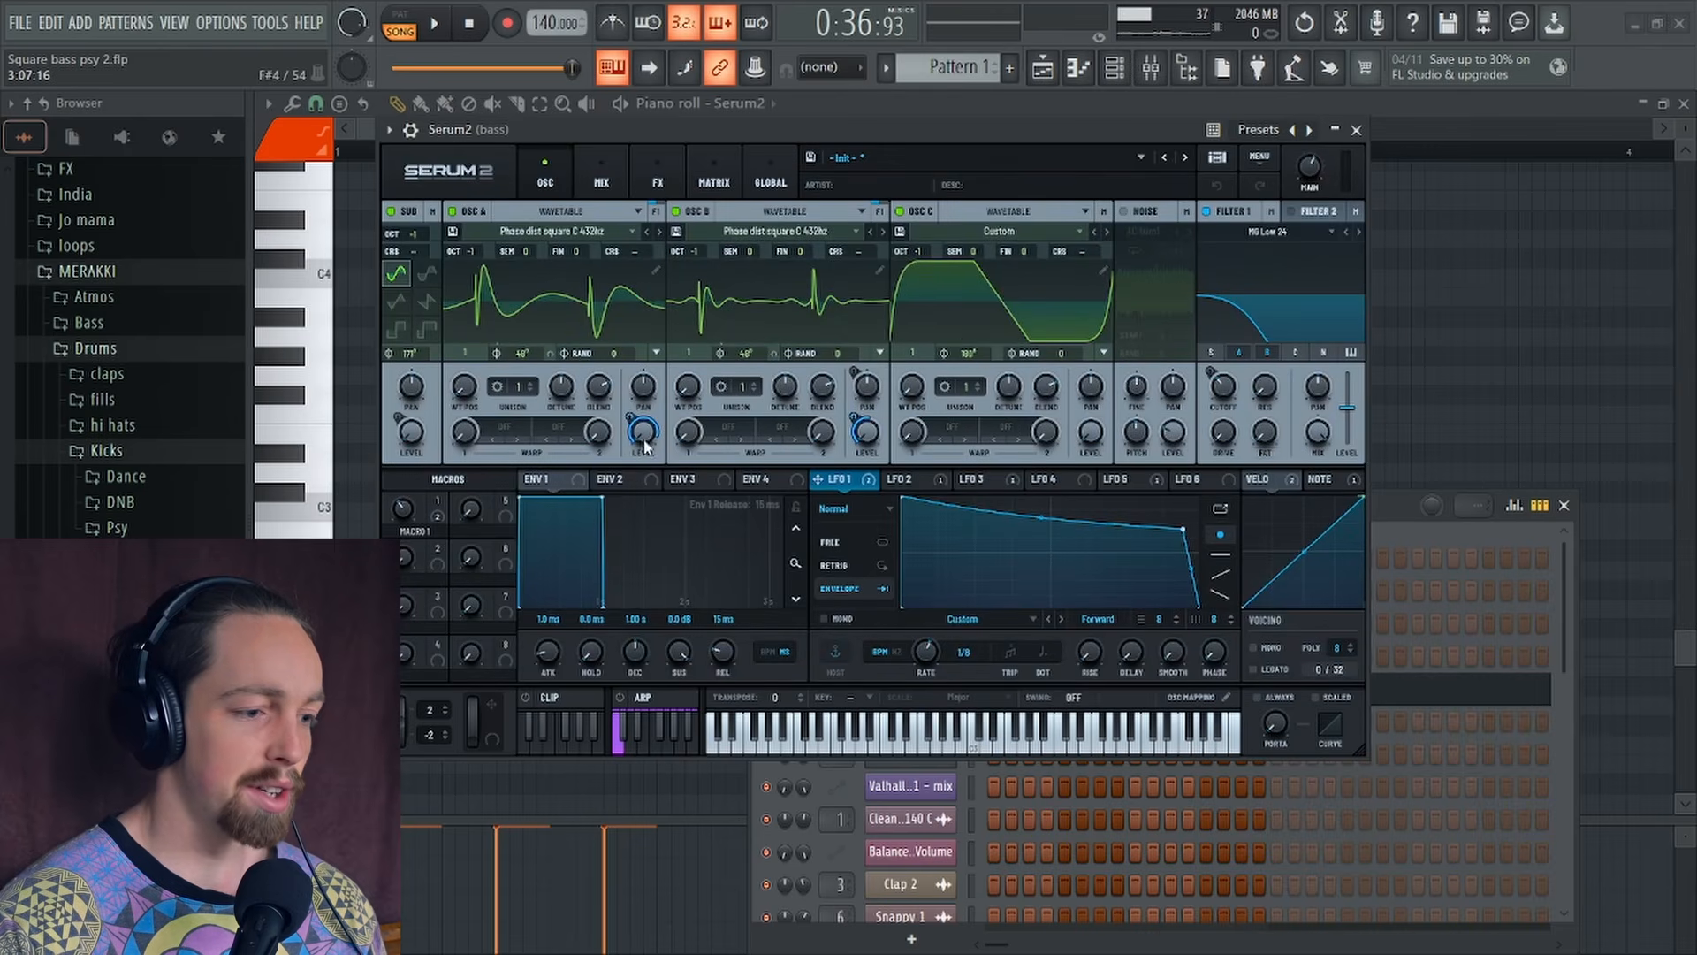
{"action": "left_click", "coordinate": [880, 270]}
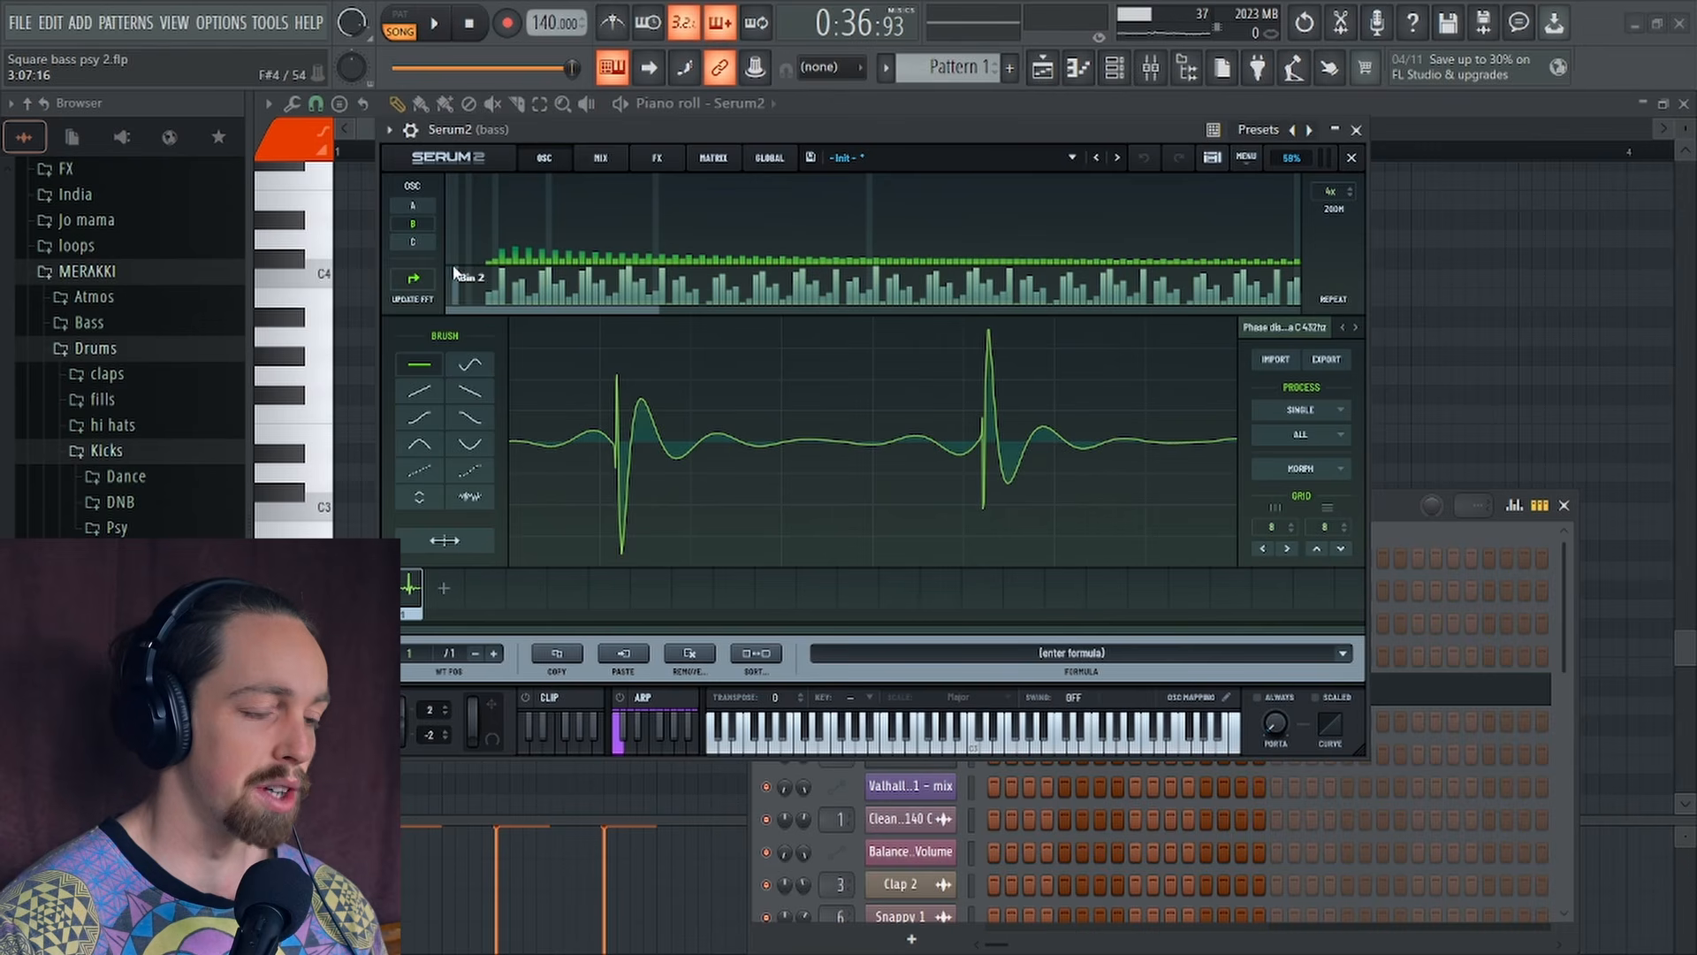
{"action": "left_click", "coordinate": [1352, 157]}
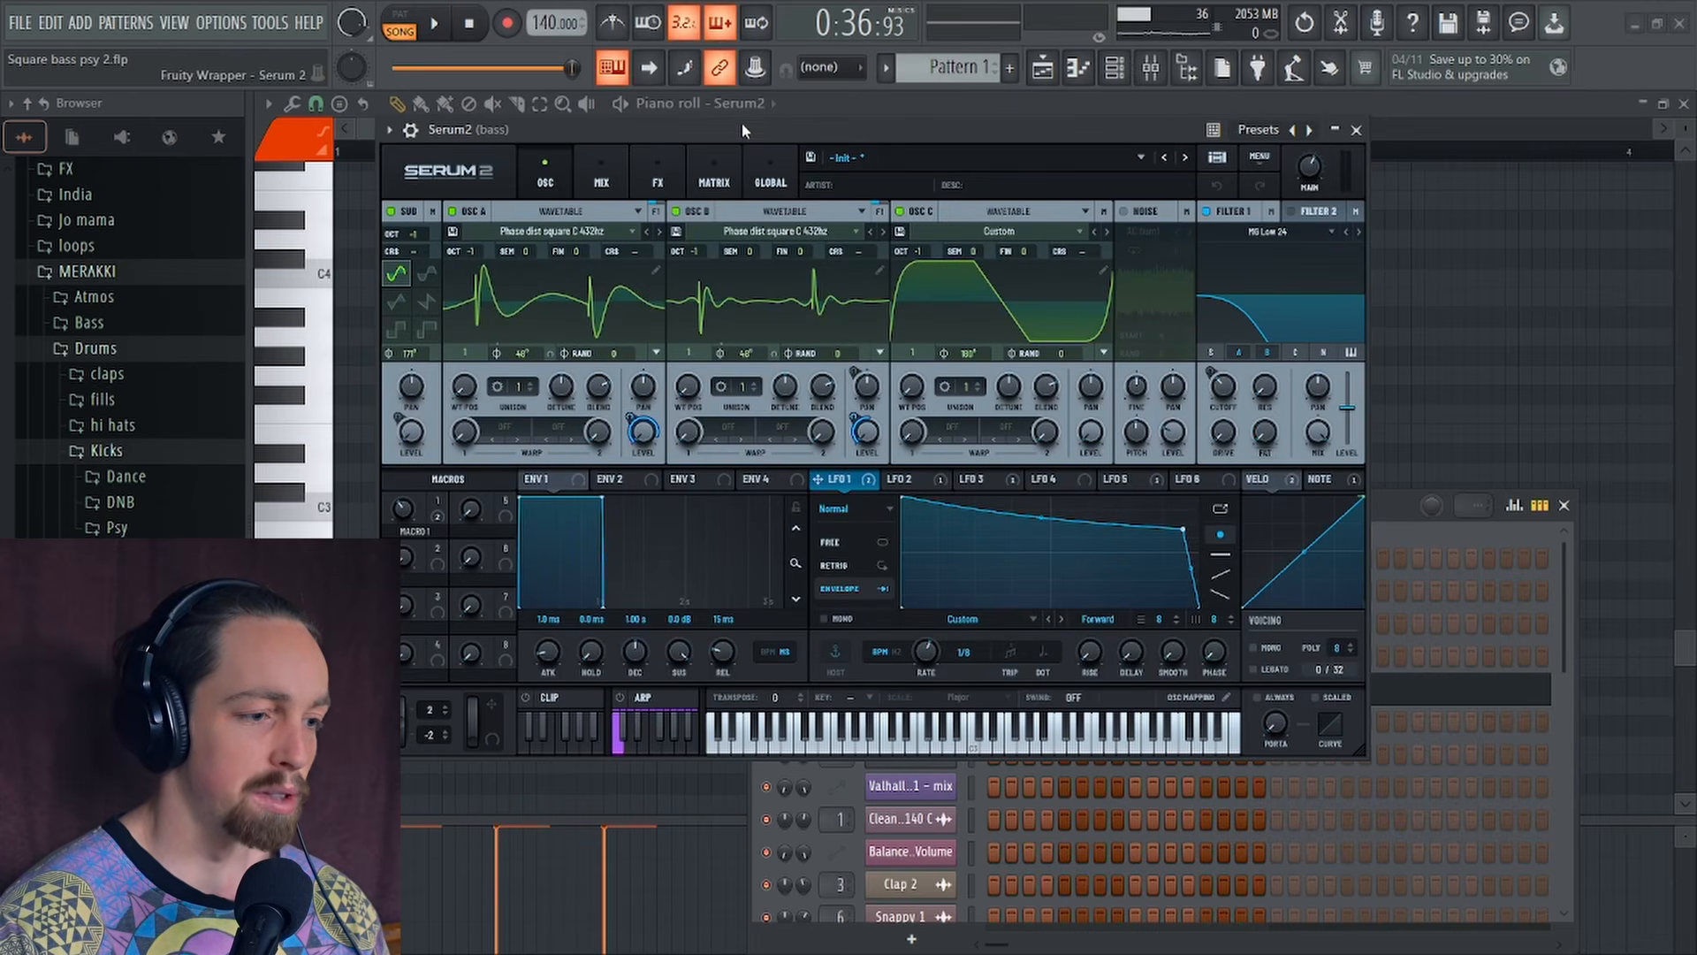
Step: Compare the bass with oscillator B switched off and back on during playback
{"action": "mouse_move", "coordinate": [740, 125]}
{"action": "left_mouse_down"}
{"action": "mouse_move", "coordinate": [741, 140]}
{"action": "mouse_move", "coordinate": [743, 119]}
{"action": "left_mouse_up"}
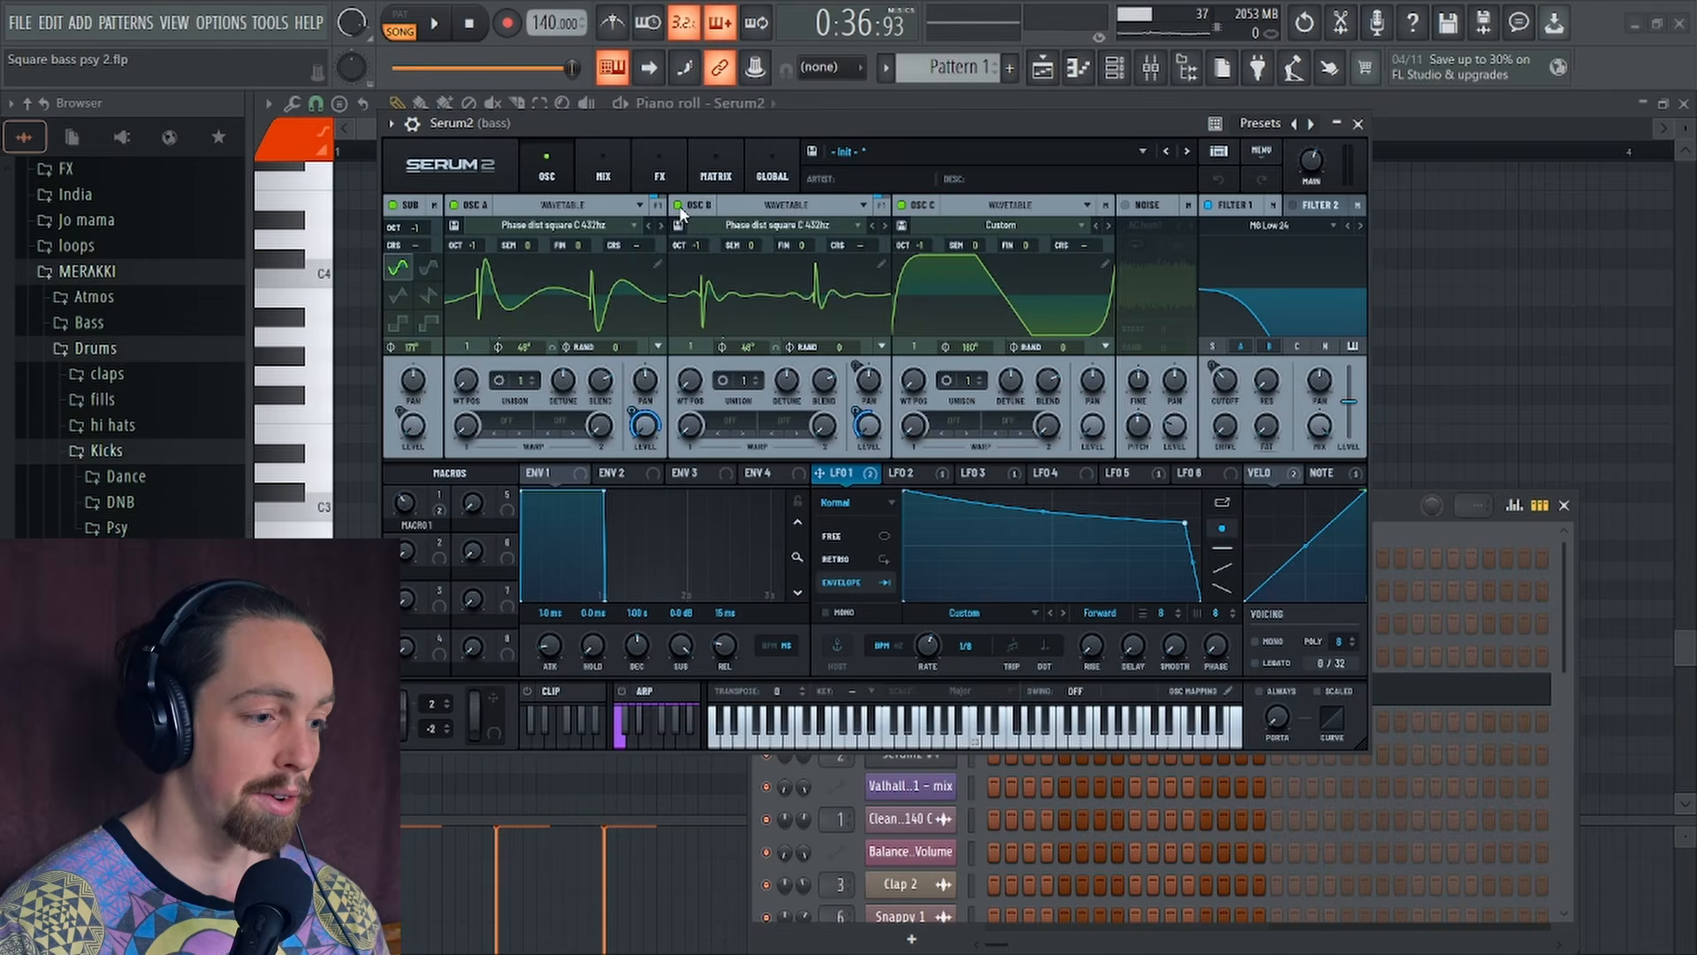
{"action": "left_click", "coordinate": [679, 206]}
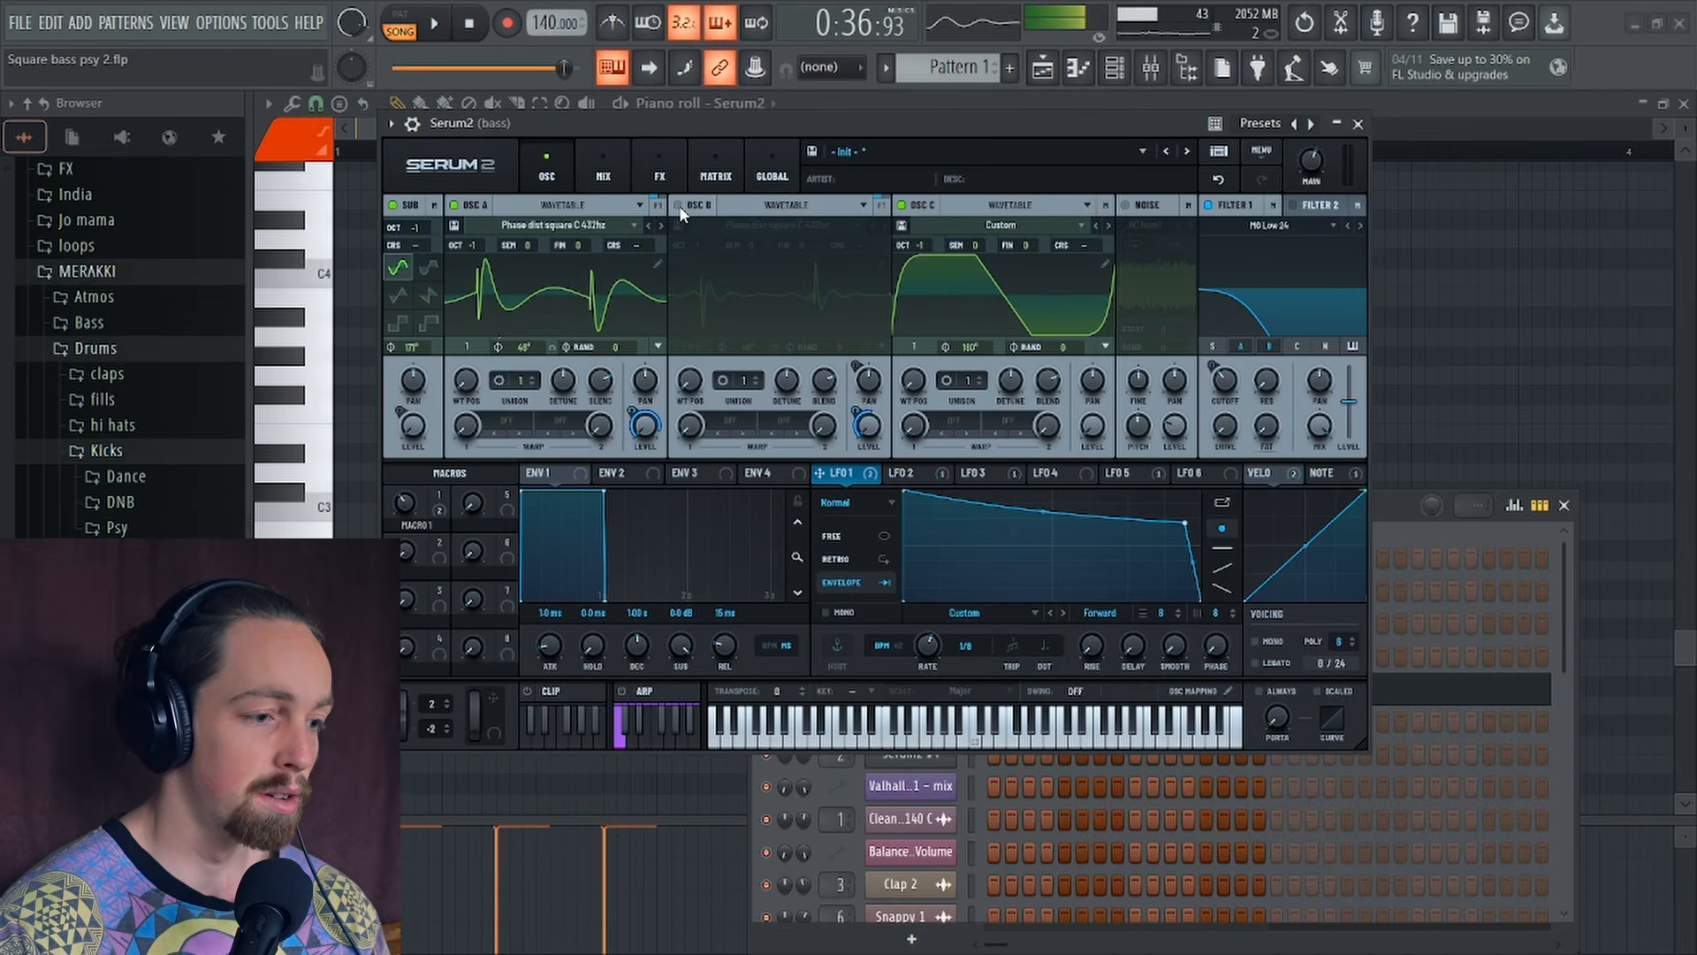
{"action": "left_click", "coordinate": [679, 206]}
{"action": "key", "text": "space"}
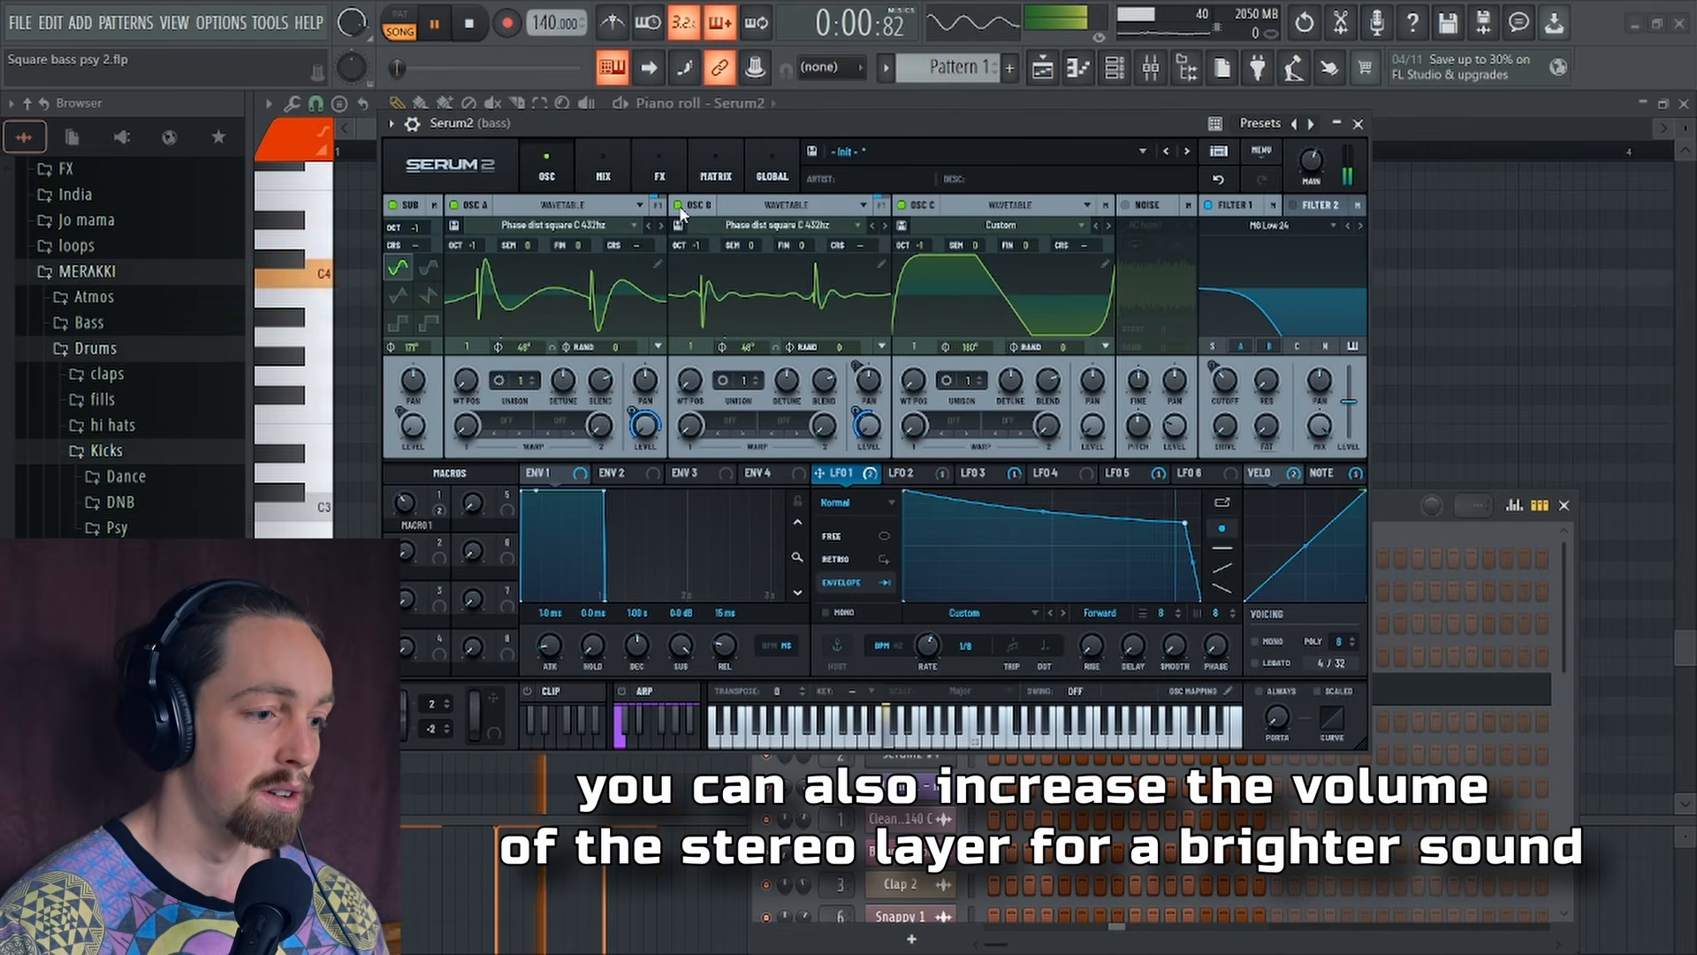
{"action": "key", "text": "space"}
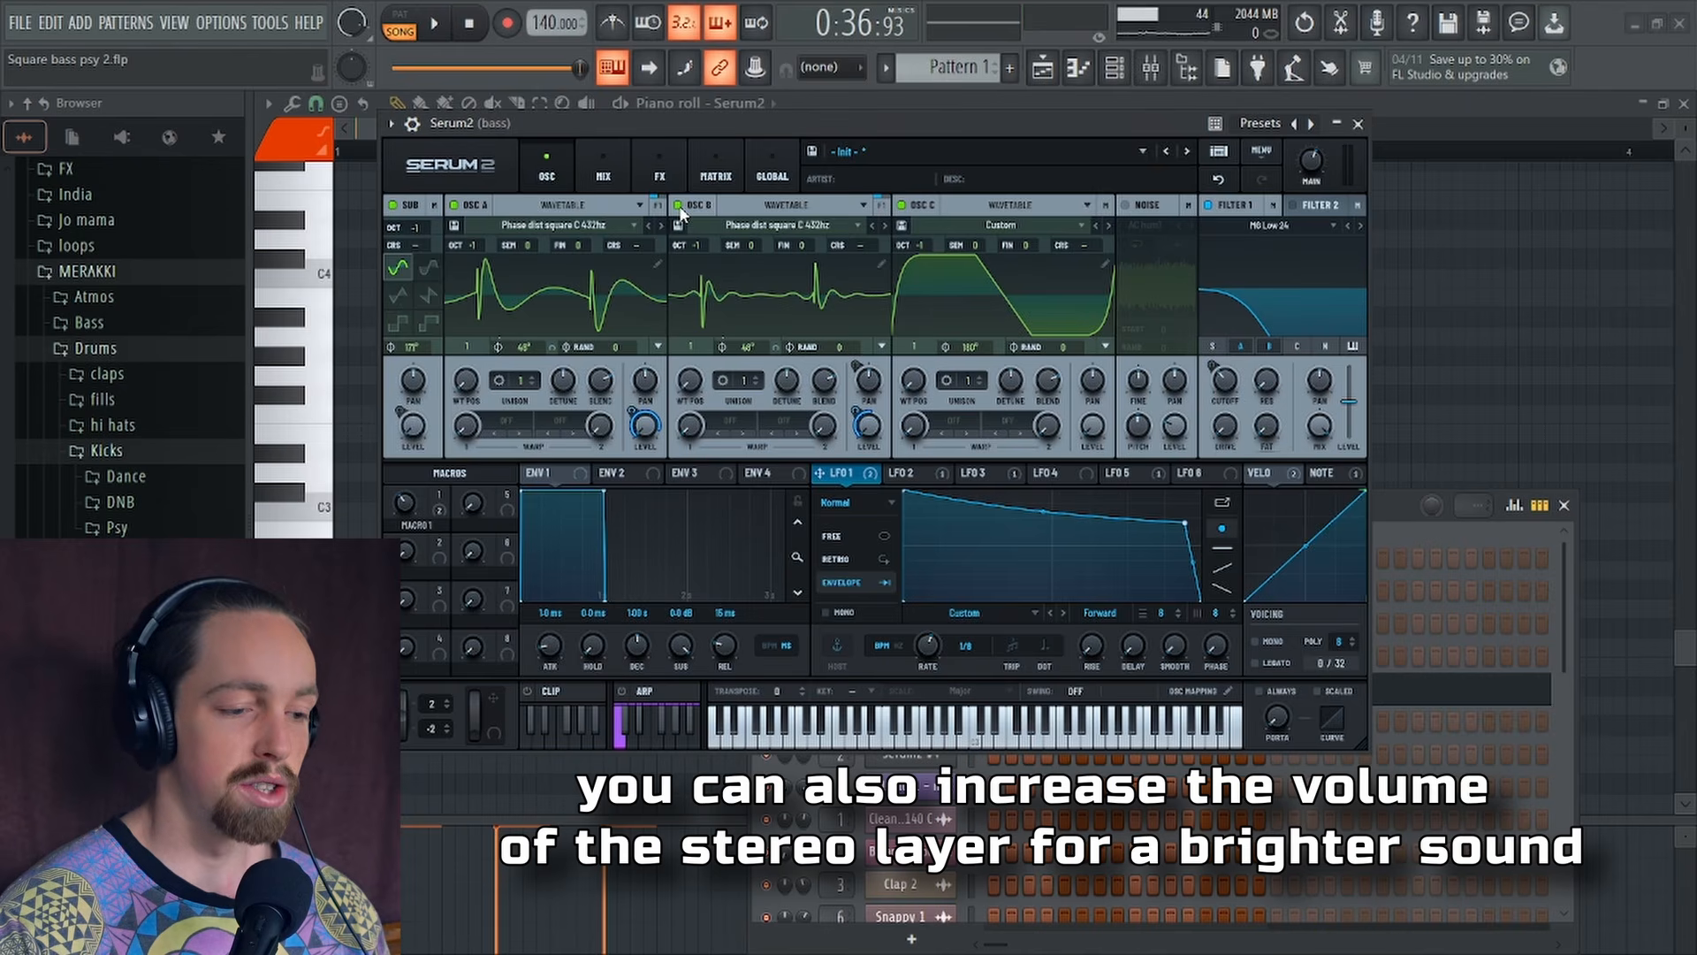
Step: Show LFO 2 and set its modulation amount on the filter 1 cutoff to 28% while auditioning the bass
{"action": "left_click_drag", "start_coordinate": [654, 123], "coordinate": [674, 75]}
{"action": "left_click", "coordinate": [916, 425]}
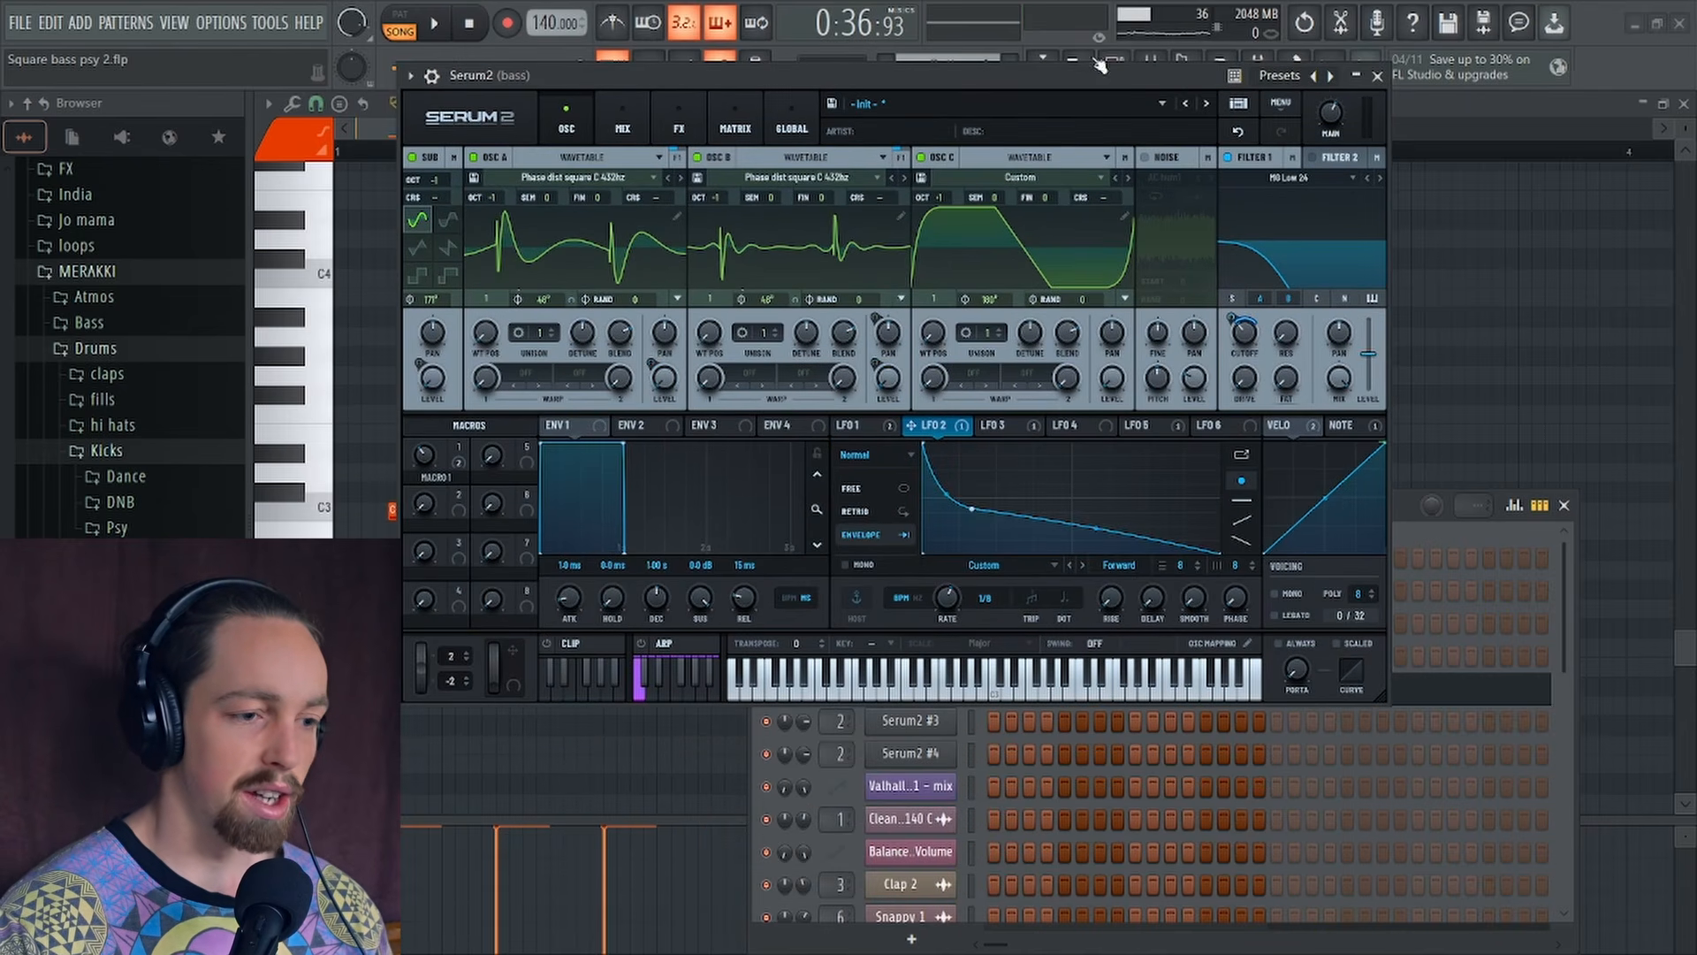
{"action": "left_click_drag", "start_coordinate": [1095, 58], "coordinate": [1098, 95]}
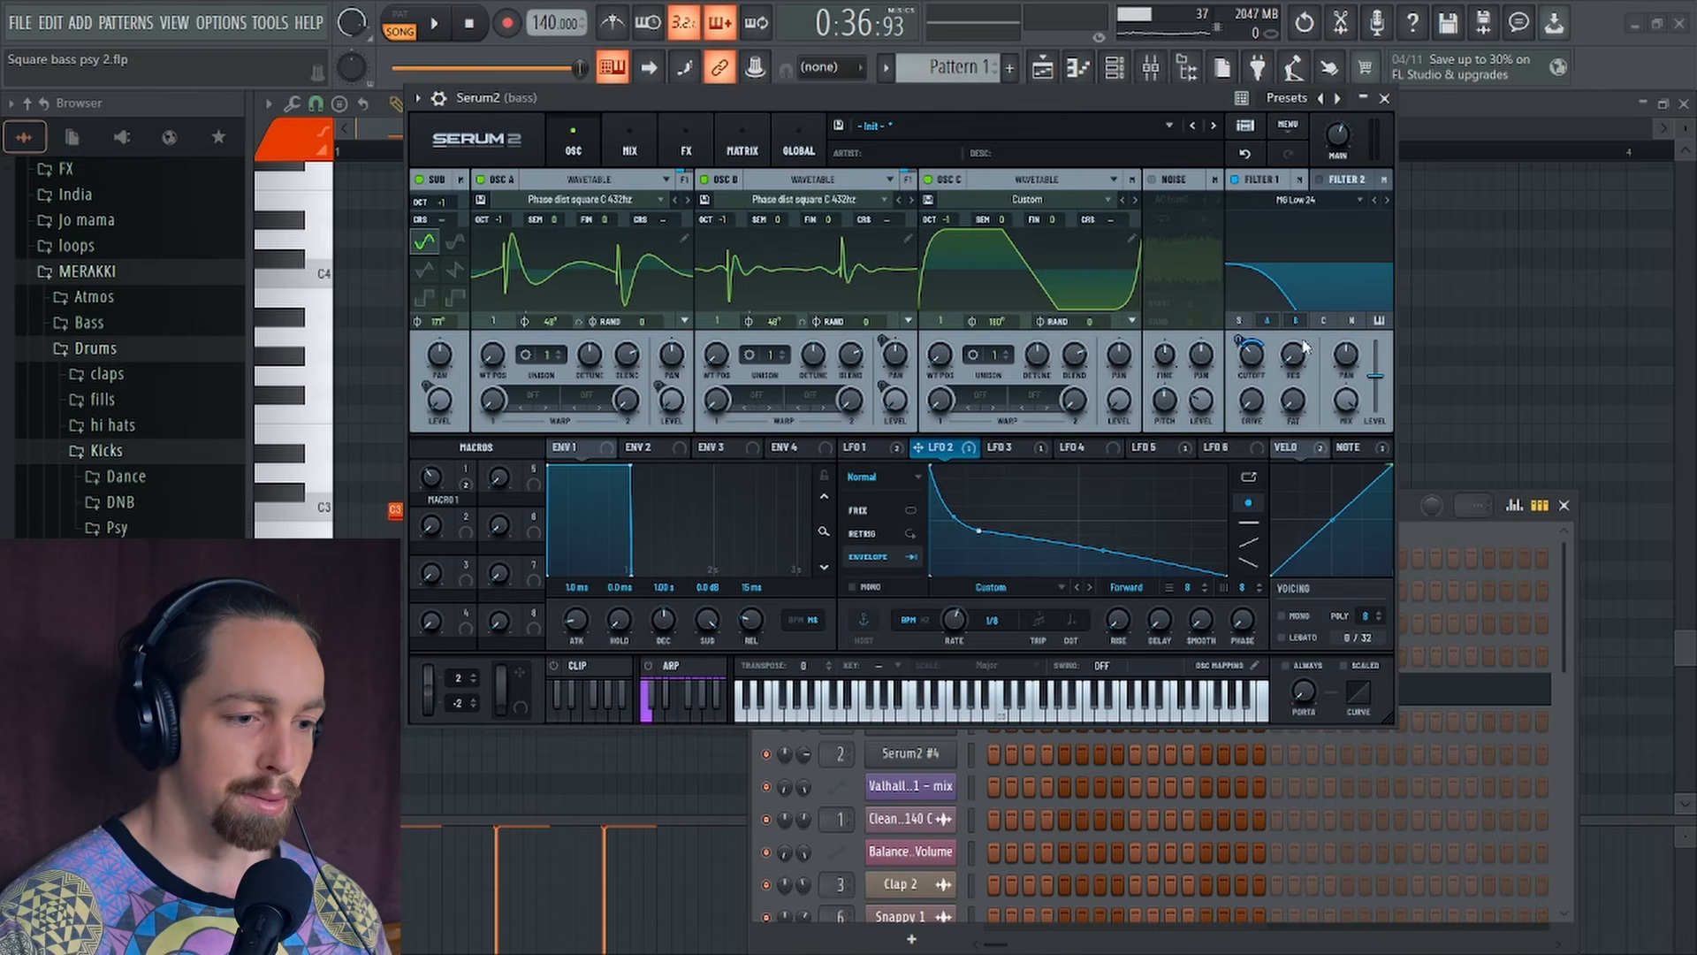
{"action": "left_click_drag", "start_coordinate": [1238, 342], "coordinate": [1256, 357]}
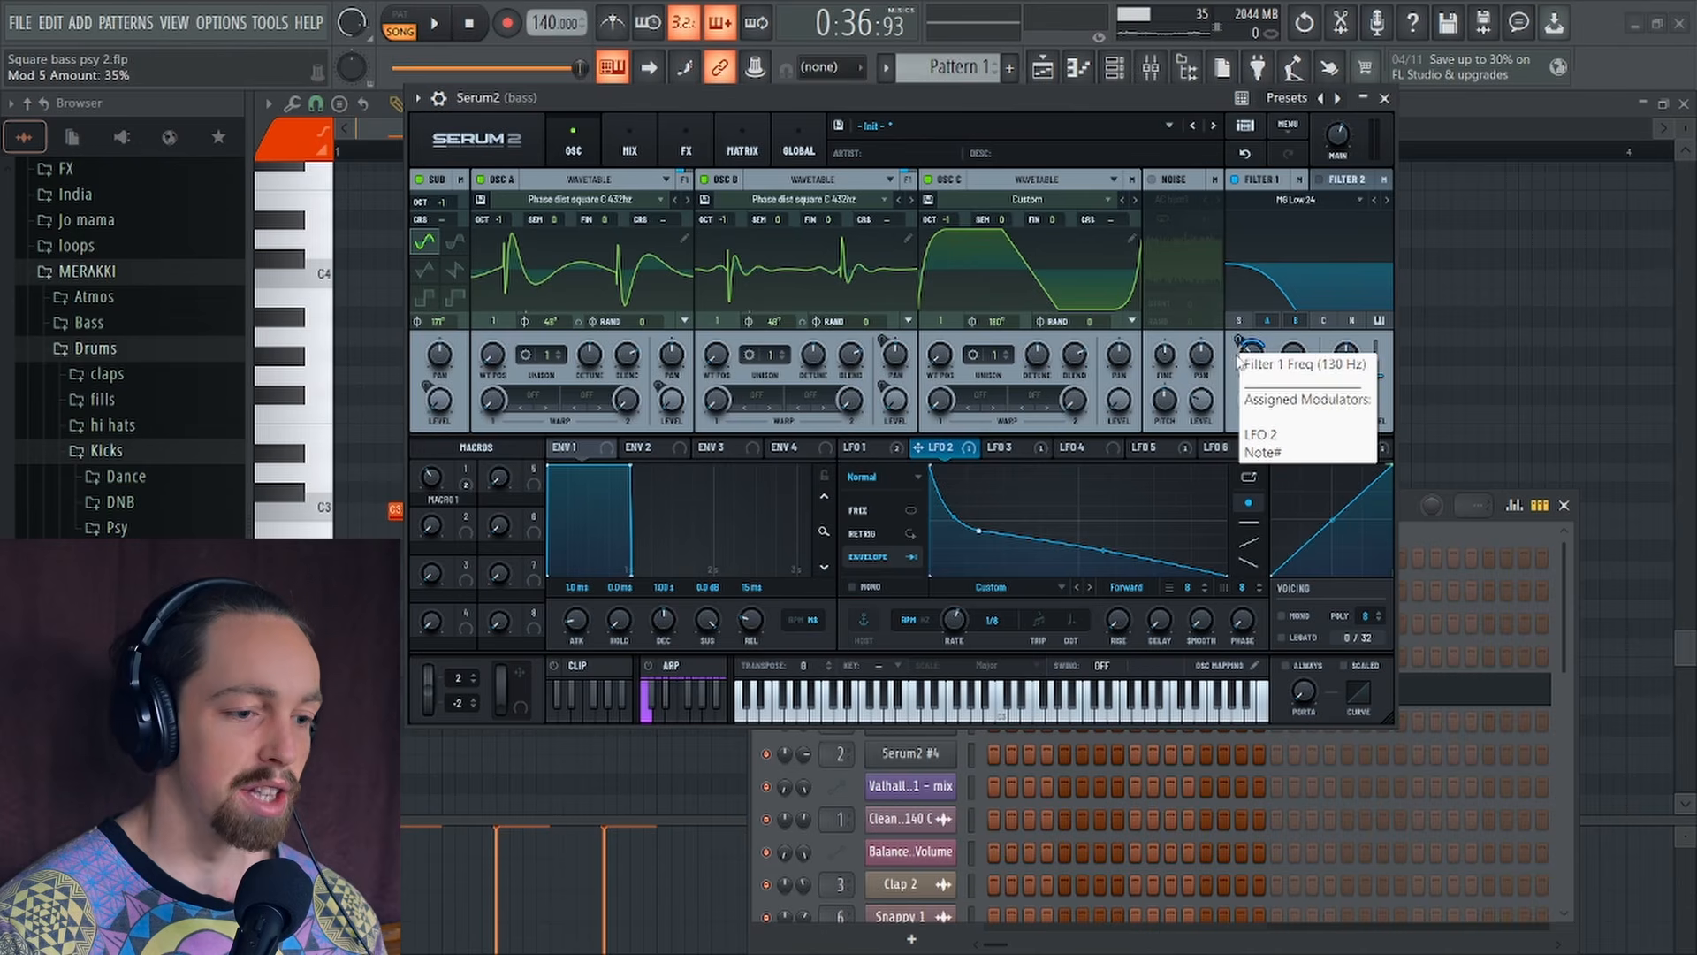
{"action": "key", "text": "space"}
{"action": "left_click_drag", "start_coordinate": [1238, 347], "coordinate": [1238, 340]}
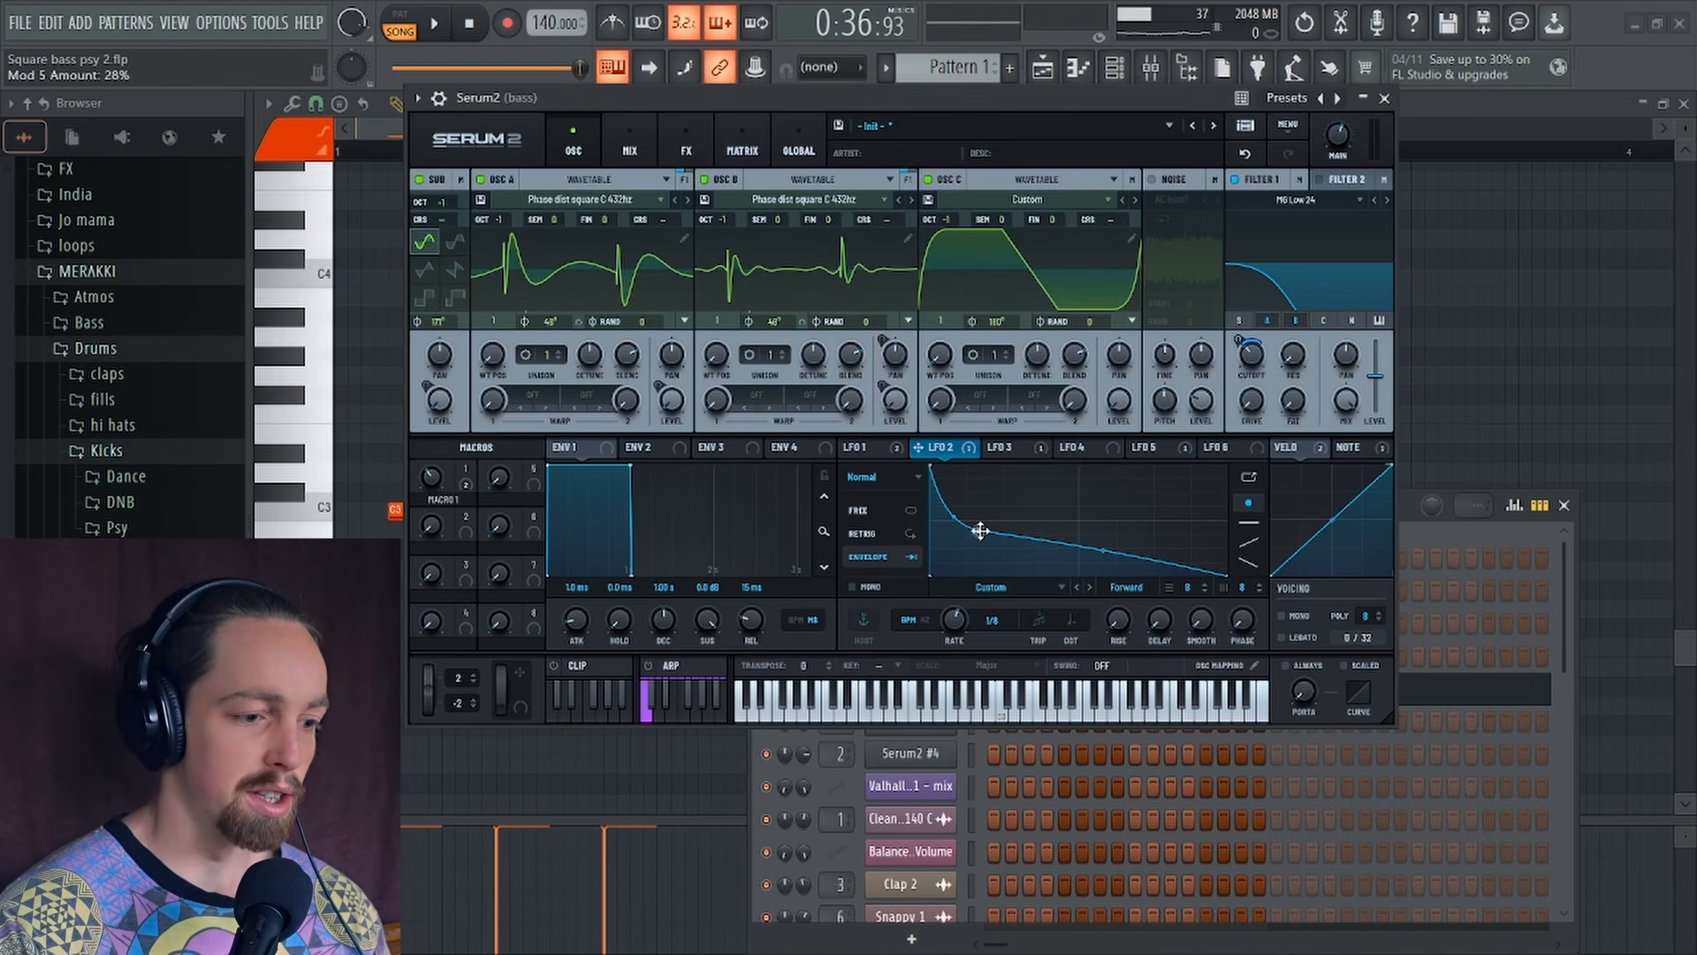
Step: Reshape the LFO 2 decay by shifting its middle curve point slightly later and lower while auditioning
{"action": "left_click_drag", "start_coordinate": [977, 531], "coordinate": [1014, 529]}
{"action": "key", "text": "space"}
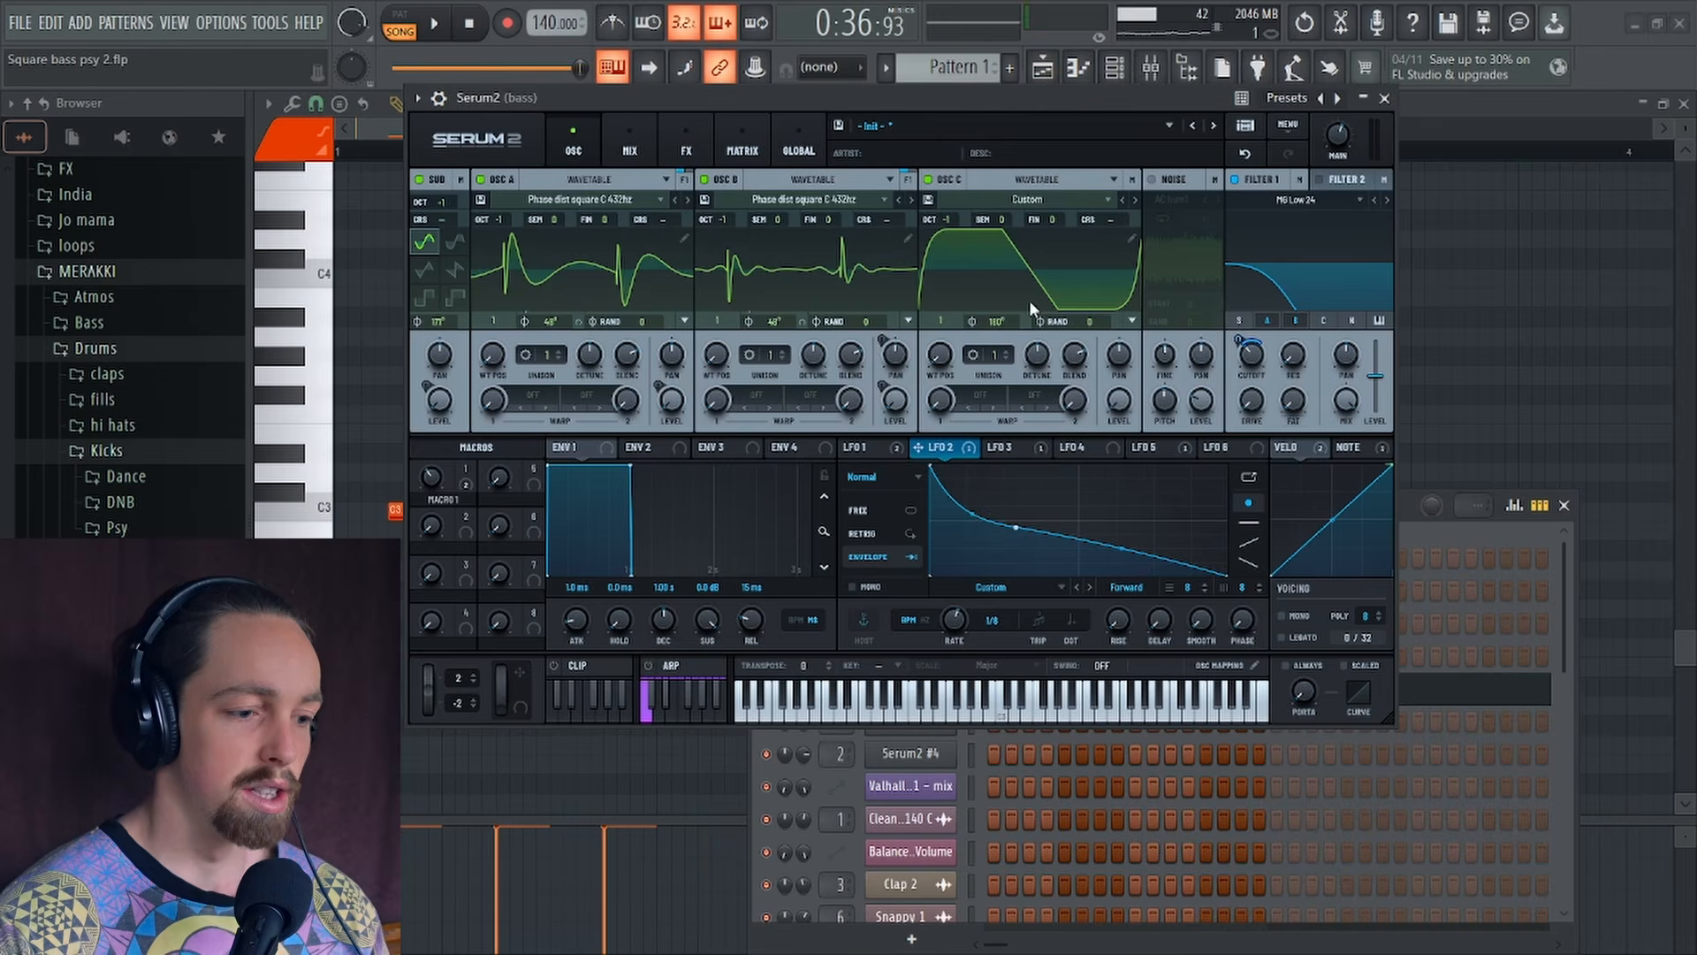
{"action": "left_click_drag", "start_coordinate": [1015, 525], "coordinate": [995, 536]}
Step: Set LFO 3's modulation of the sub level to 73% and move the curve's peak slightly later while auditioning
{"action": "left_click_drag", "start_coordinate": [1068, 107], "coordinate": [1057, 94]}
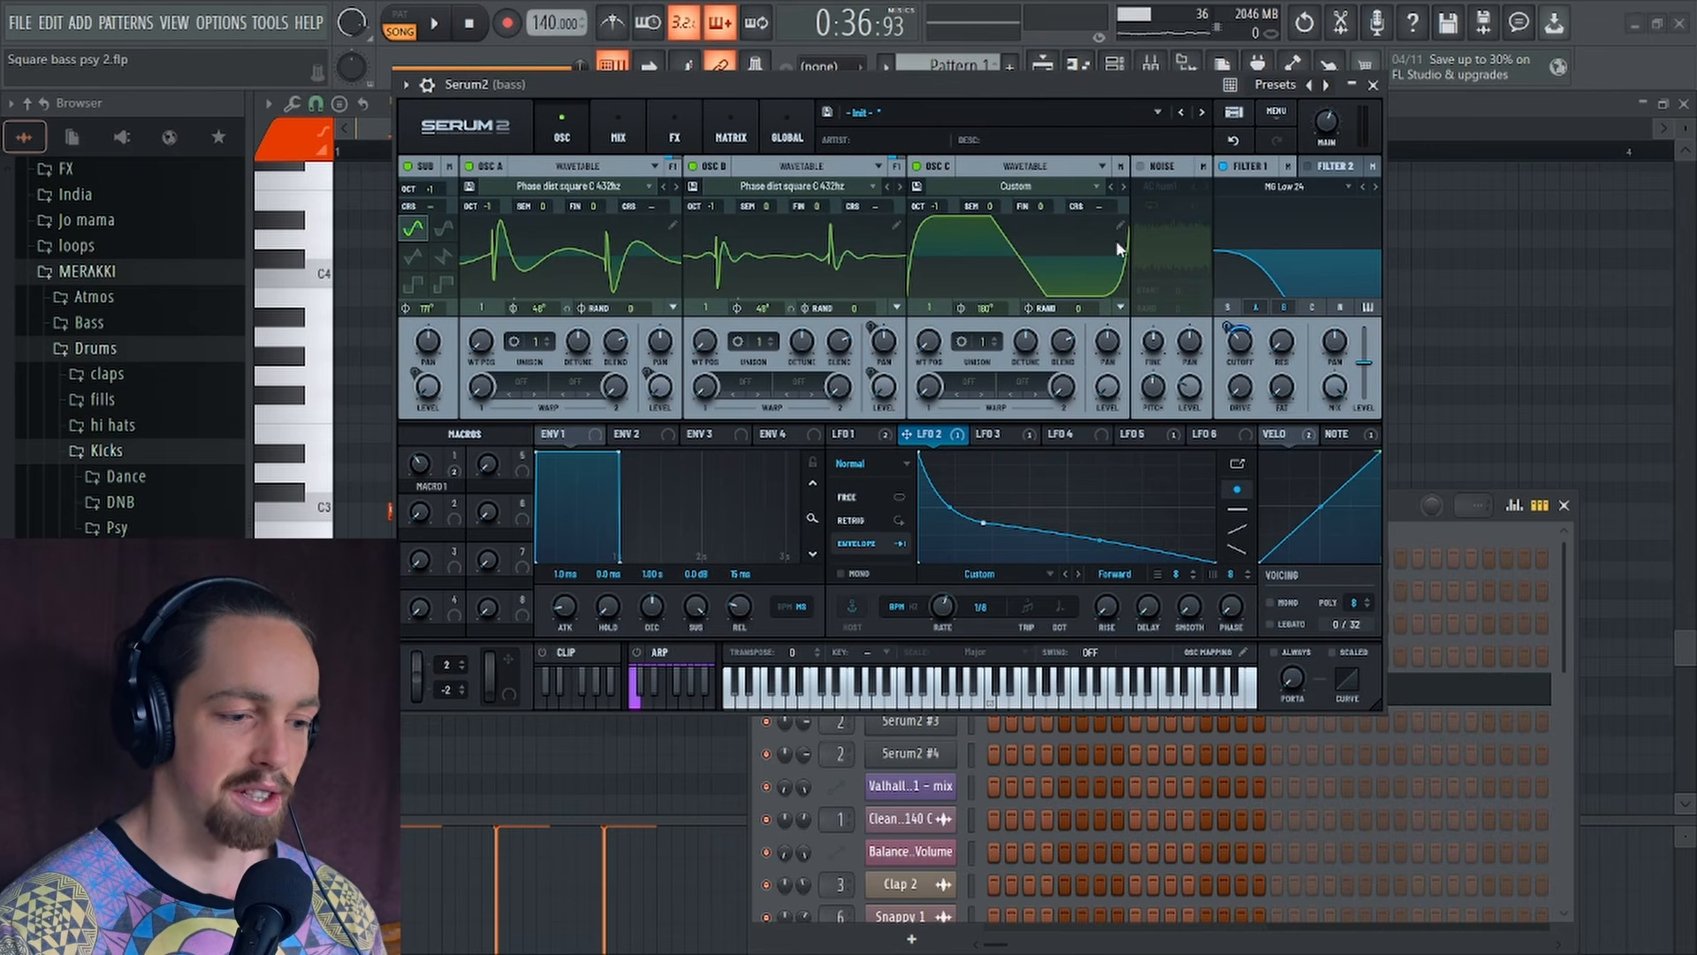
{"action": "left_click", "coordinate": [1010, 436]}
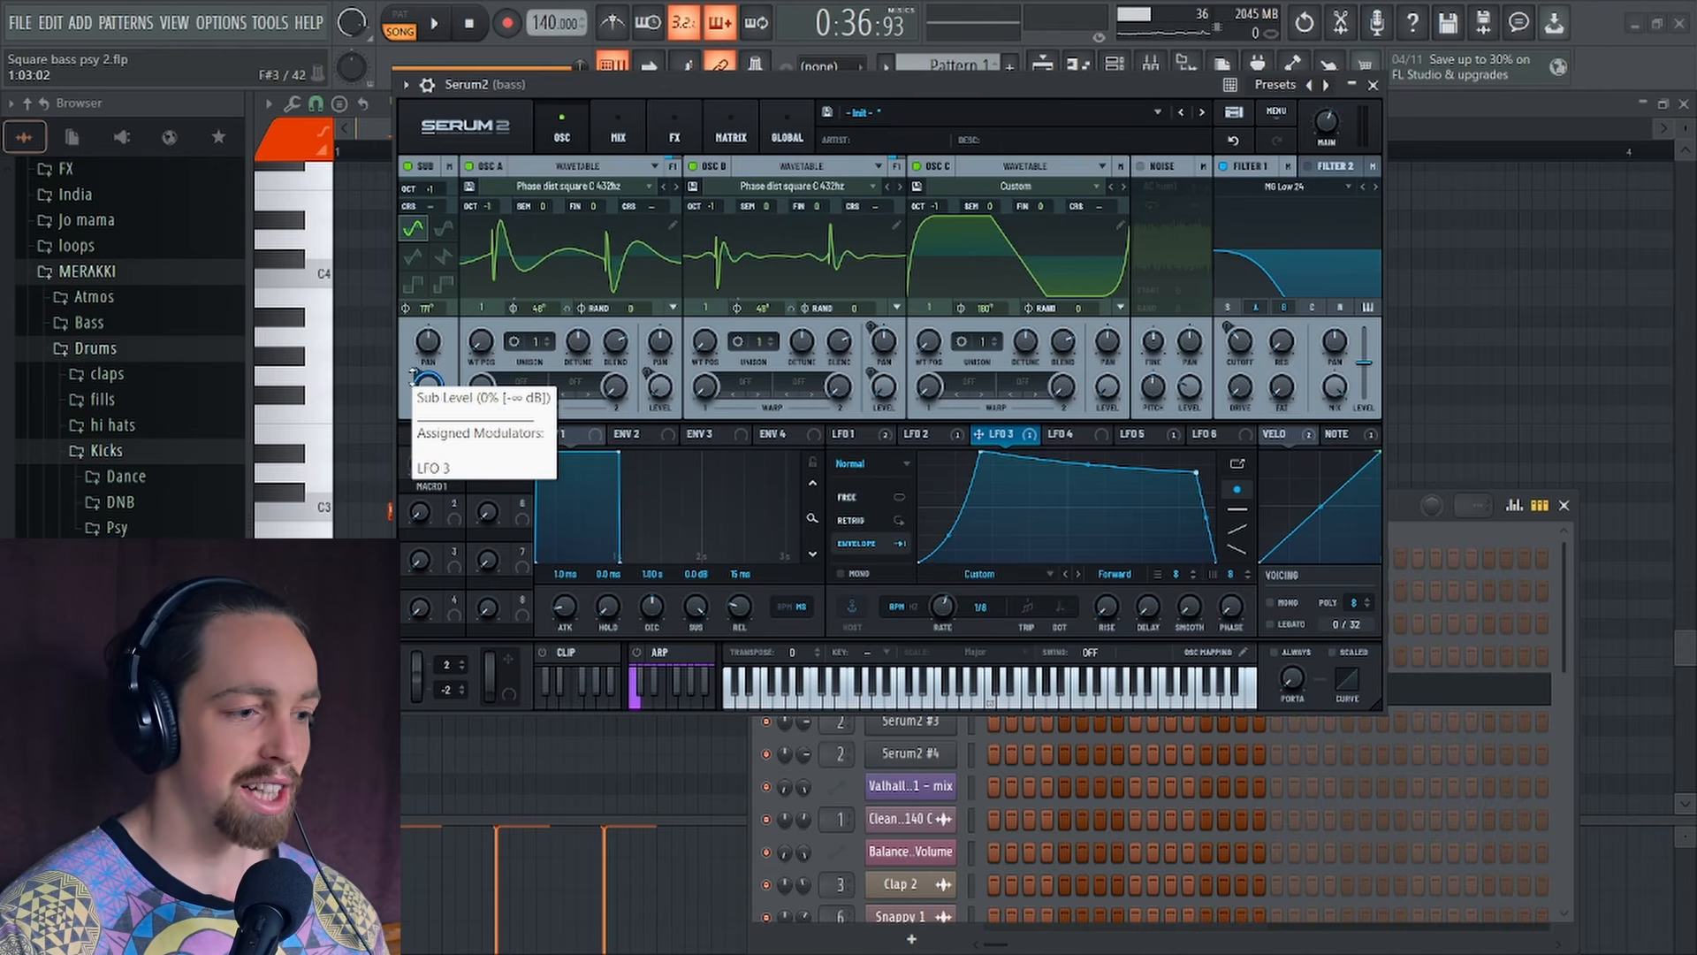
{"action": "key", "text": "space"}
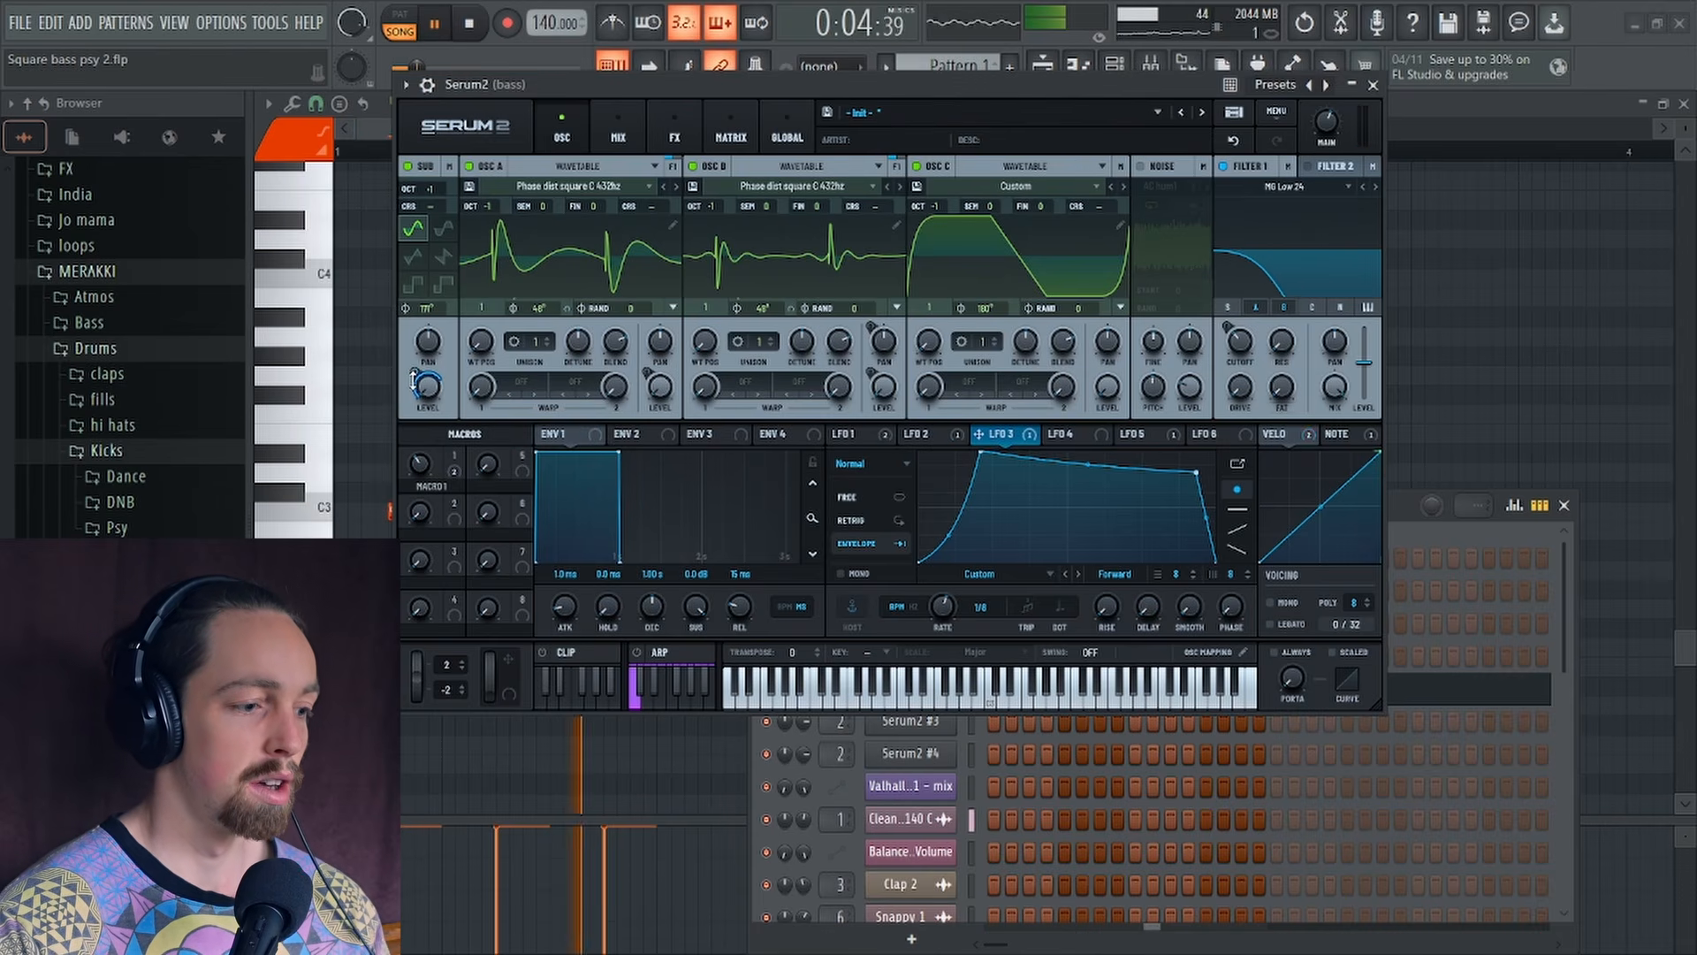
{"action": "left_click_drag", "start_coordinate": [414, 380], "coordinate": [414, 375]}
{"action": "left_click_drag", "start_coordinate": [413, 376], "coordinate": [413, 379]}
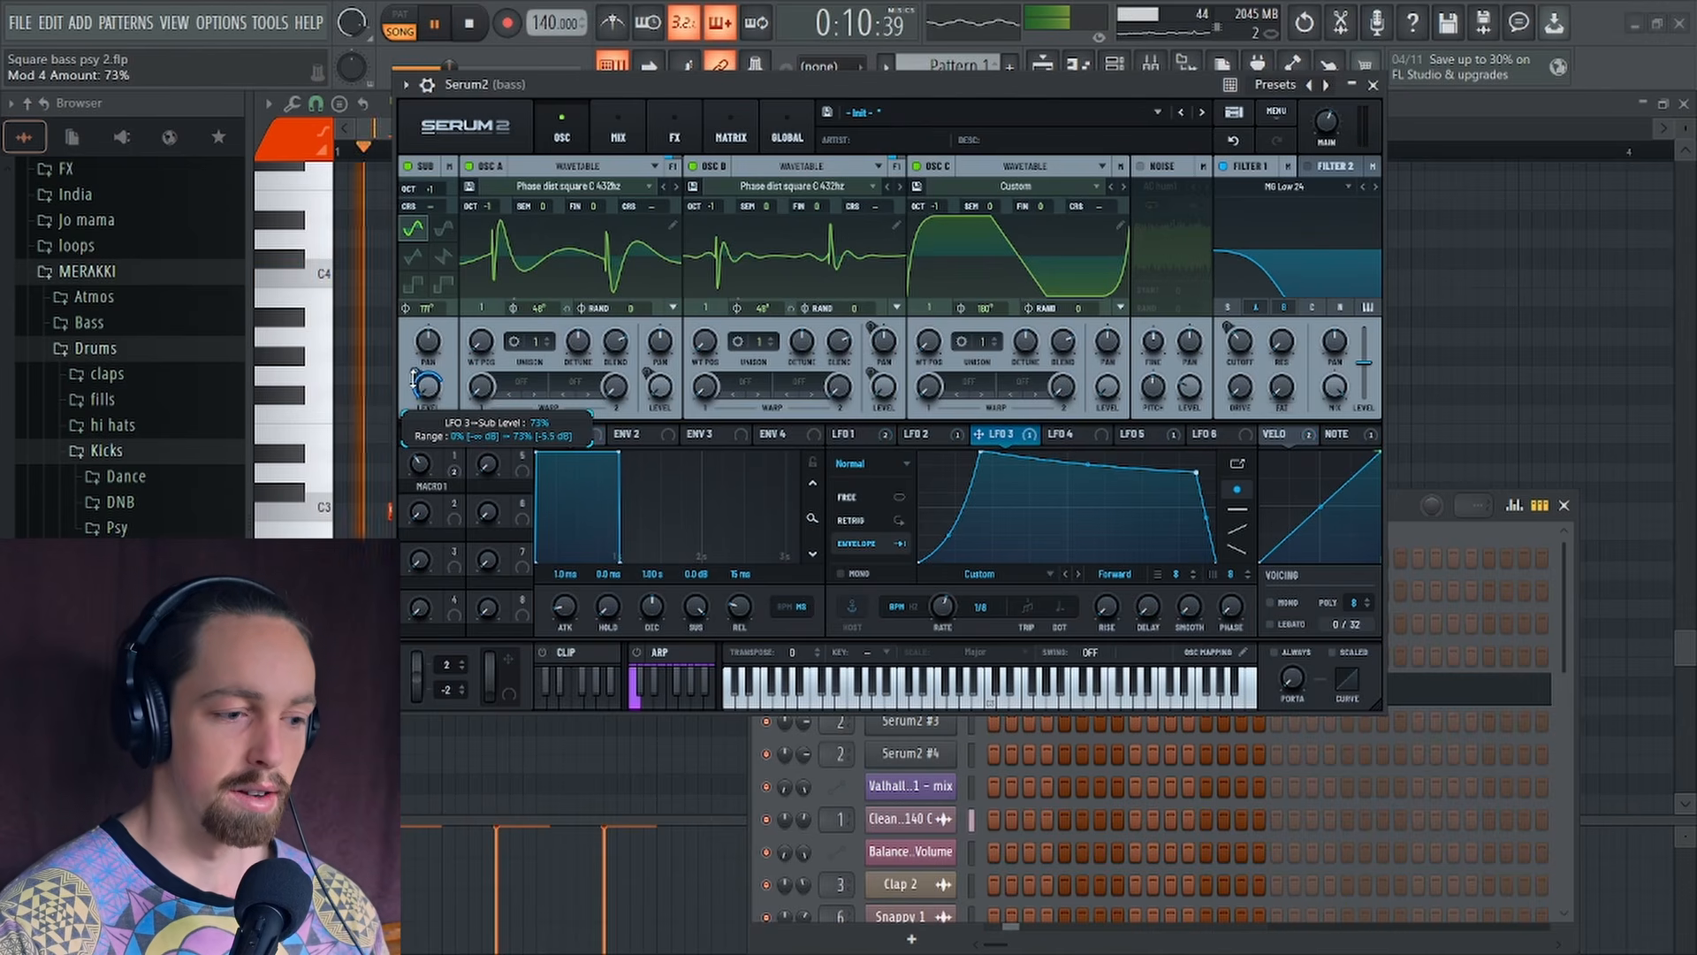
{"action": "key", "text": "space"}
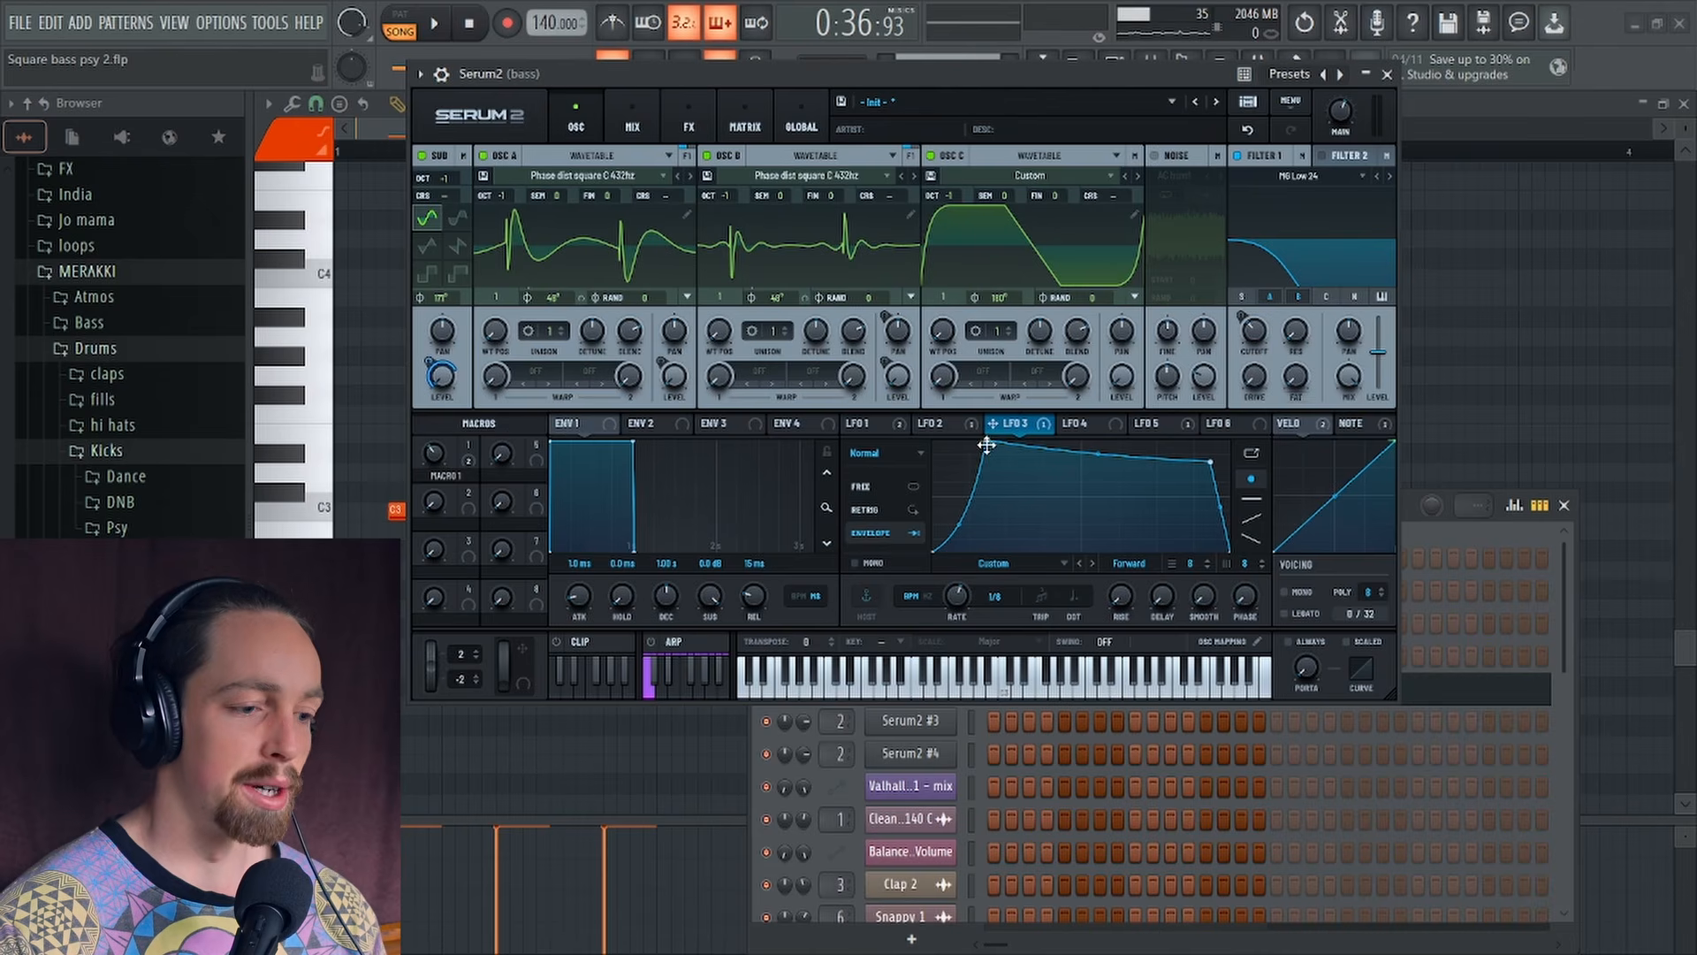
{"action": "key", "text": "space"}
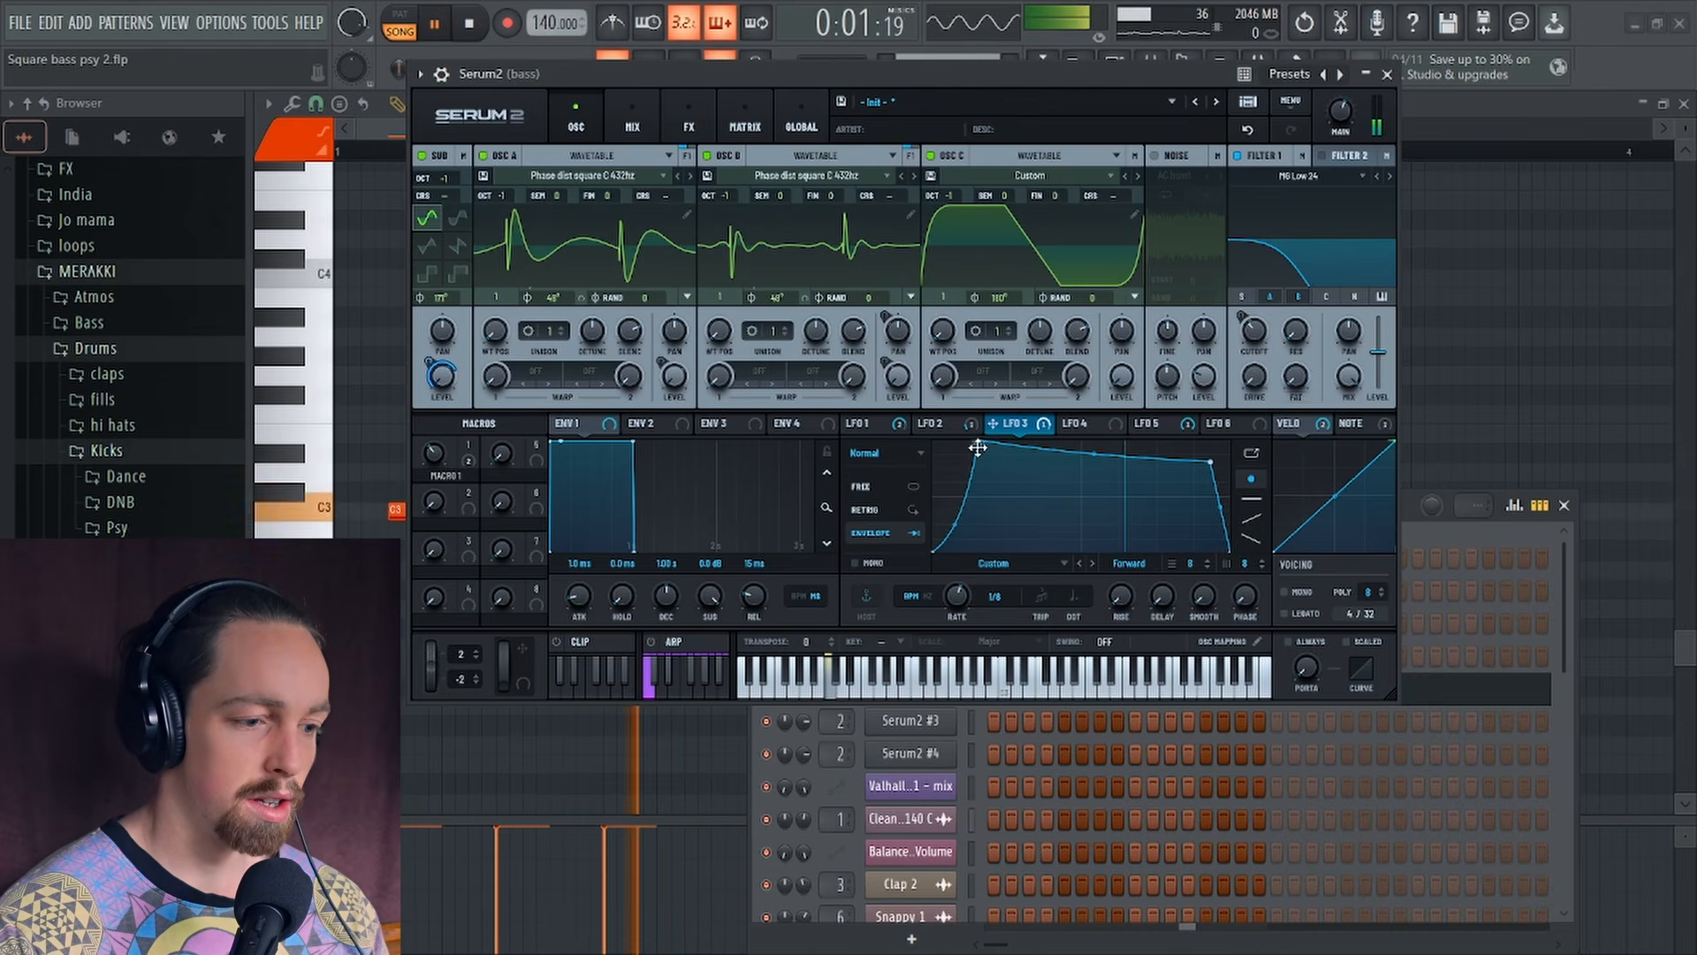
{"action": "left_click_drag", "start_coordinate": [983, 442], "coordinate": [1002, 421]}
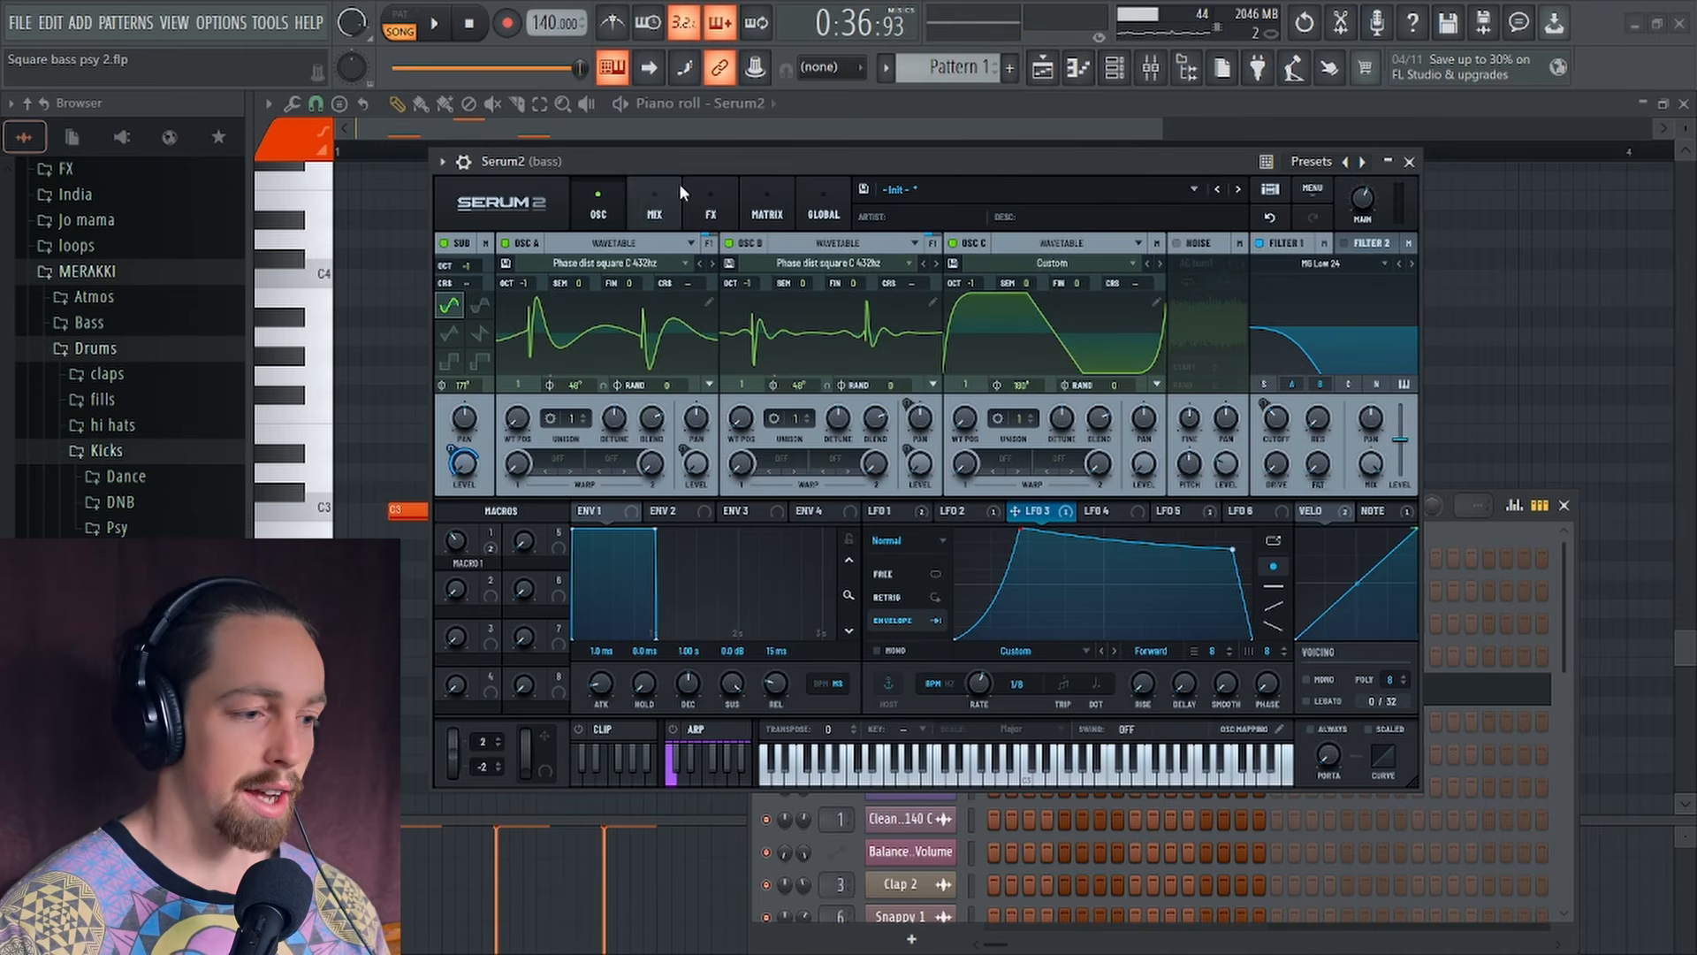
Step: Examine the Utility effect and the LFO 5 curve, and return to the oscillators
{"action": "left_click", "coordinate": [703, 211]}
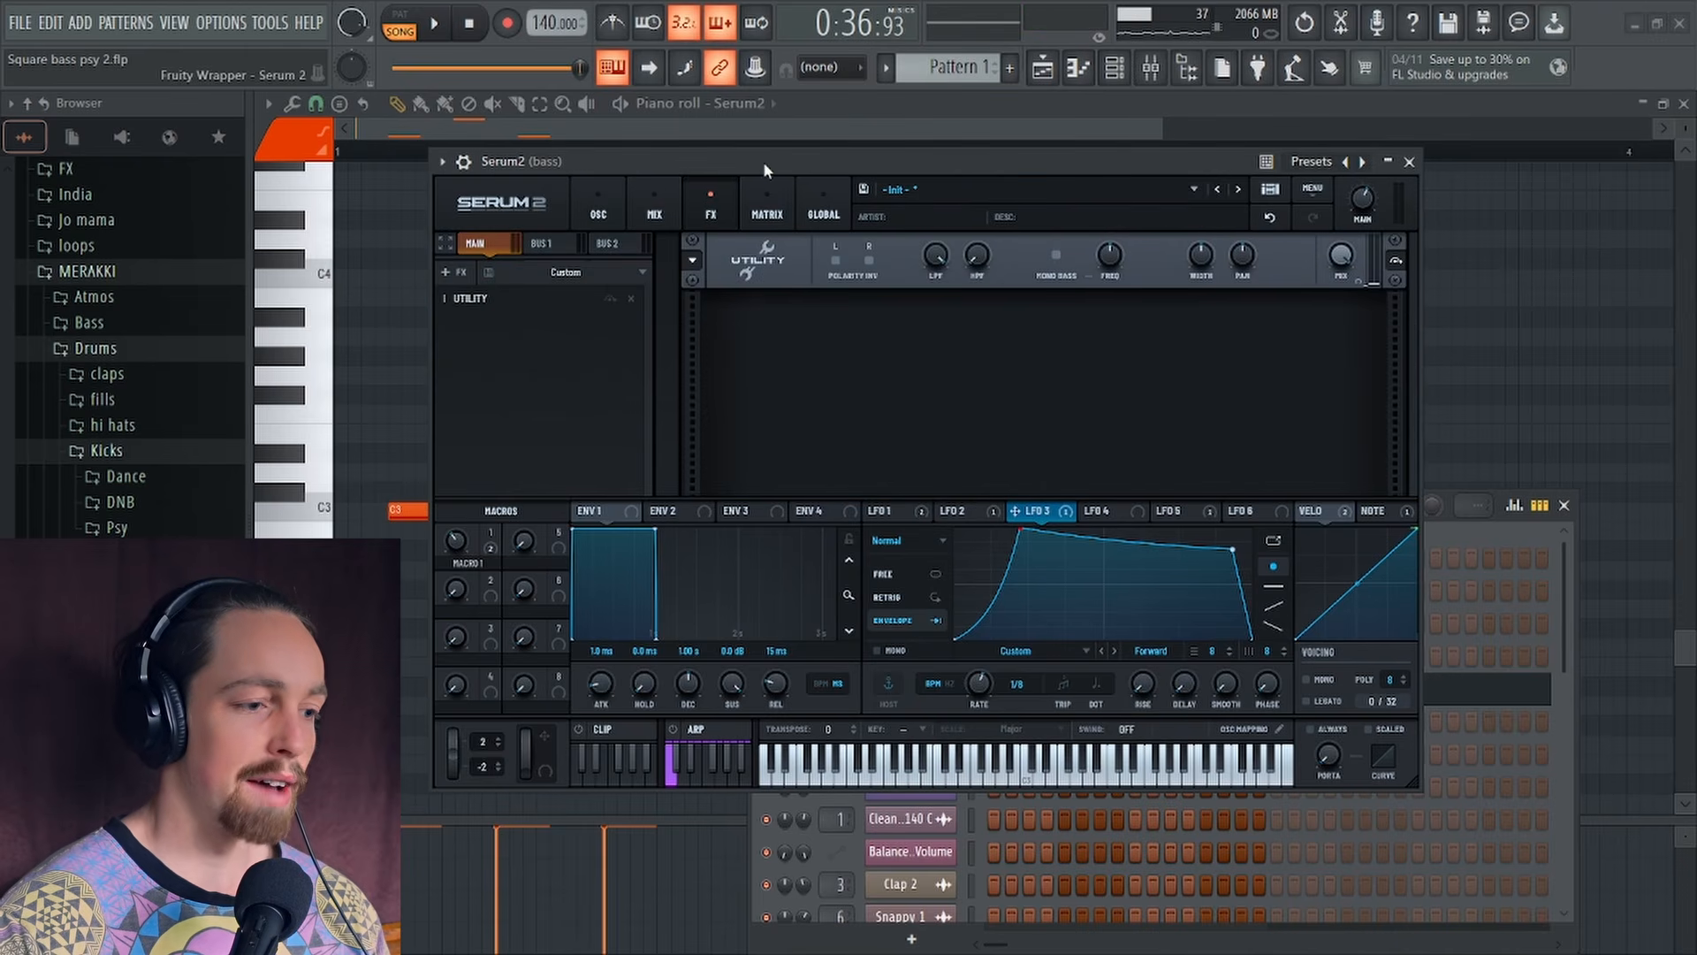
{"action": "left_click_drag", "start_coordinate": [762, 161], "coordinate": [751, 113]}
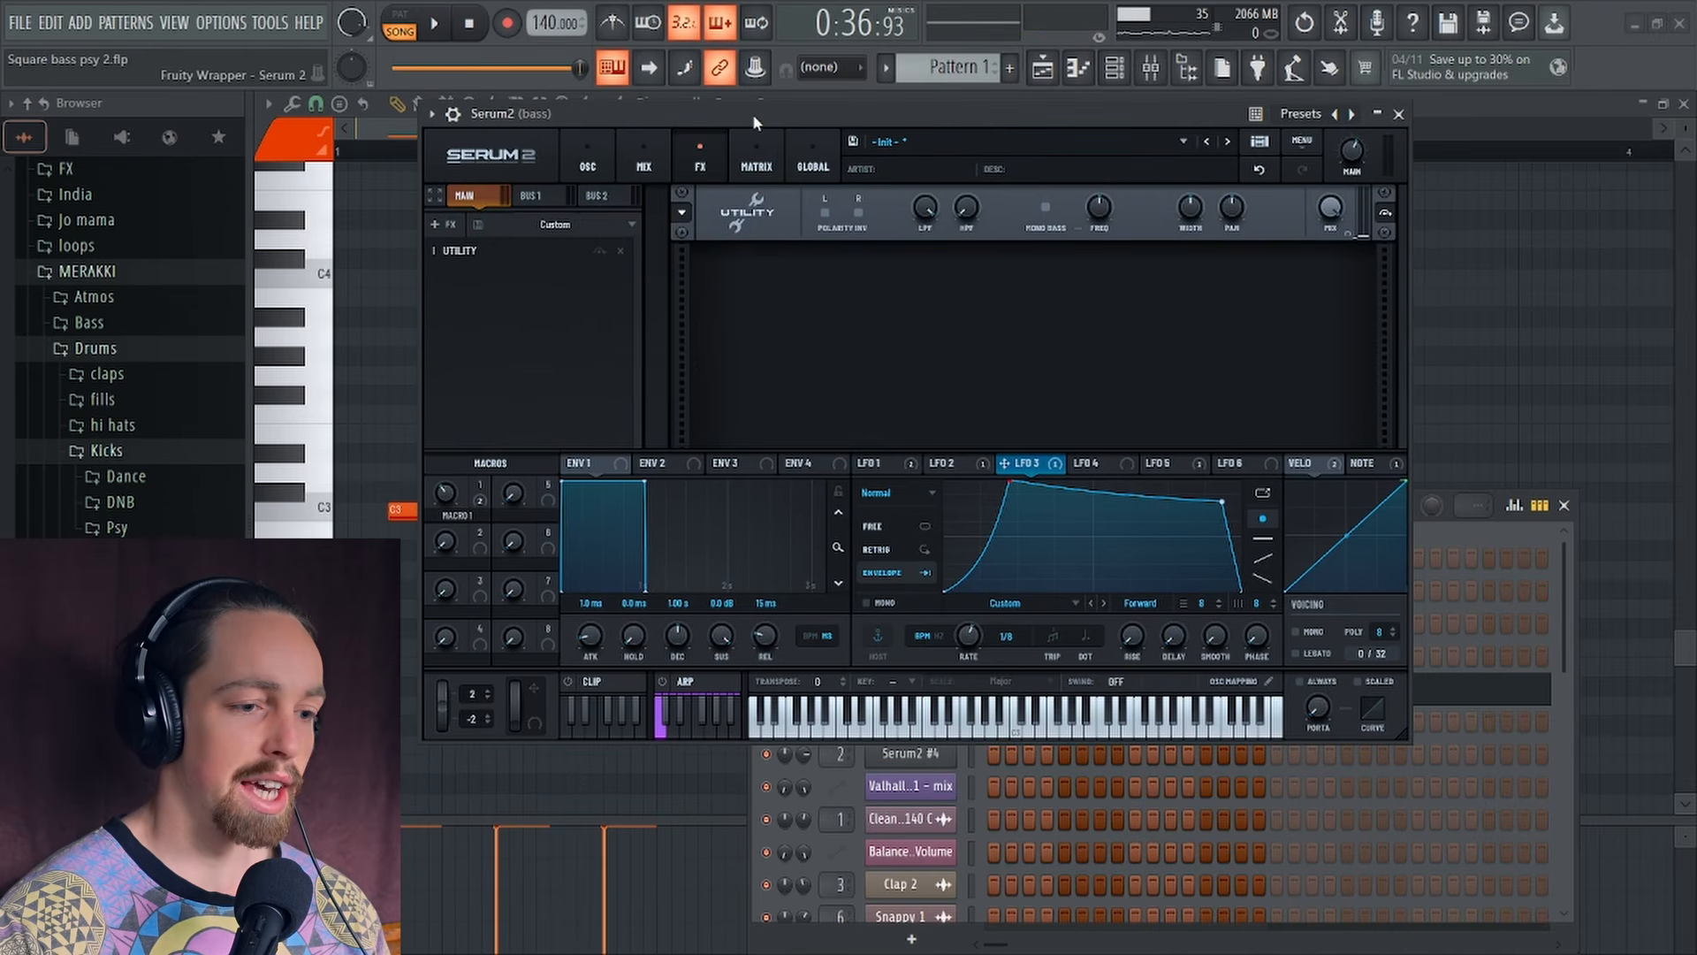
{"action": "left_click", "coordinate": [1186, 465]}
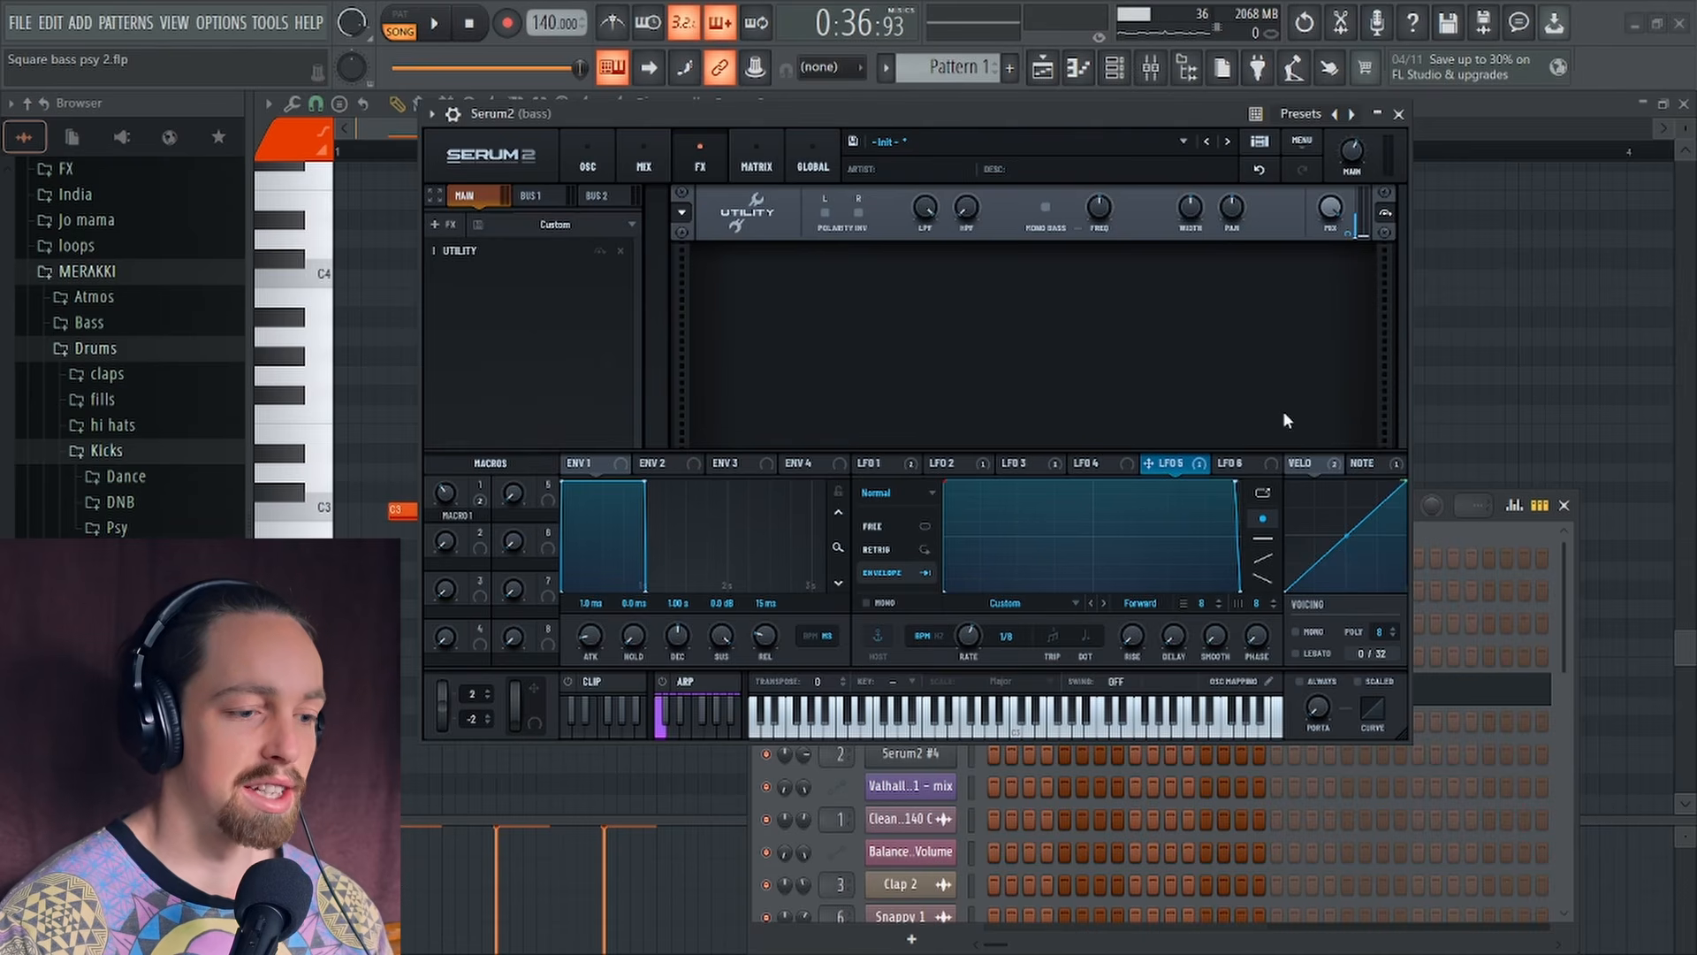
{"action": "mouse_move", "coordinate": [1062, 114]}
{"action": "left_mouse_down"}
{"action": "mouse_move", "coordinate": [1042, 130]}
{"action": "mouse_move", "coordinate": [1070, 161]}
{"action": "mouse_move", "coordinate": [1054, 148]}
{"action": "mouse_move", "coordinate": [1065, 120]}
{"action": "mouse_move", "coordinate": [1085, 129]}
{"action": "mouse_move", "coordinate": [1044, 128]}
{"action": "left_mouse_up"}
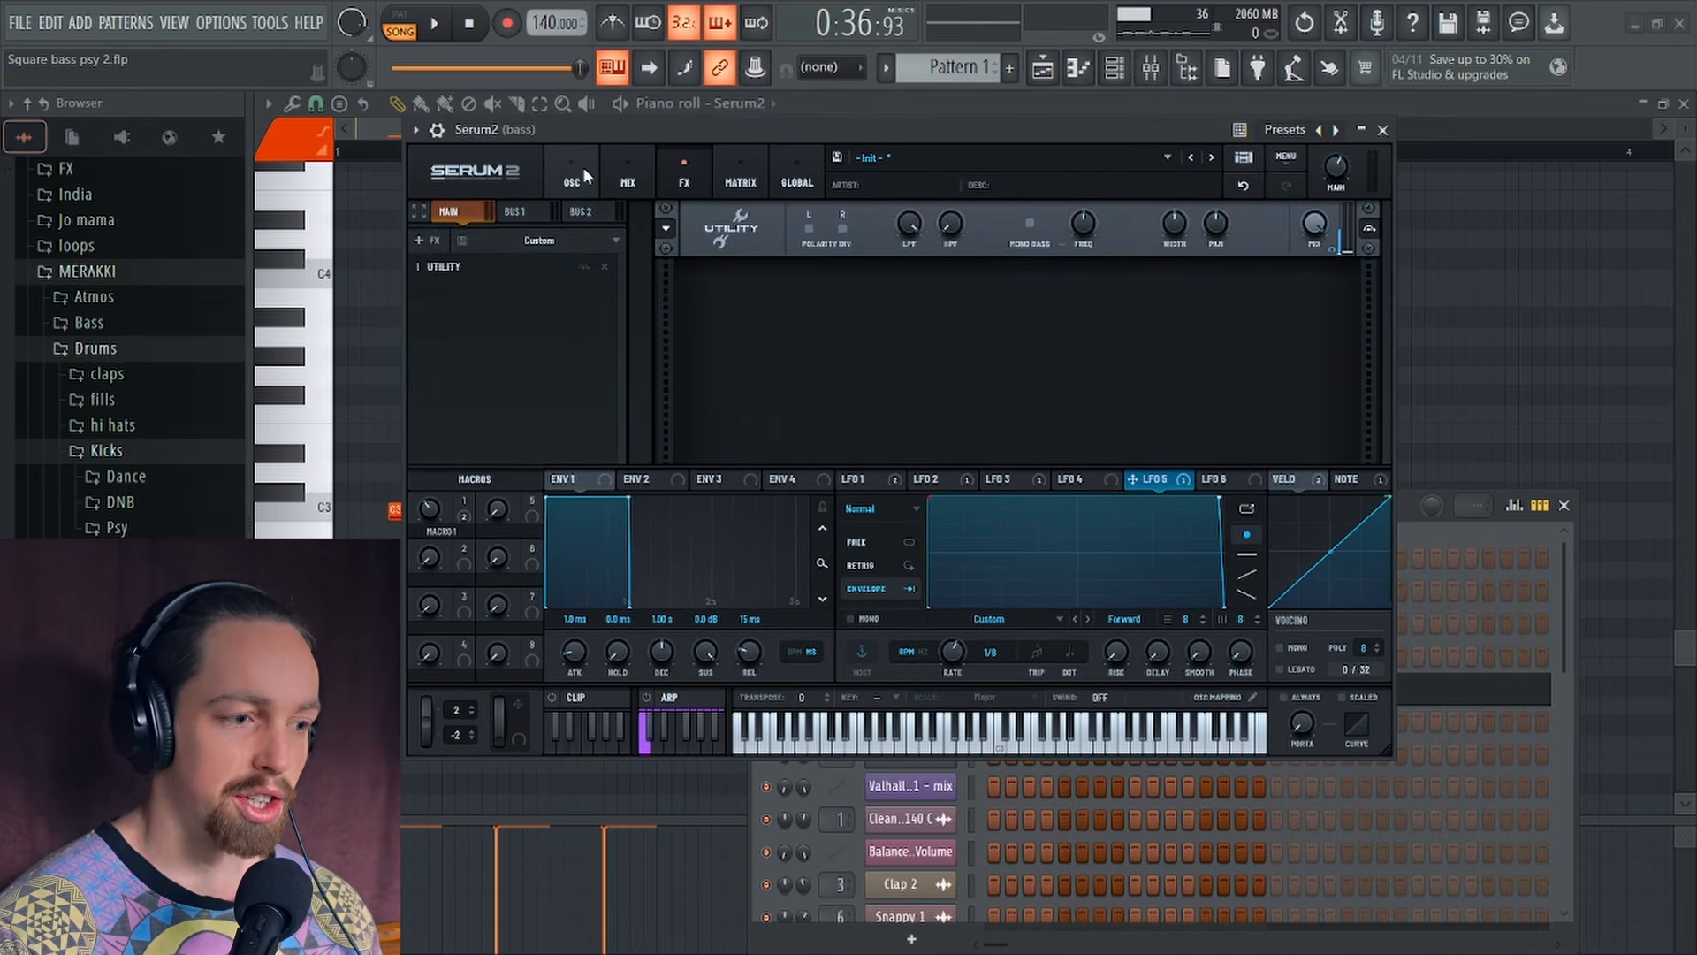
{"action": "left_click", "coordinate": [584, 168]}
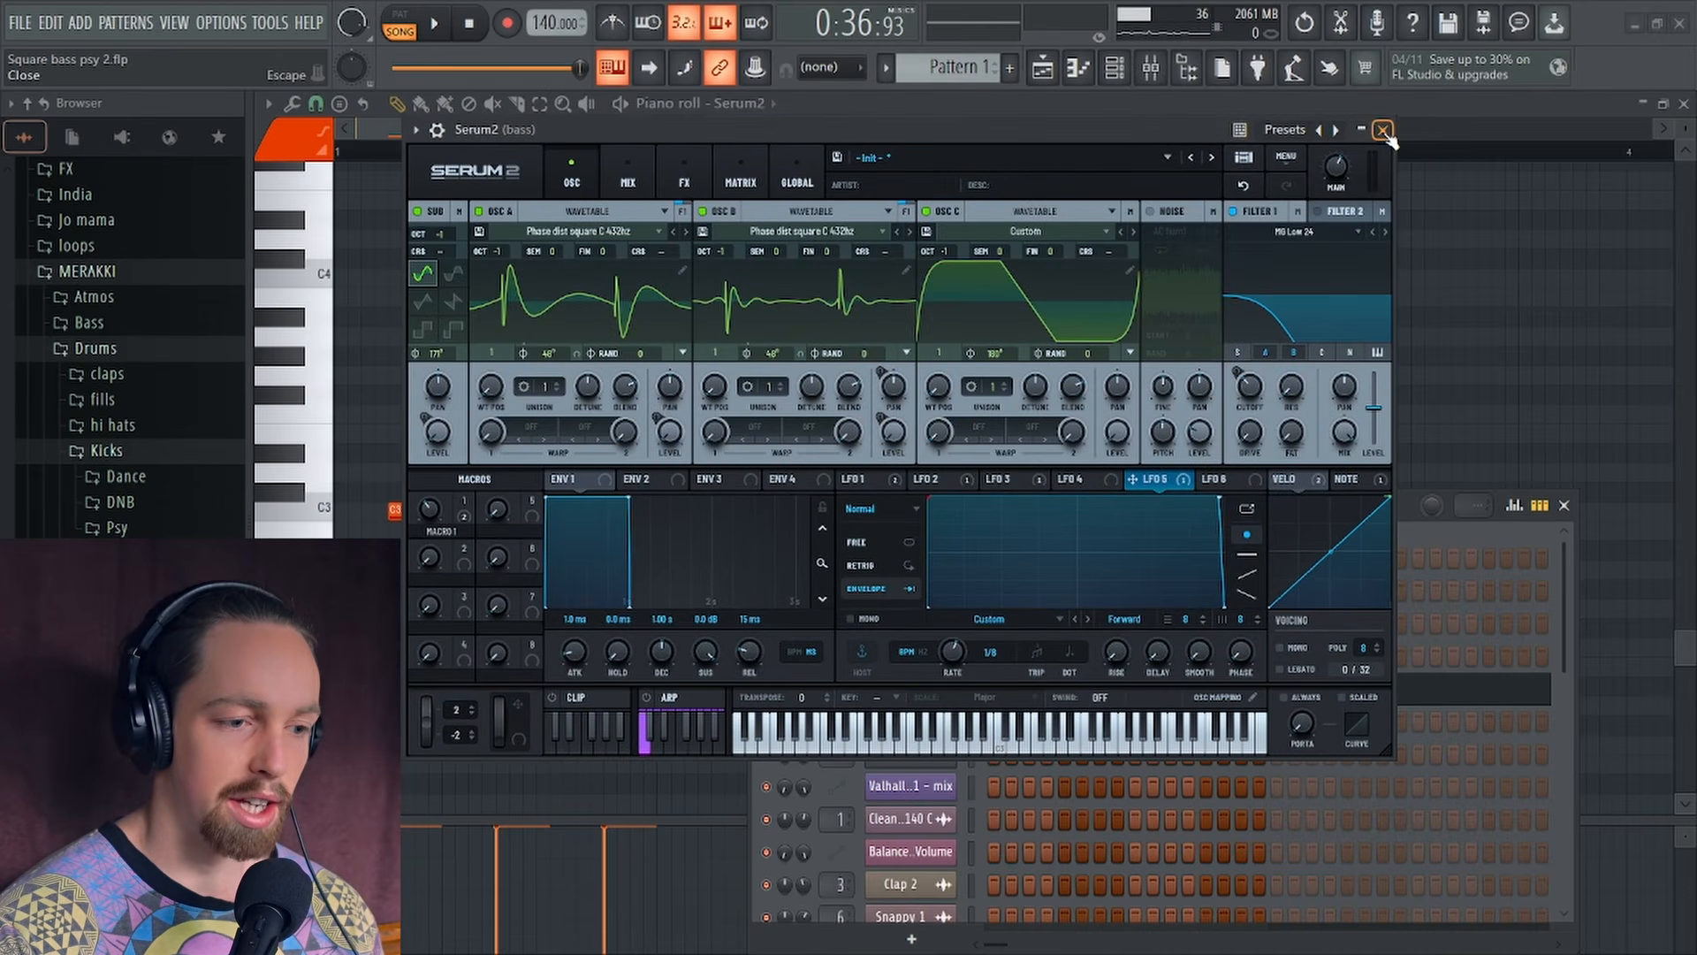
Step: Show LFO 4 and slightly reduce the modulation amount from OSC C to oscillator B's pan while auditioning
{"action": "left_click", "coordinate": [1066, 478]}
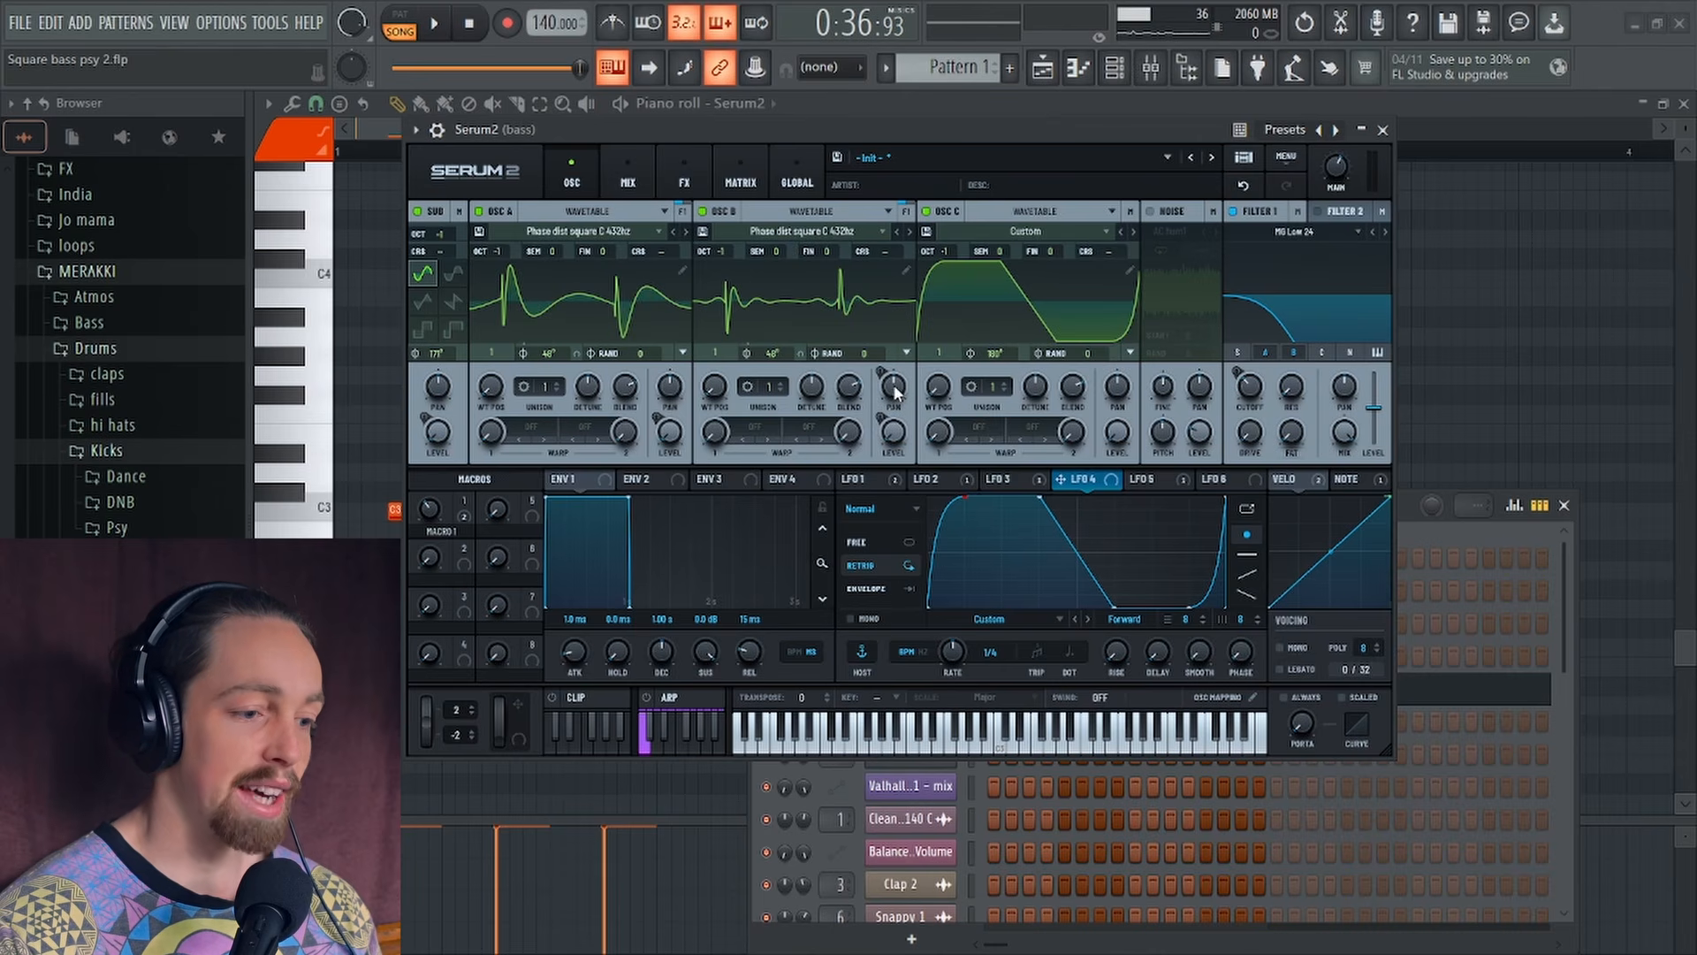
{"action": "left_click", "coordinate": [736, 176]}
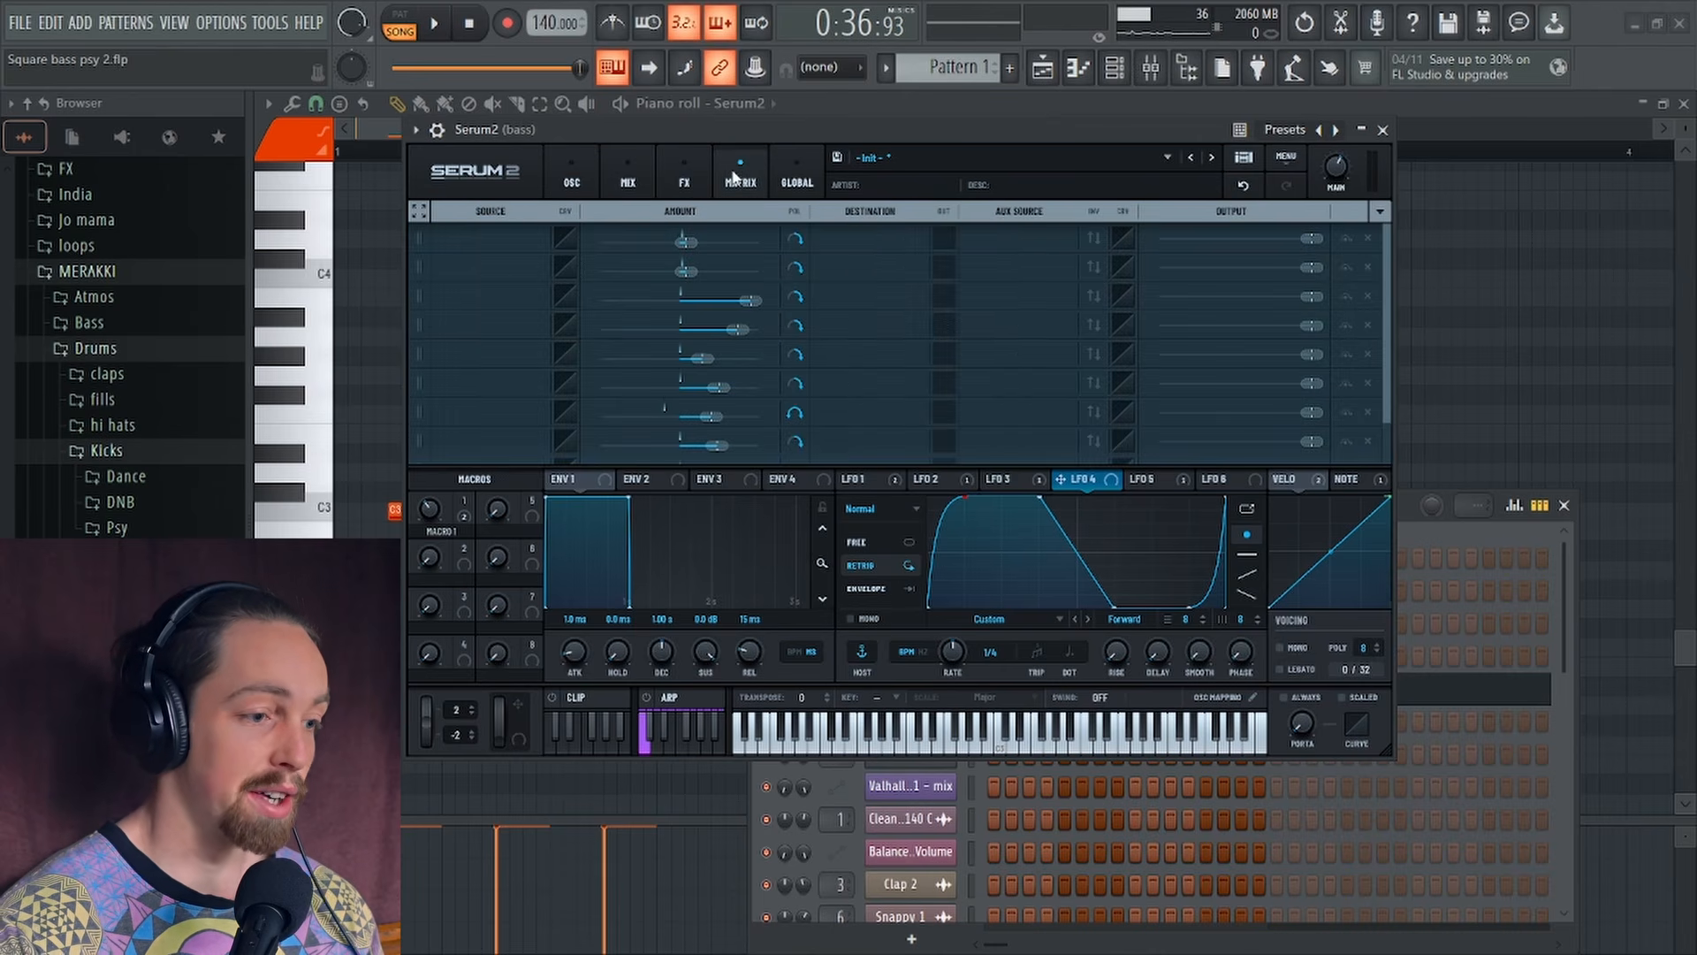
{"action": "left_click_drag", "start_coordinate": [1386, 326], "coordinate": [1382, 385]}
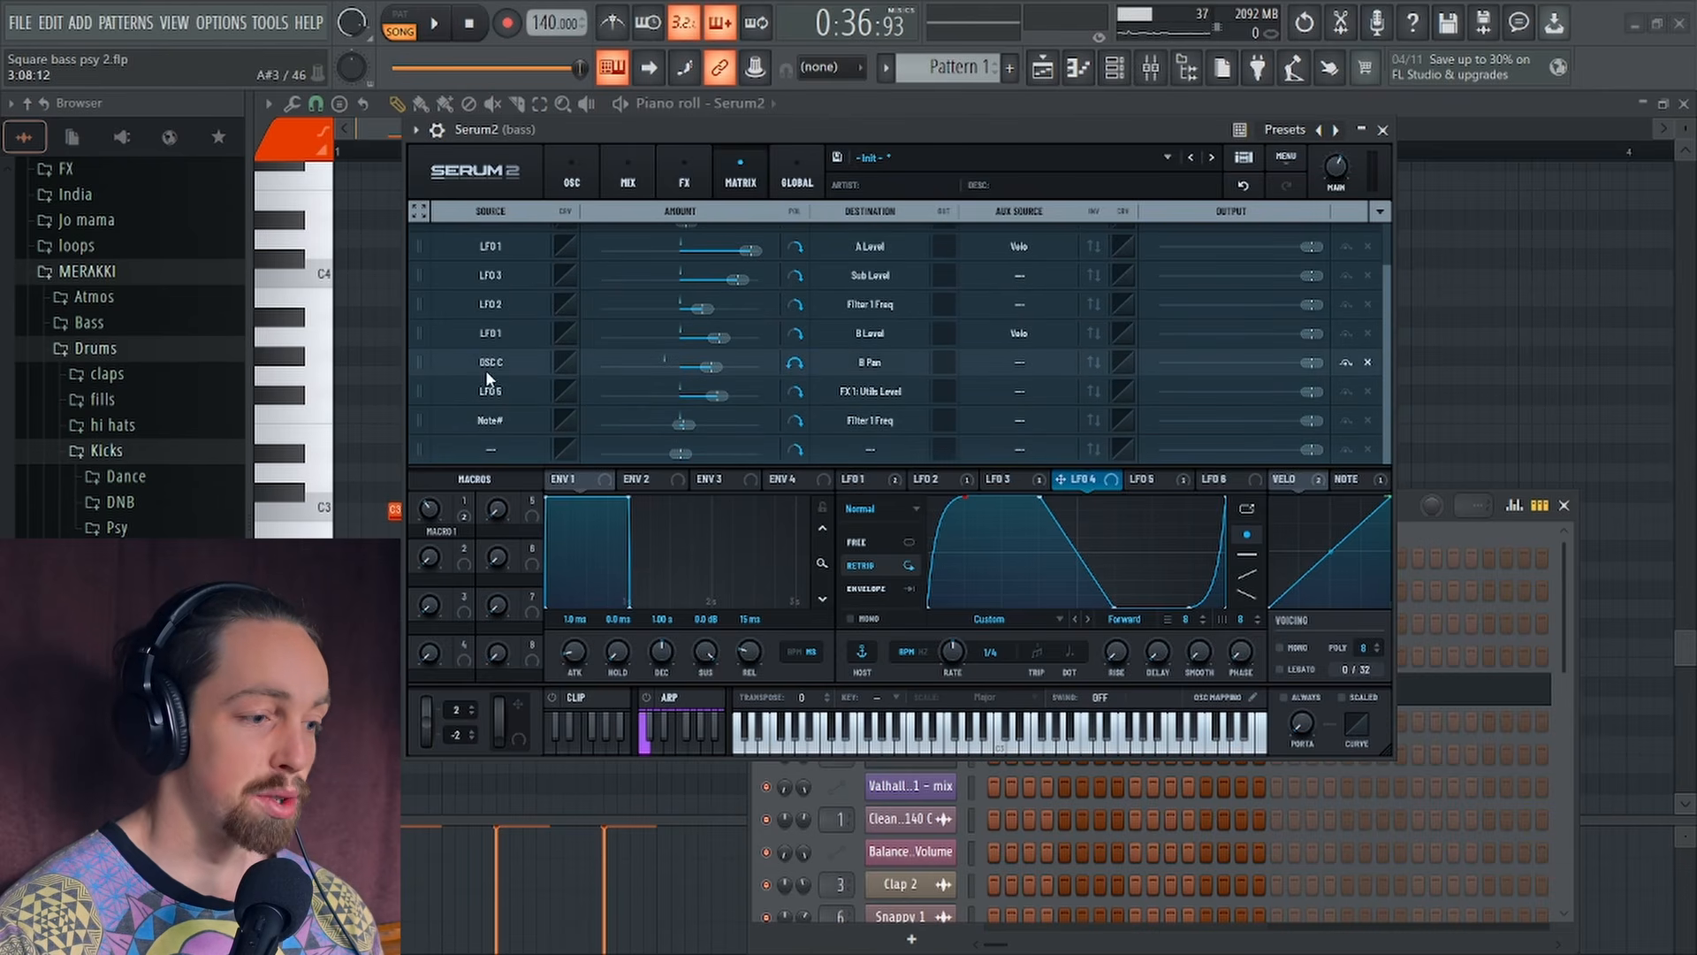
{"action": "left_click", "coordinate": [794, 364]}
{"action": "mouse_move", "coordinate": [709, 367]}
{"action": "left_mouse_down"}
{"action": "mouse_move", "coordinate": [740, 367]}
{"action": "mouse_move", "coordinate": [700, 373]}
{"action": "left_mouse_up"}
{"action": "left_click", "coordinate": [757, 133]}
{"action": "key", "text": "space"}
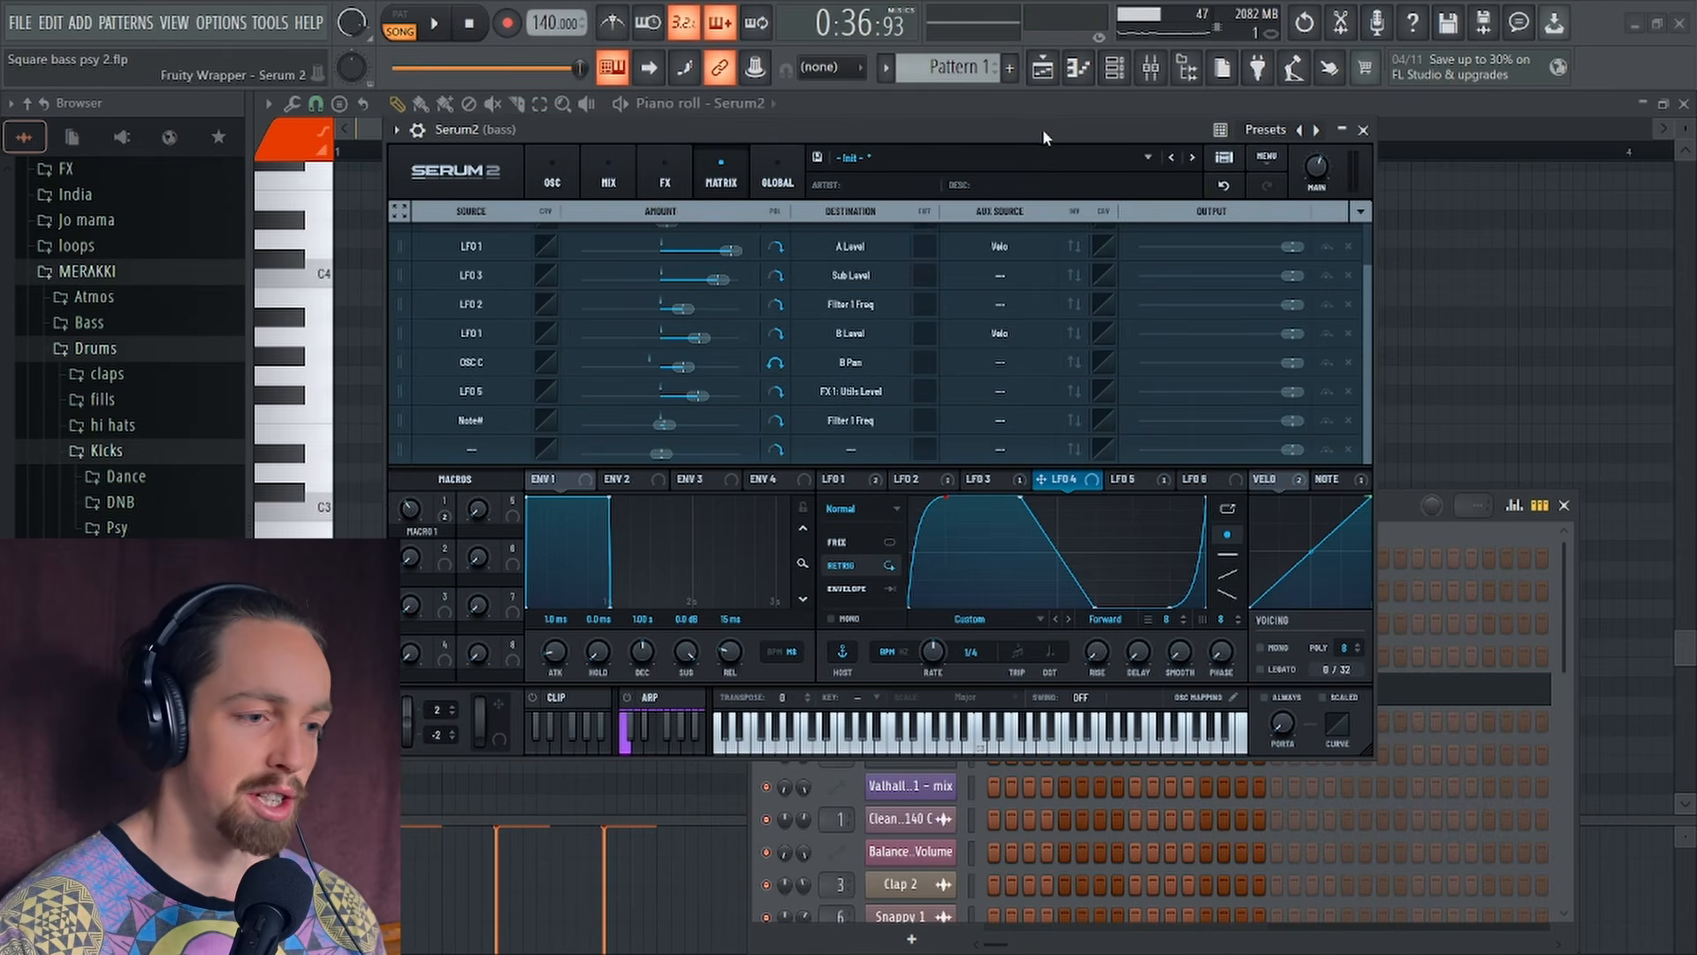
Step: Return to the oscillators, show Macro 1's assignments and set Macro 1 to 15 while auditioning the bass
{"action": "left_click_drag", "start_coordinate": [1042, 129], "coordinate": [1020, 66]}
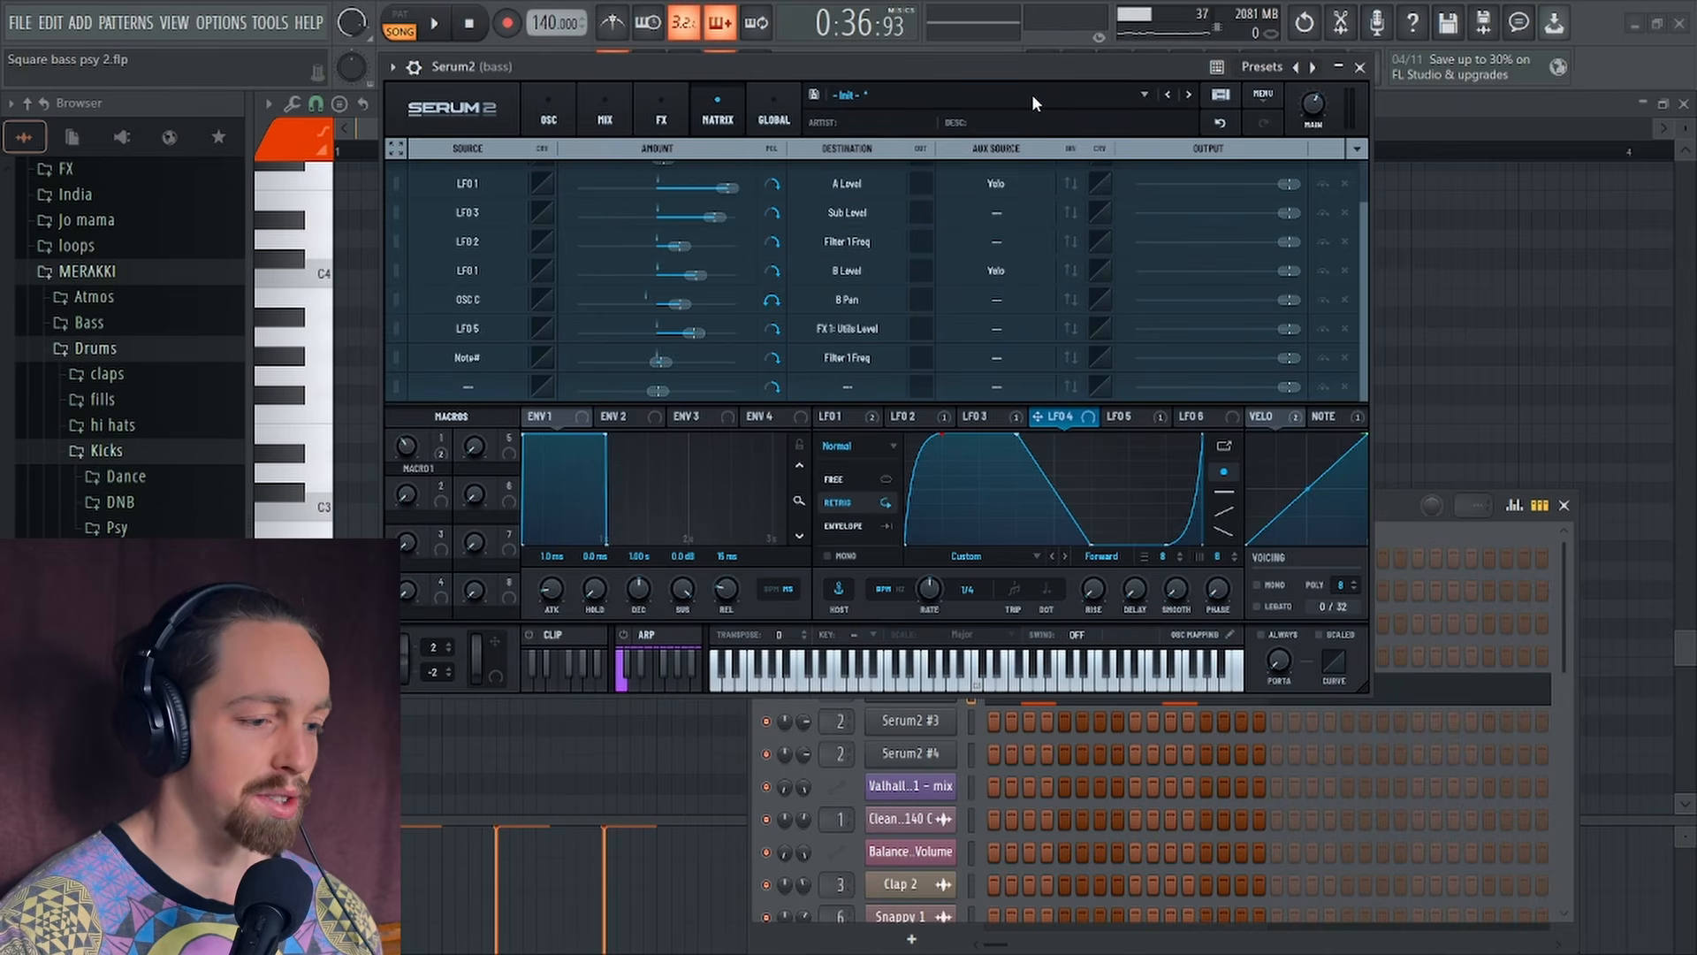
{"action": "left_click_drag", "start_coordinate": [1015, 61], "coordinate": [1032, 121]}
{"action": "left_click", "coordinate": [566, 165]}
{"action": "mouse_move", "coordinate": [684, 122]}
{"action": "left_mouse_down"}
{"action": "mouse_move", "coordinate": [699, 159]}
{"action": "mouse_move", "coordinate": [693, 105]}
{"action": "left_mouse_up"}
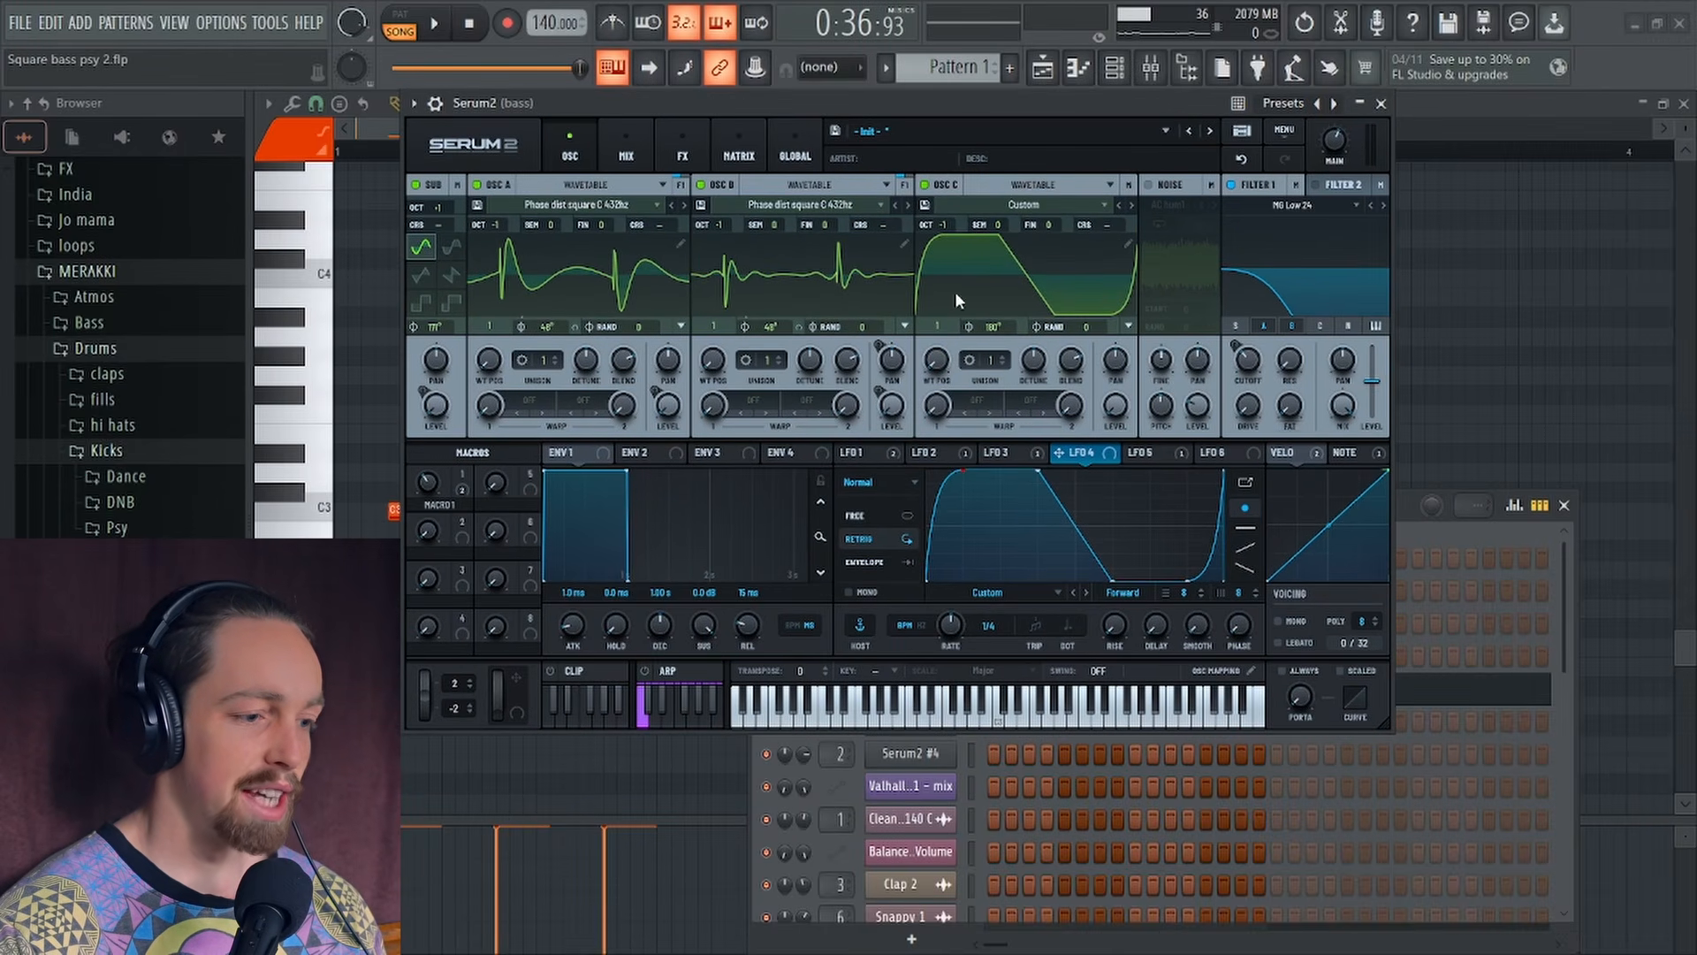
{"action": "left_click", "coordinate": [463, 487]}
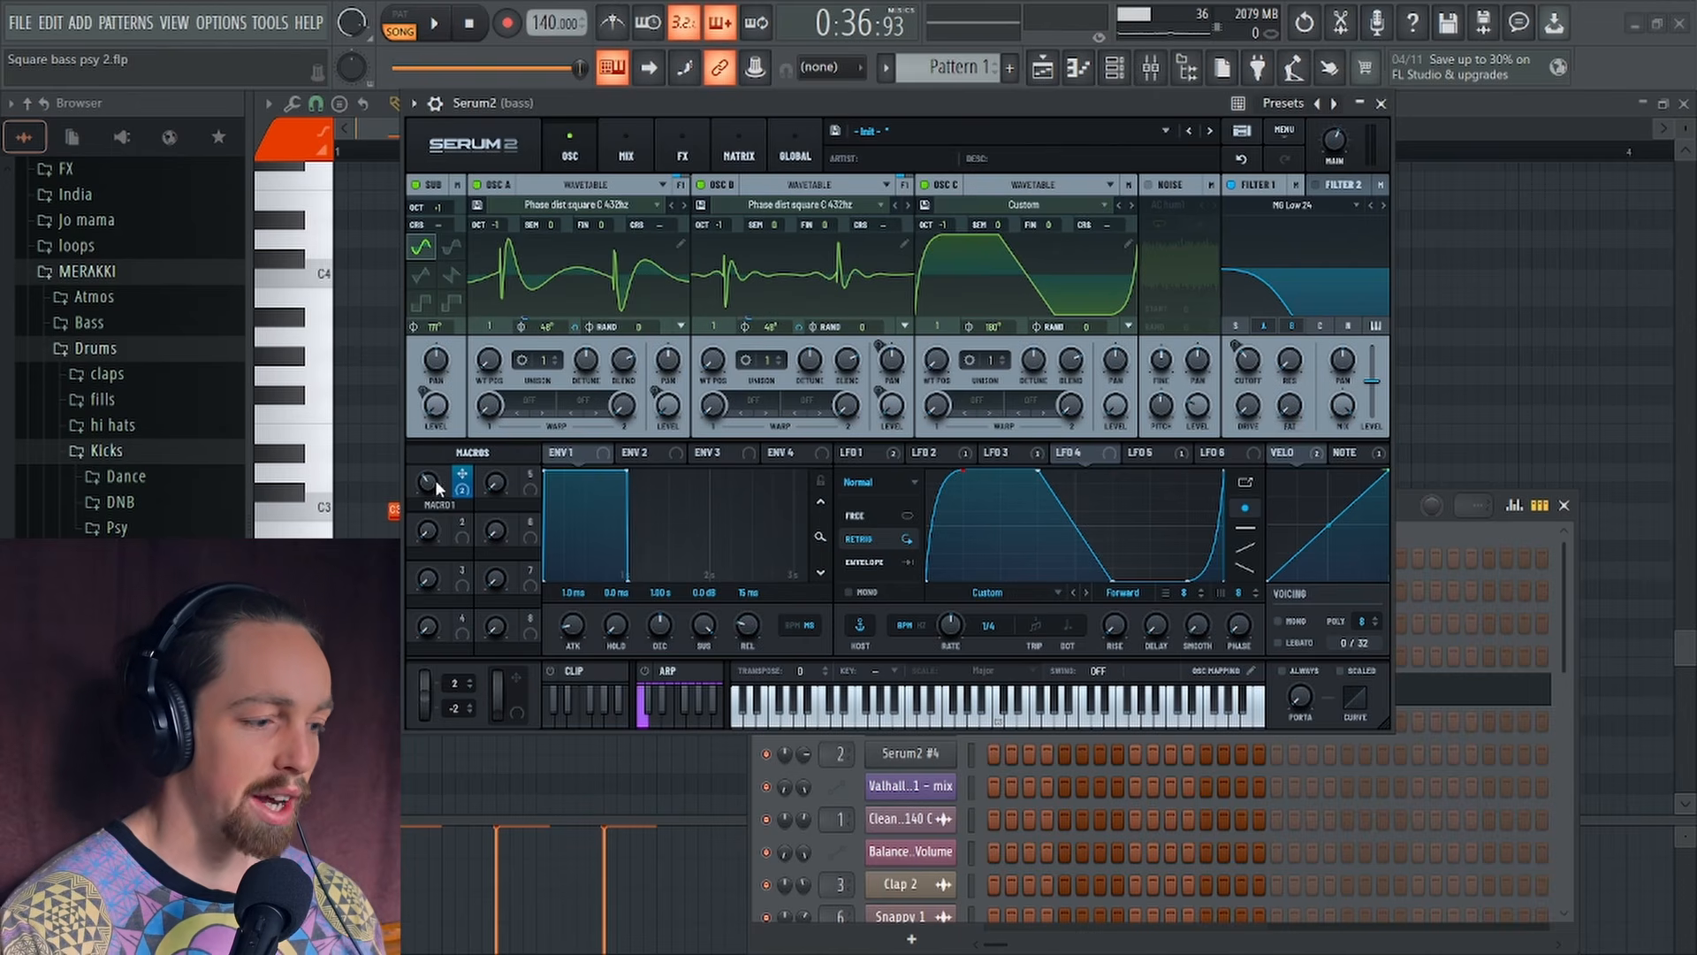
{"action": "mouse_move", "coordinate": [429, 488]}
{"action": "left_mouse_down"}
{"action": "mouse_move", "coordinate": [431, 445]}
{"action": "mouse_move", "coordinate": [426, 527]}
{"action": "mouse_move", "coordinate": [426, 491]}
{"action": "mouse_move", "coordinate": [431, 503]}
{"action": "left_mouse_up"}
{"action": "key", "text": "space"}
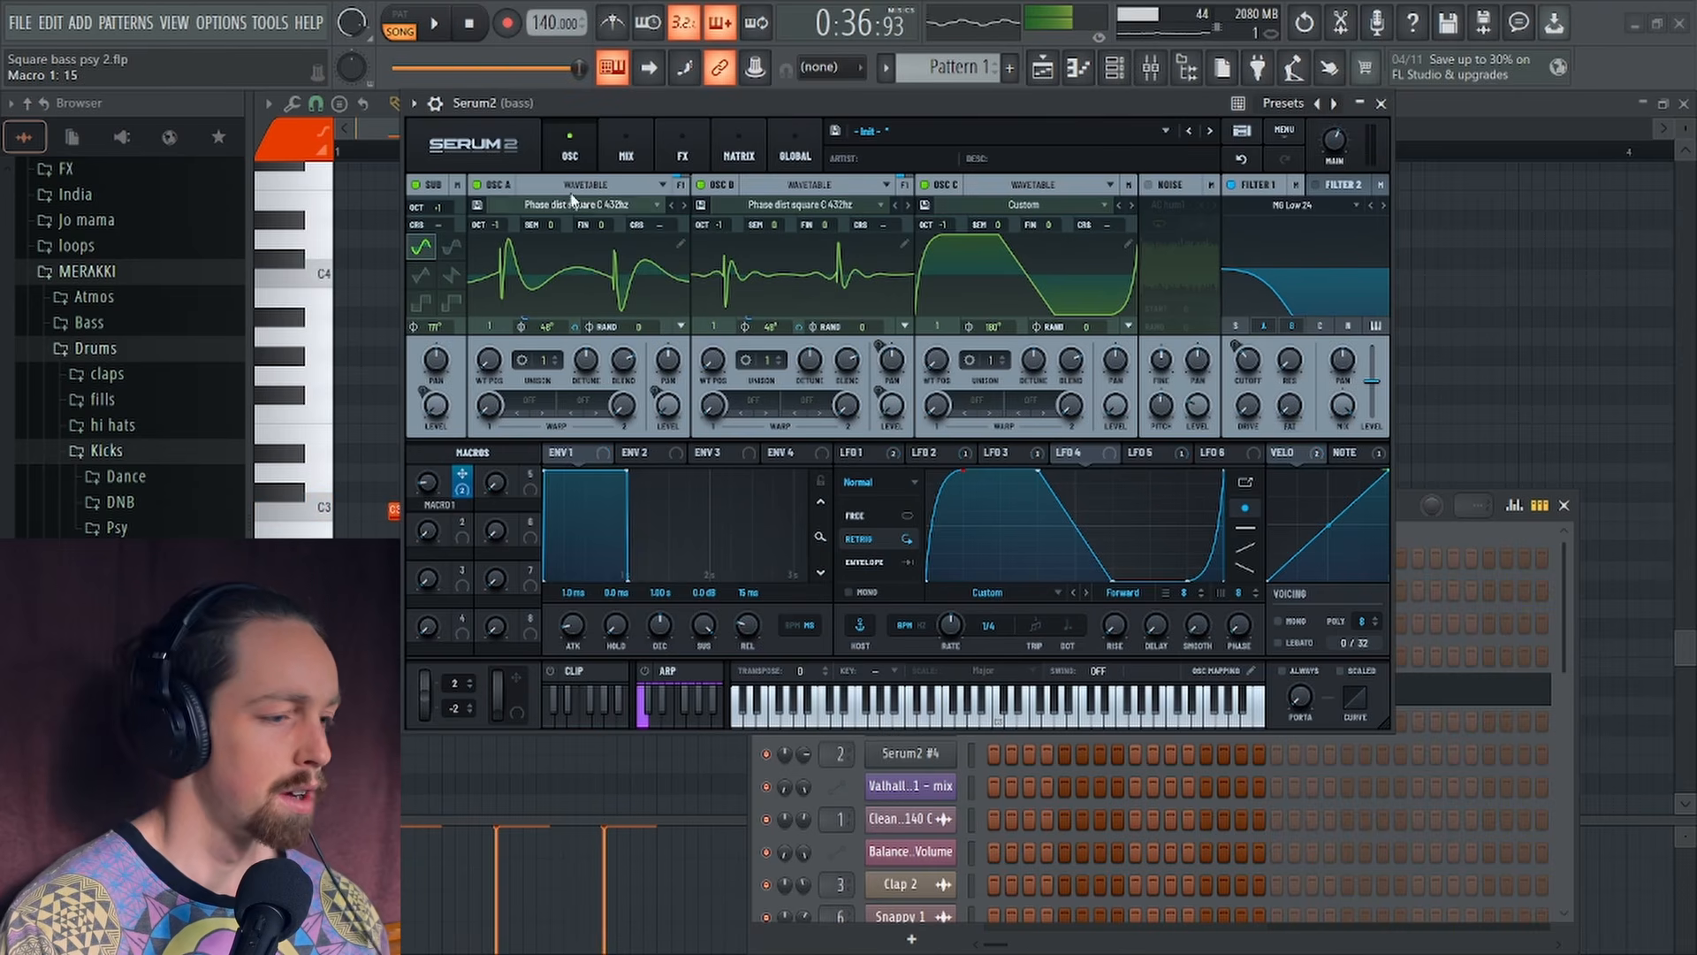
Step: Close the Serum2 patch and its piano roll to return to the playlist arrangement
{"action": "left_click_drag", "start_coordinate": [671, 102], "coordinate": [636, 76]}
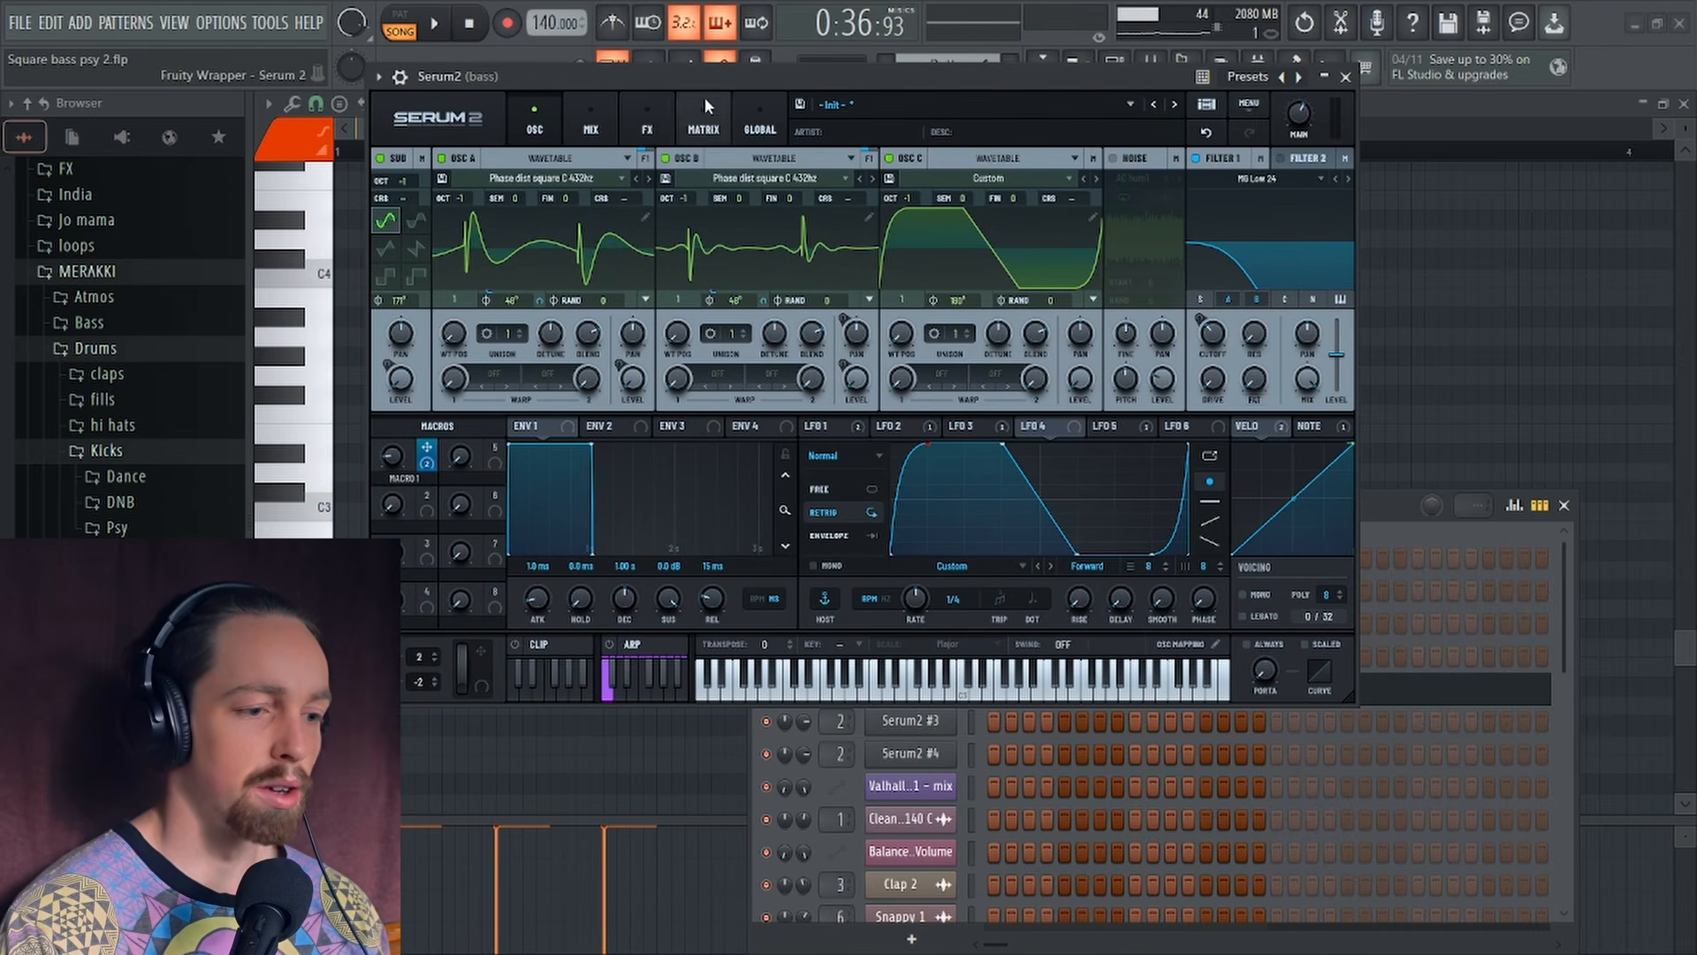
{"action": "left_click", "coordinate": [1347, 77]}
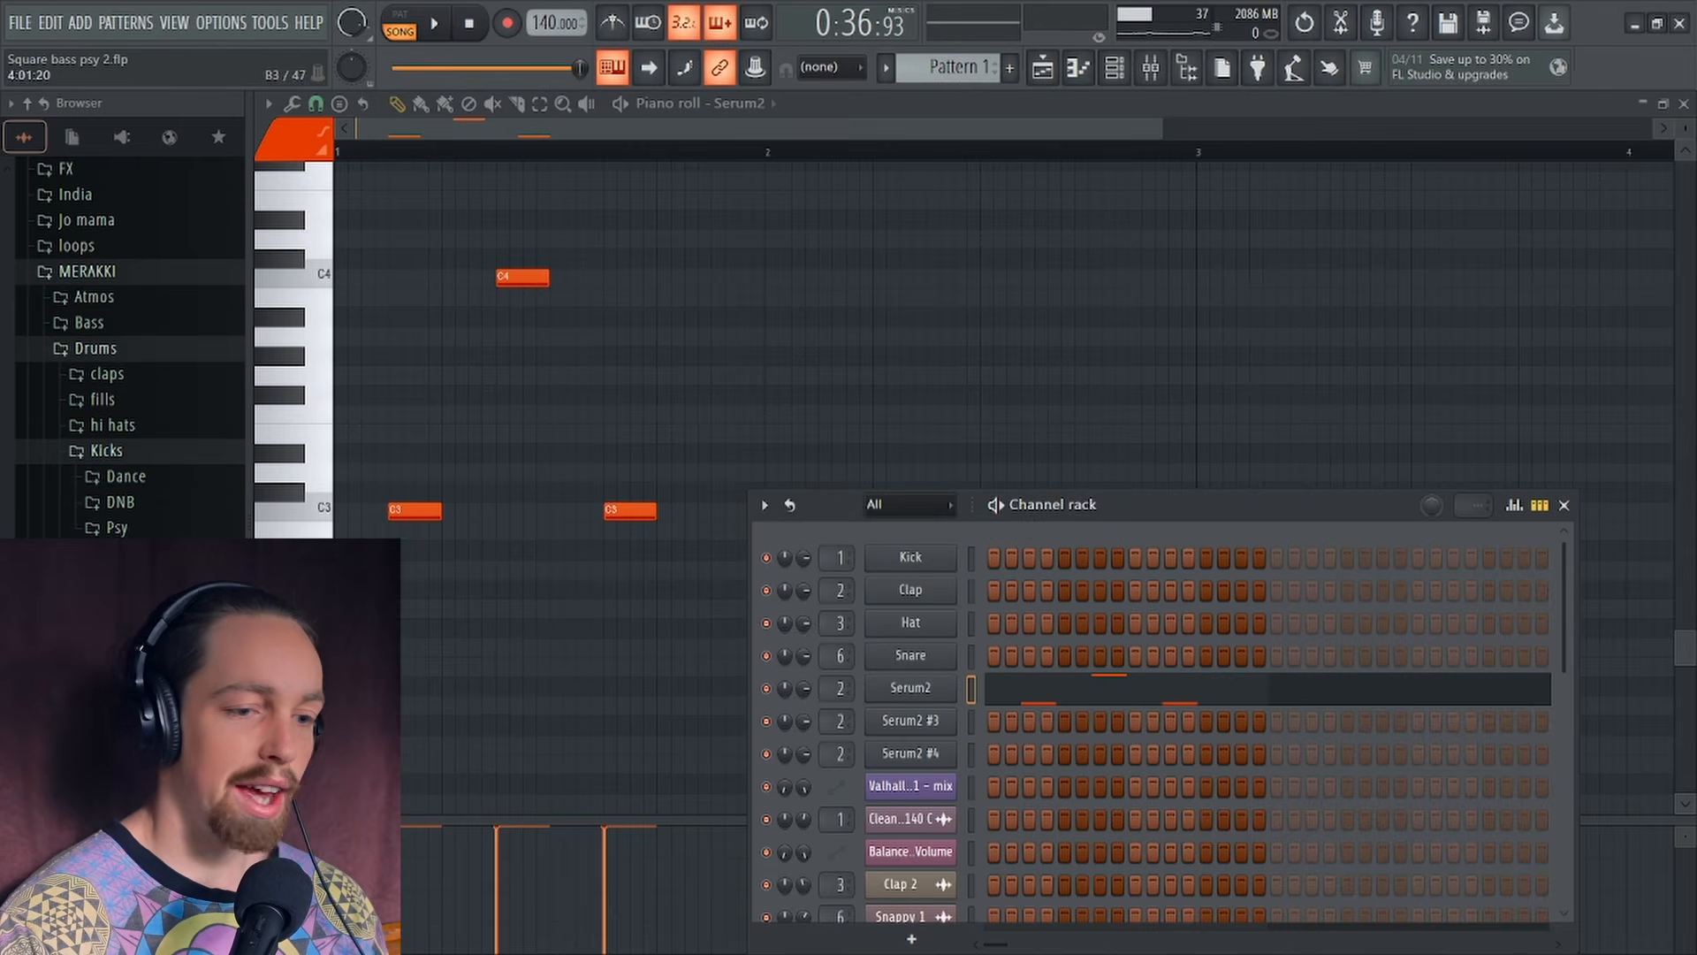
{"action": "left_click", "coordinate": [1682, 105]}
{"action": "scroll", "coordinate": [1016, 352], "scroll_direction": "up", "scroll_amount": 4}
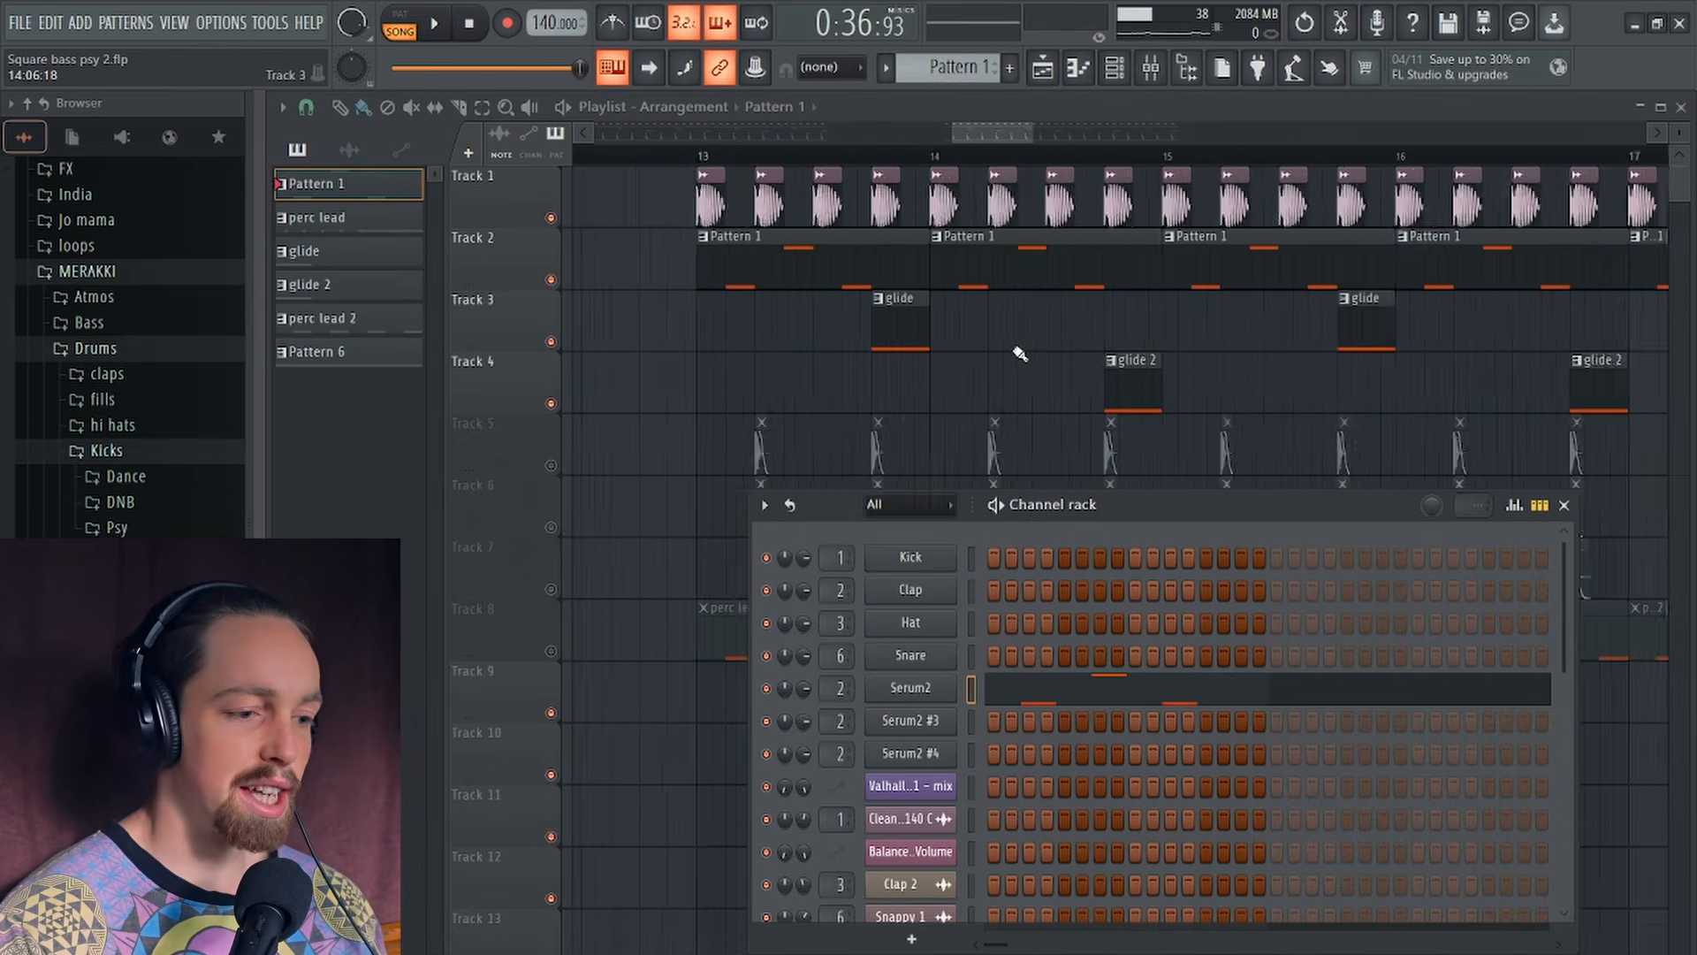
Step: Open the Serum2 #3 channel's patch and show the curve and targets of its LFO 1
{"action": "left_click", "coordinate": [918, 720]}
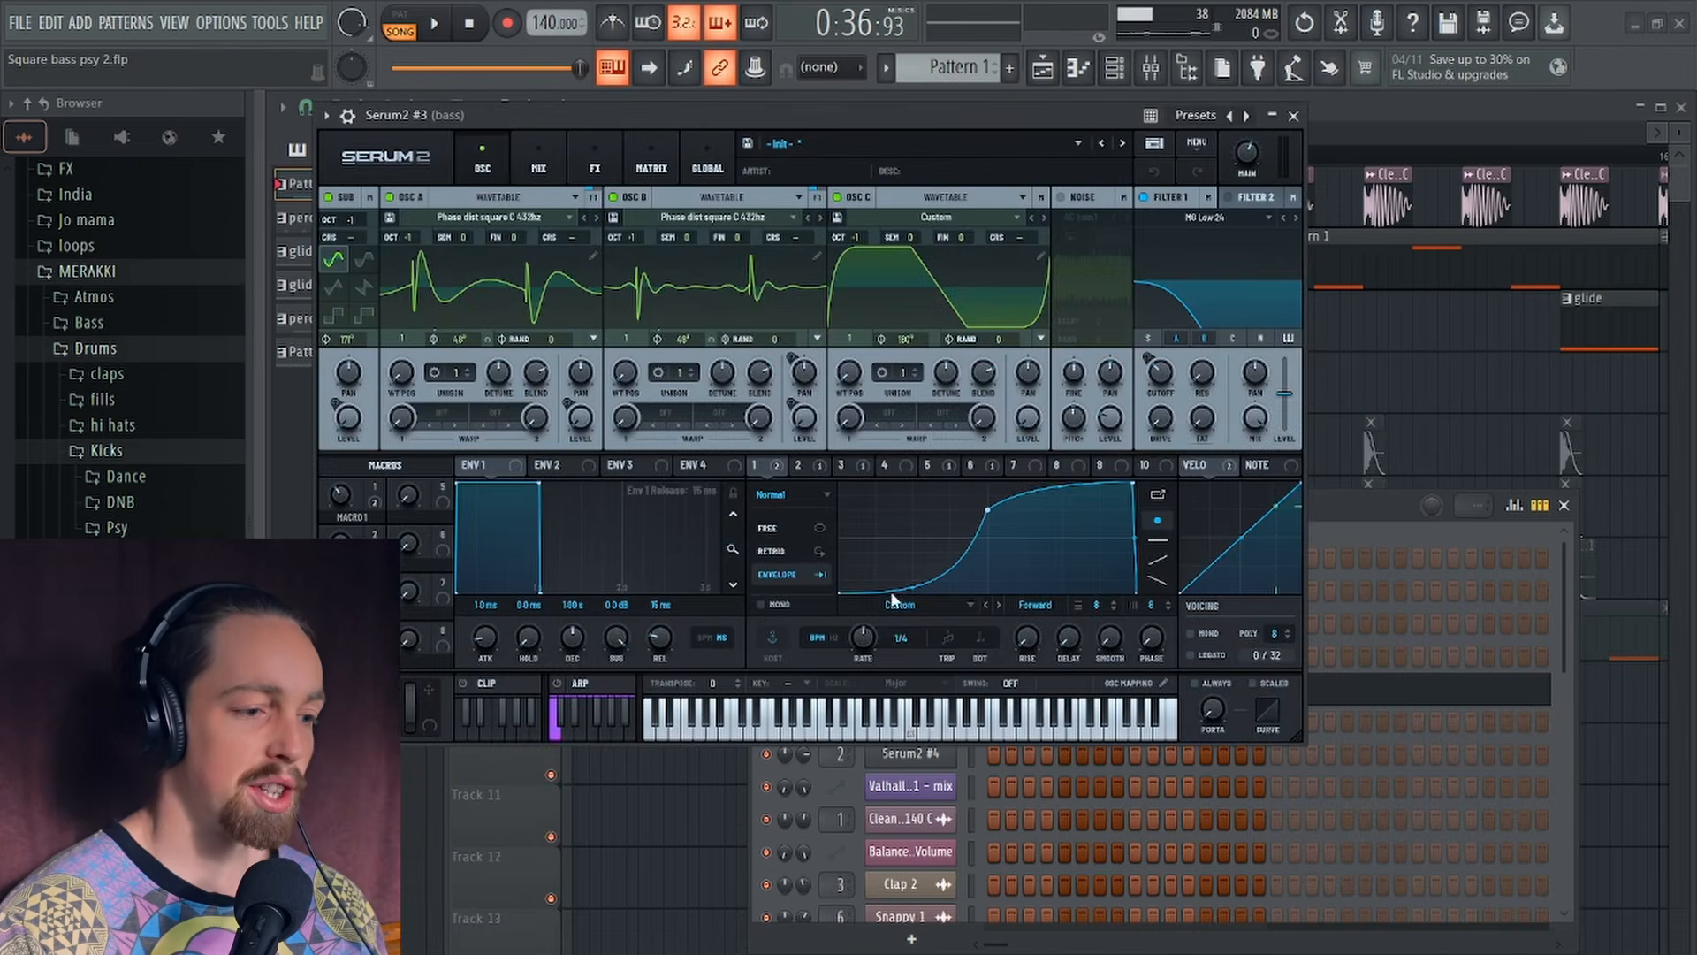
{"action": "left_click_drag", "start_coordinate": [823, 124], "coordinate": [982, 78]}
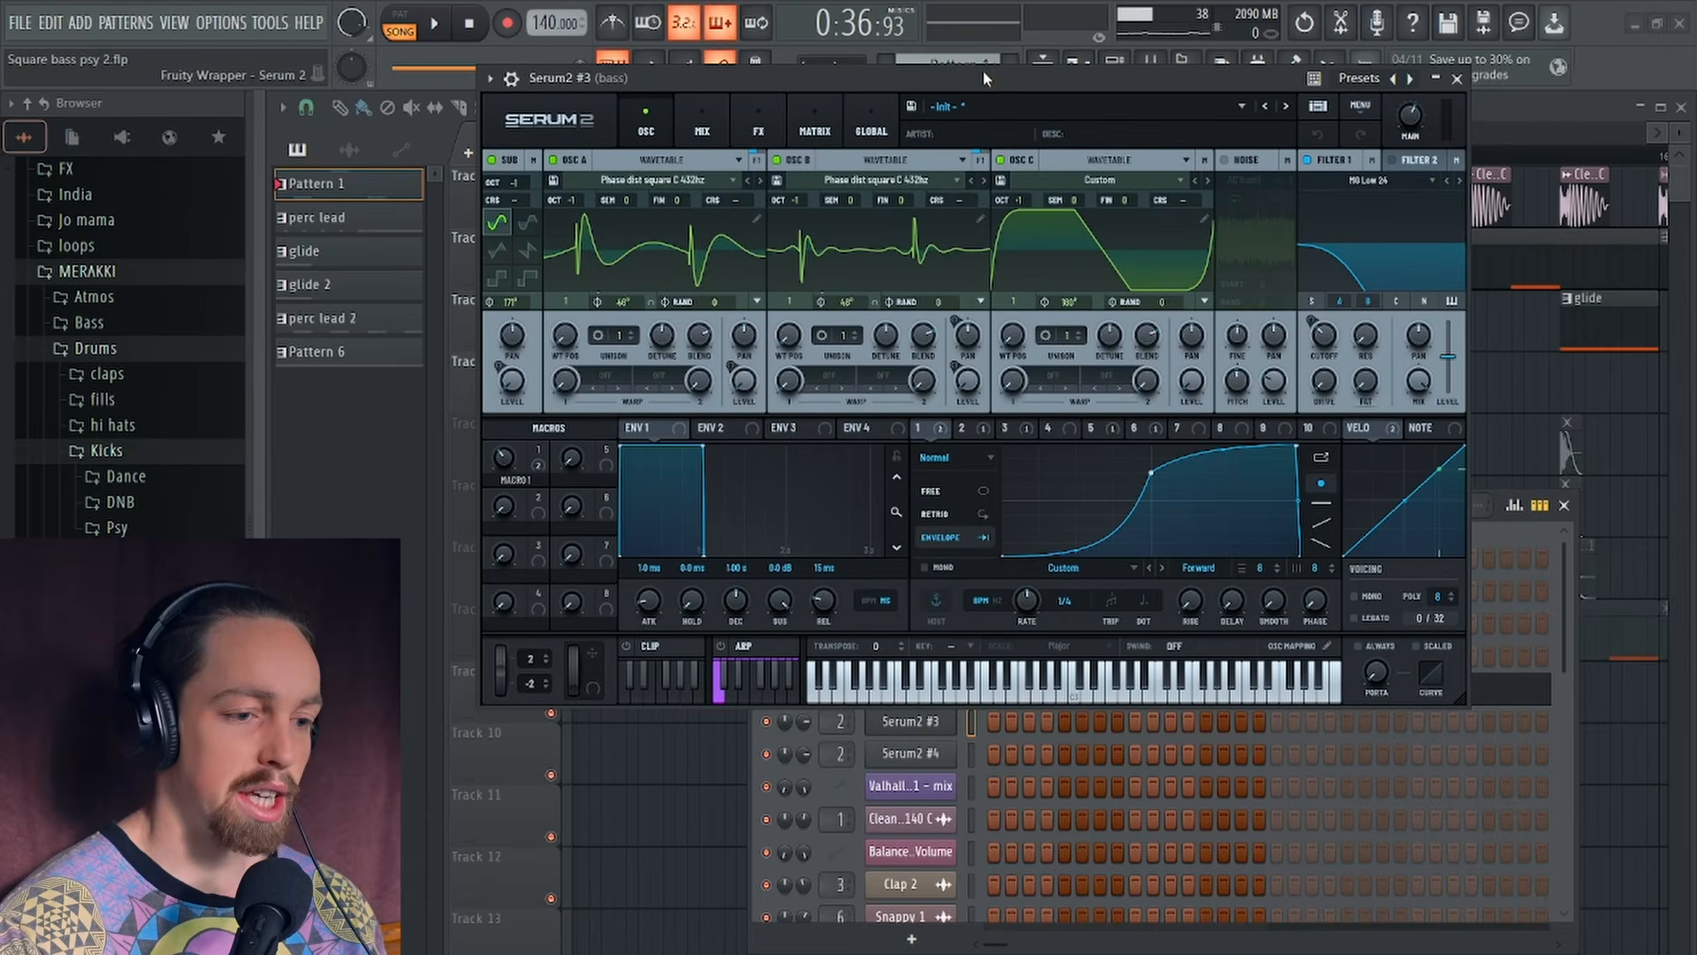
{"action": "left_click", "coordinate": [929, 436]}
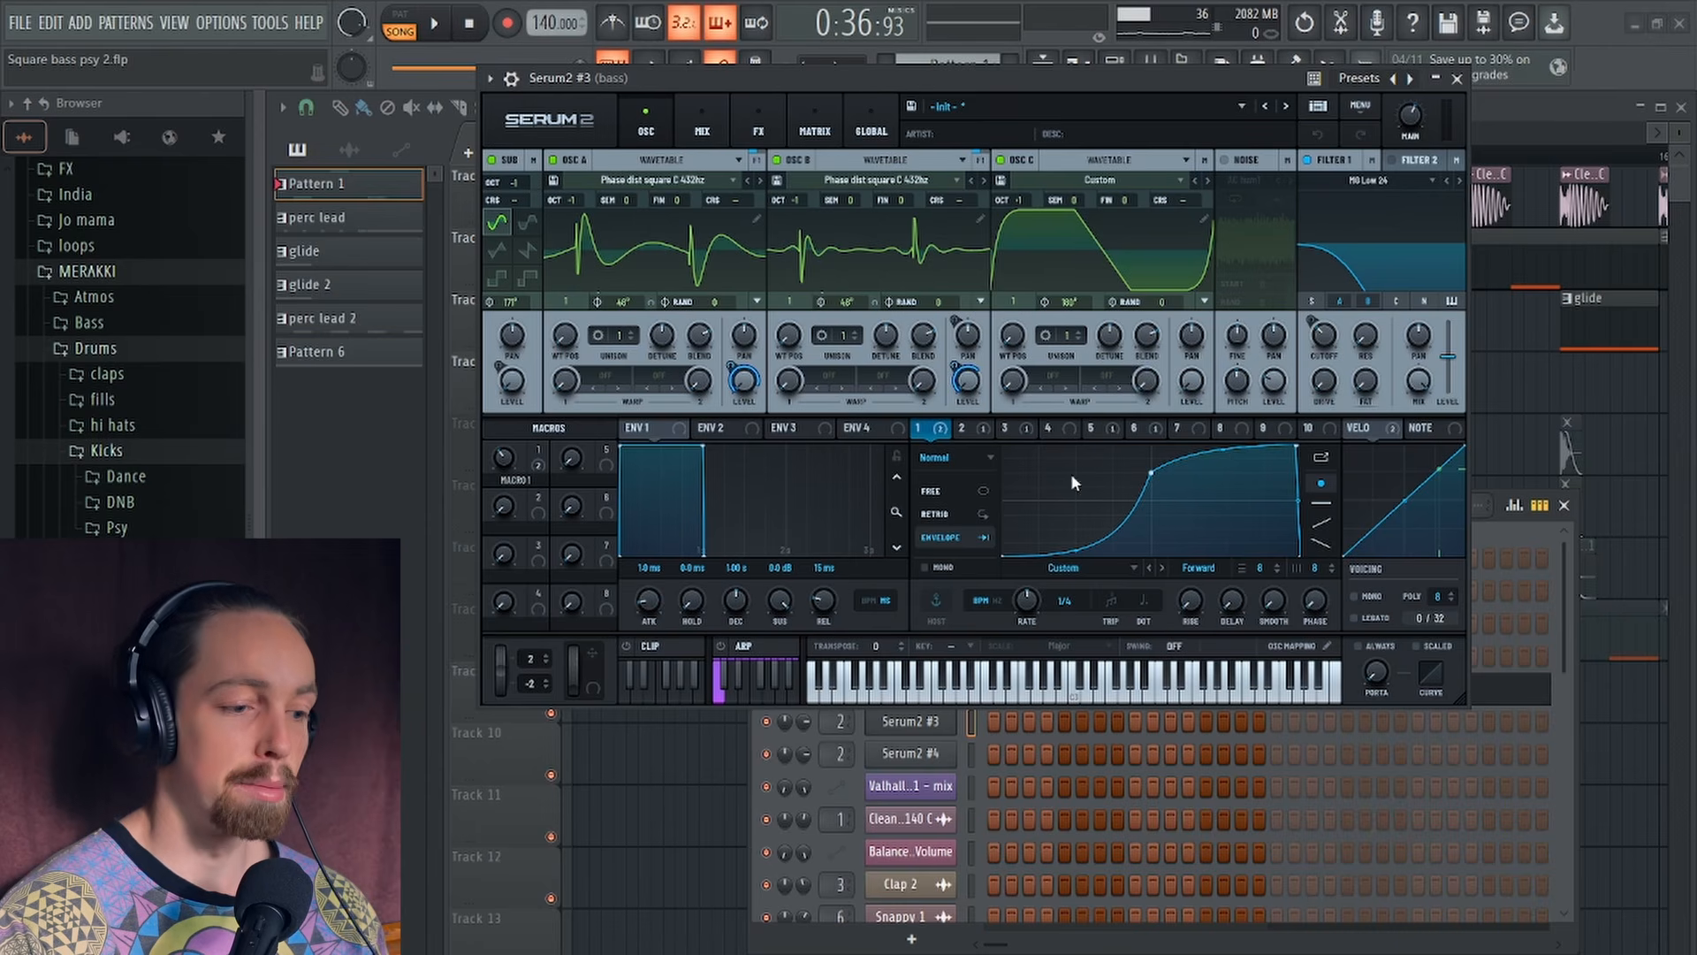
Step: Show the curves and targets of LFO 2, LFO 3 and LFO 1 in the Serum2 #3 patch
{"action": "left_click", "coordinate": [972, 429]}
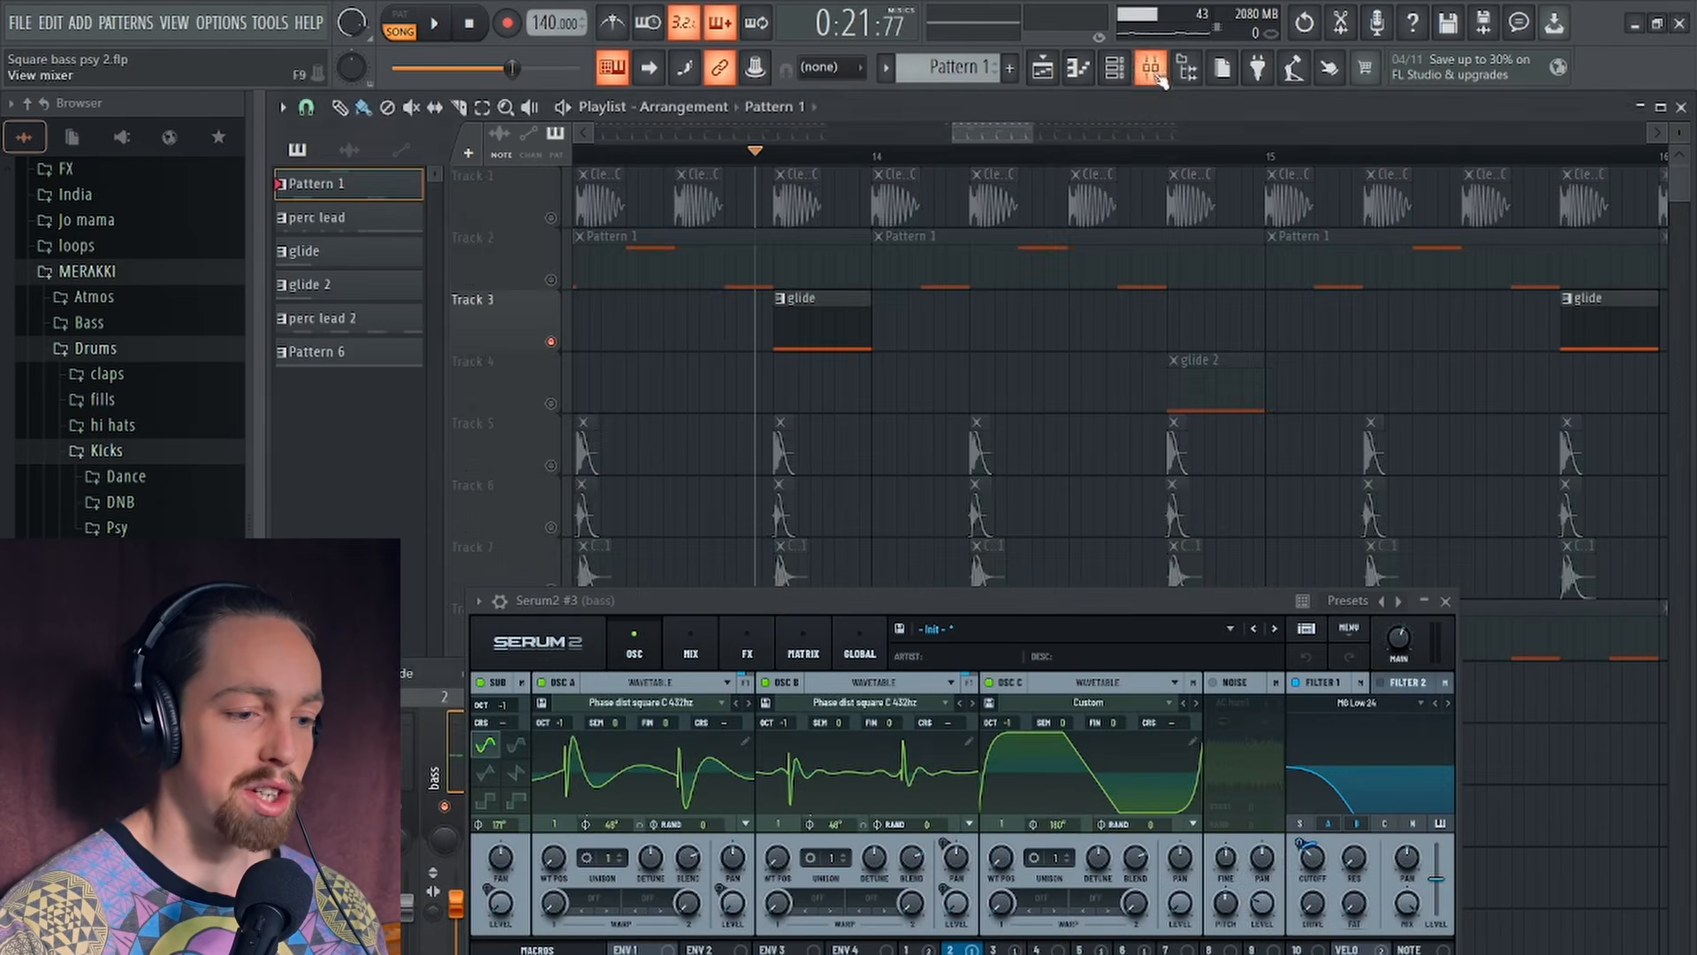
{"action": "left_click_drag", "start_coordinate": [1057, 599], "coordinate": [1057, 129]}
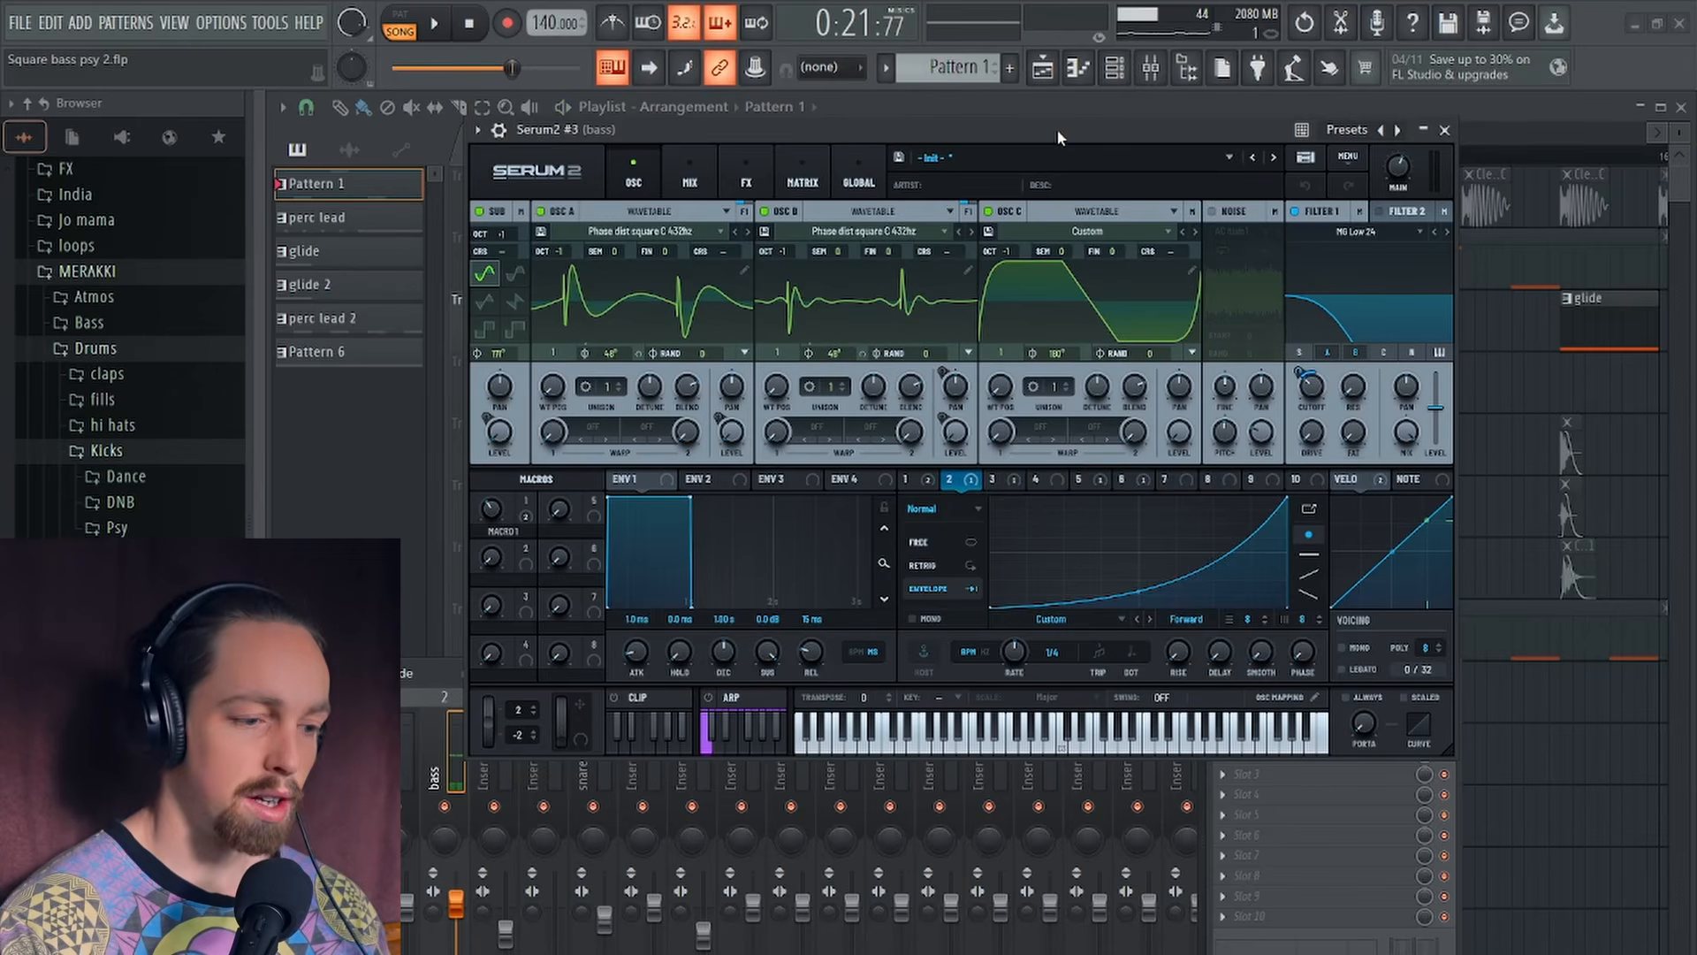
{"action": "left_click", "coordinate": [992, 481]}
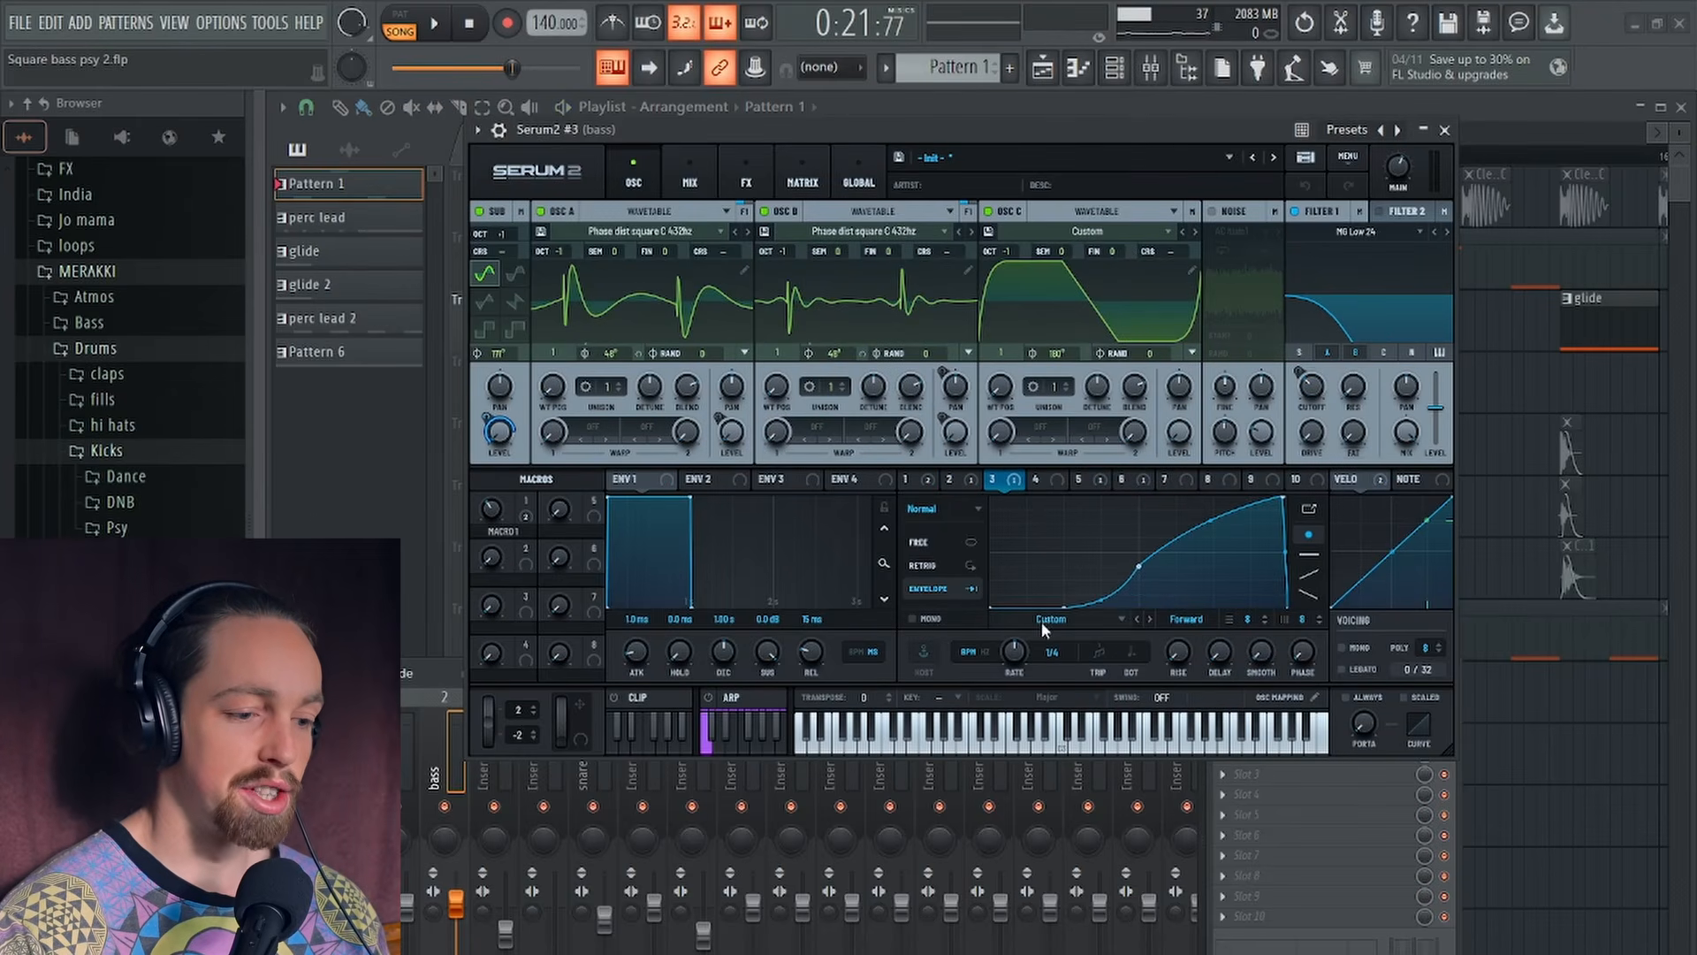
{"action": "left_click", "coordinate": [921, 483]}
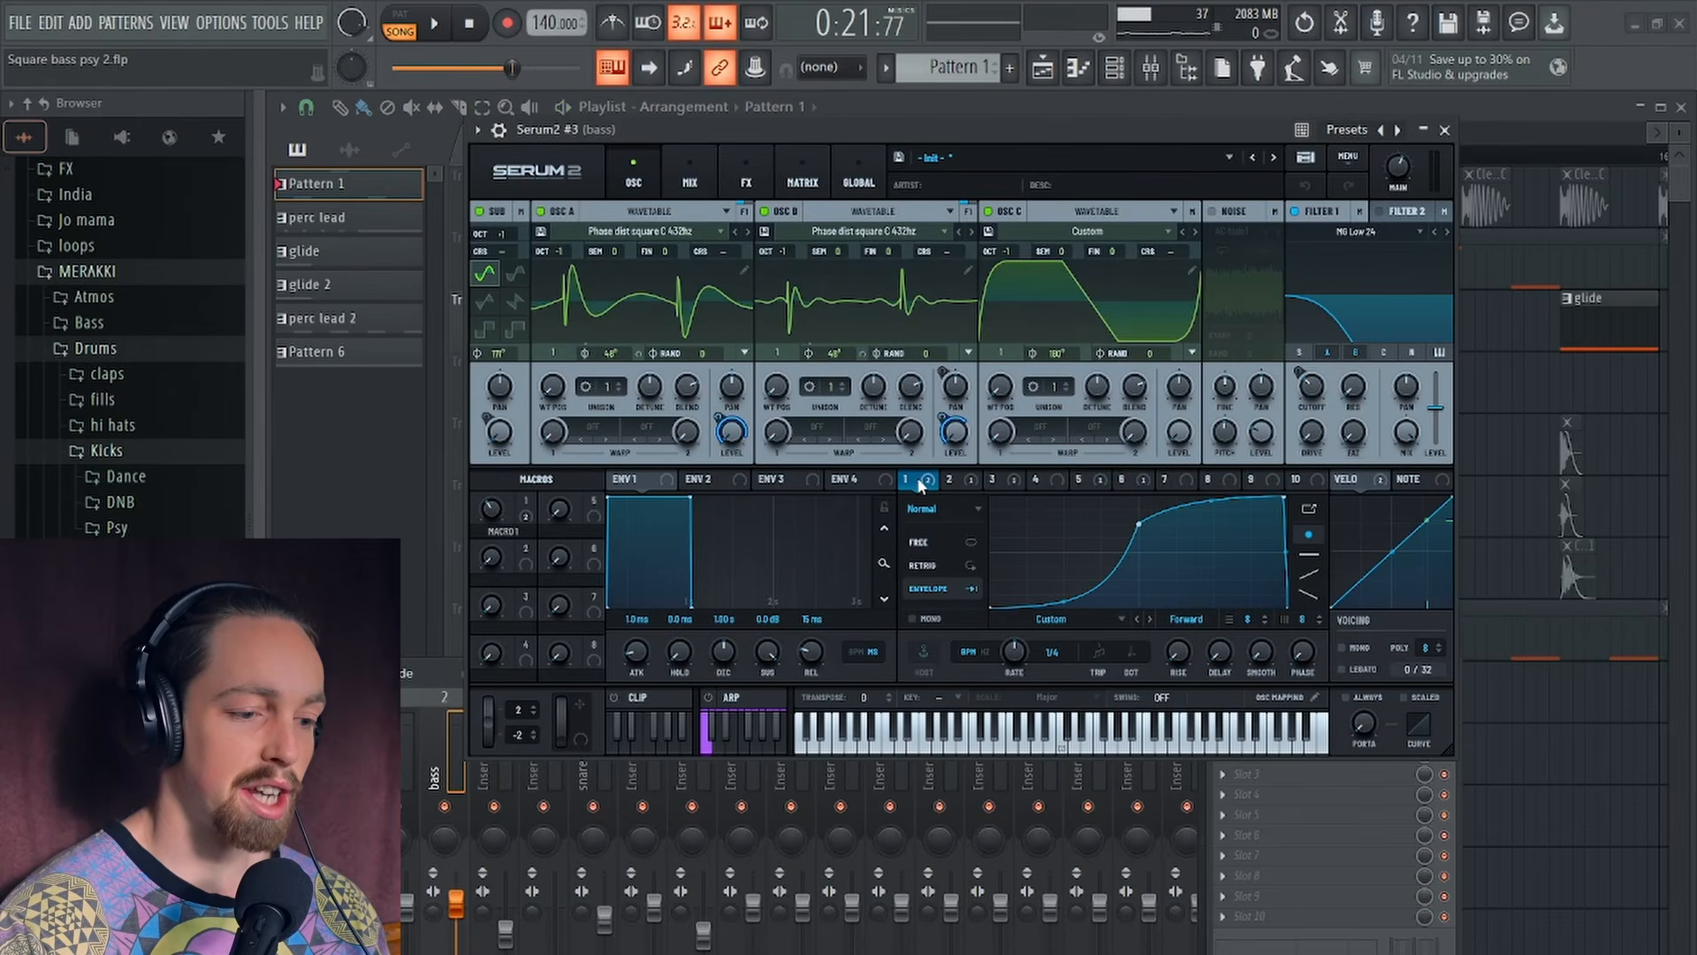
{"action": "left_click", "coordinate": [995, 479]}
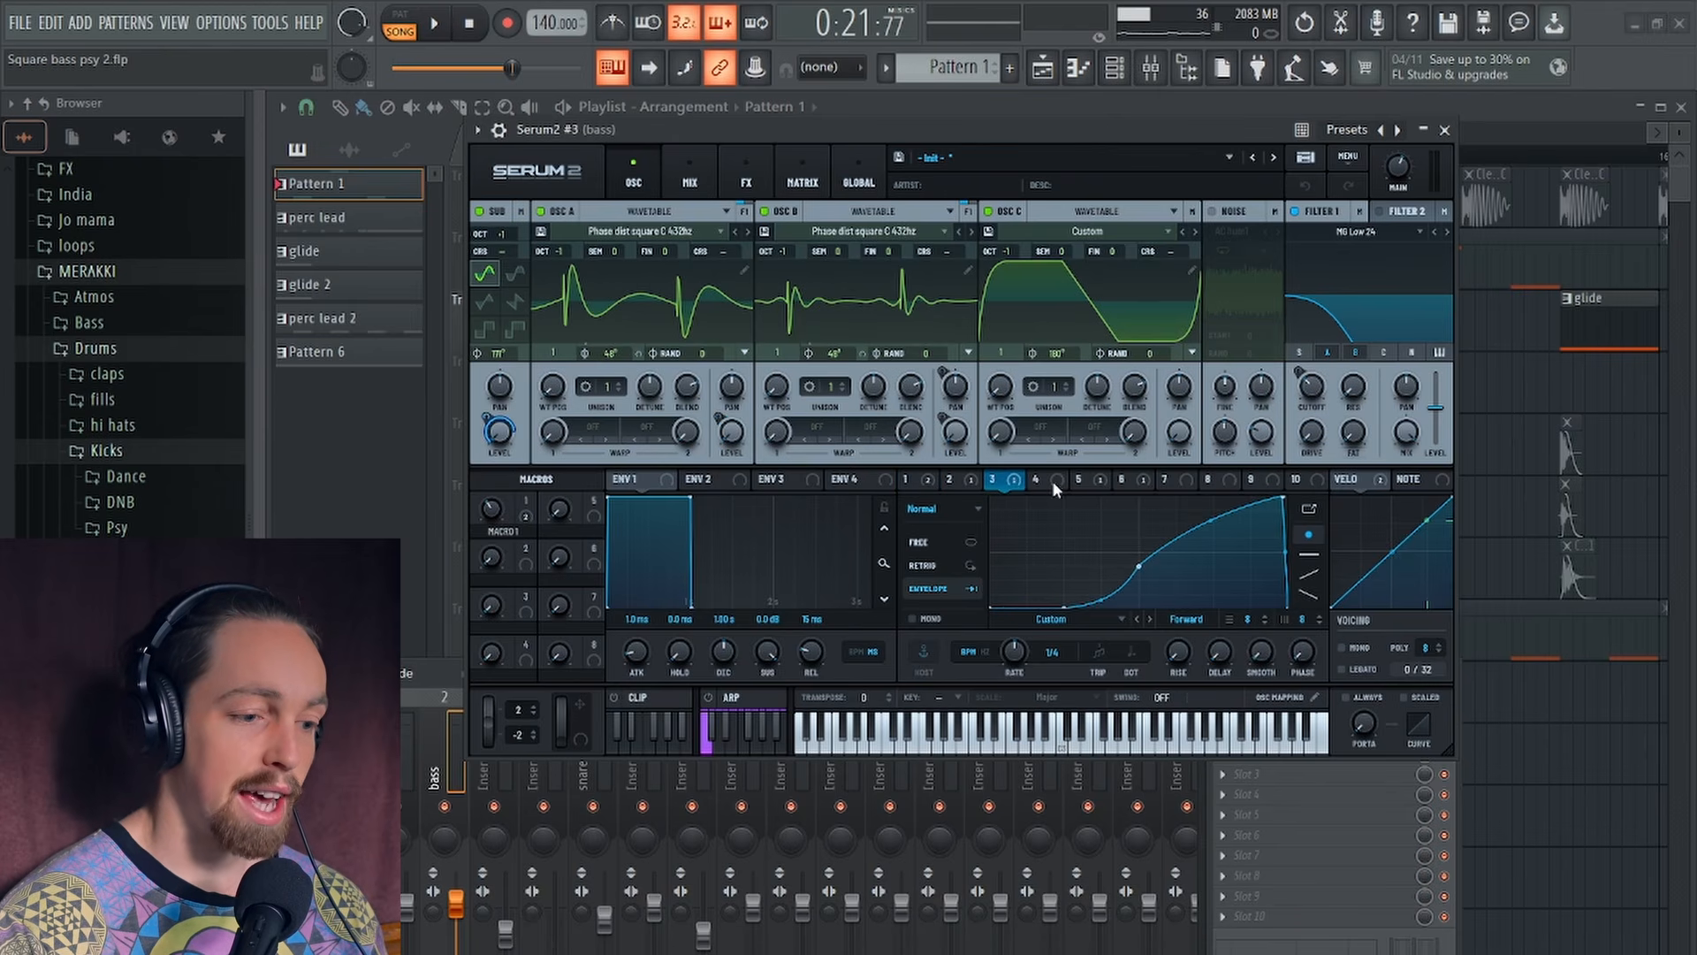
Step: Show LFO 6's falling curve and its assignment to Main Tuning in the modulation matrix
{"action": "left_click", "coordinate": [1121, 480]}
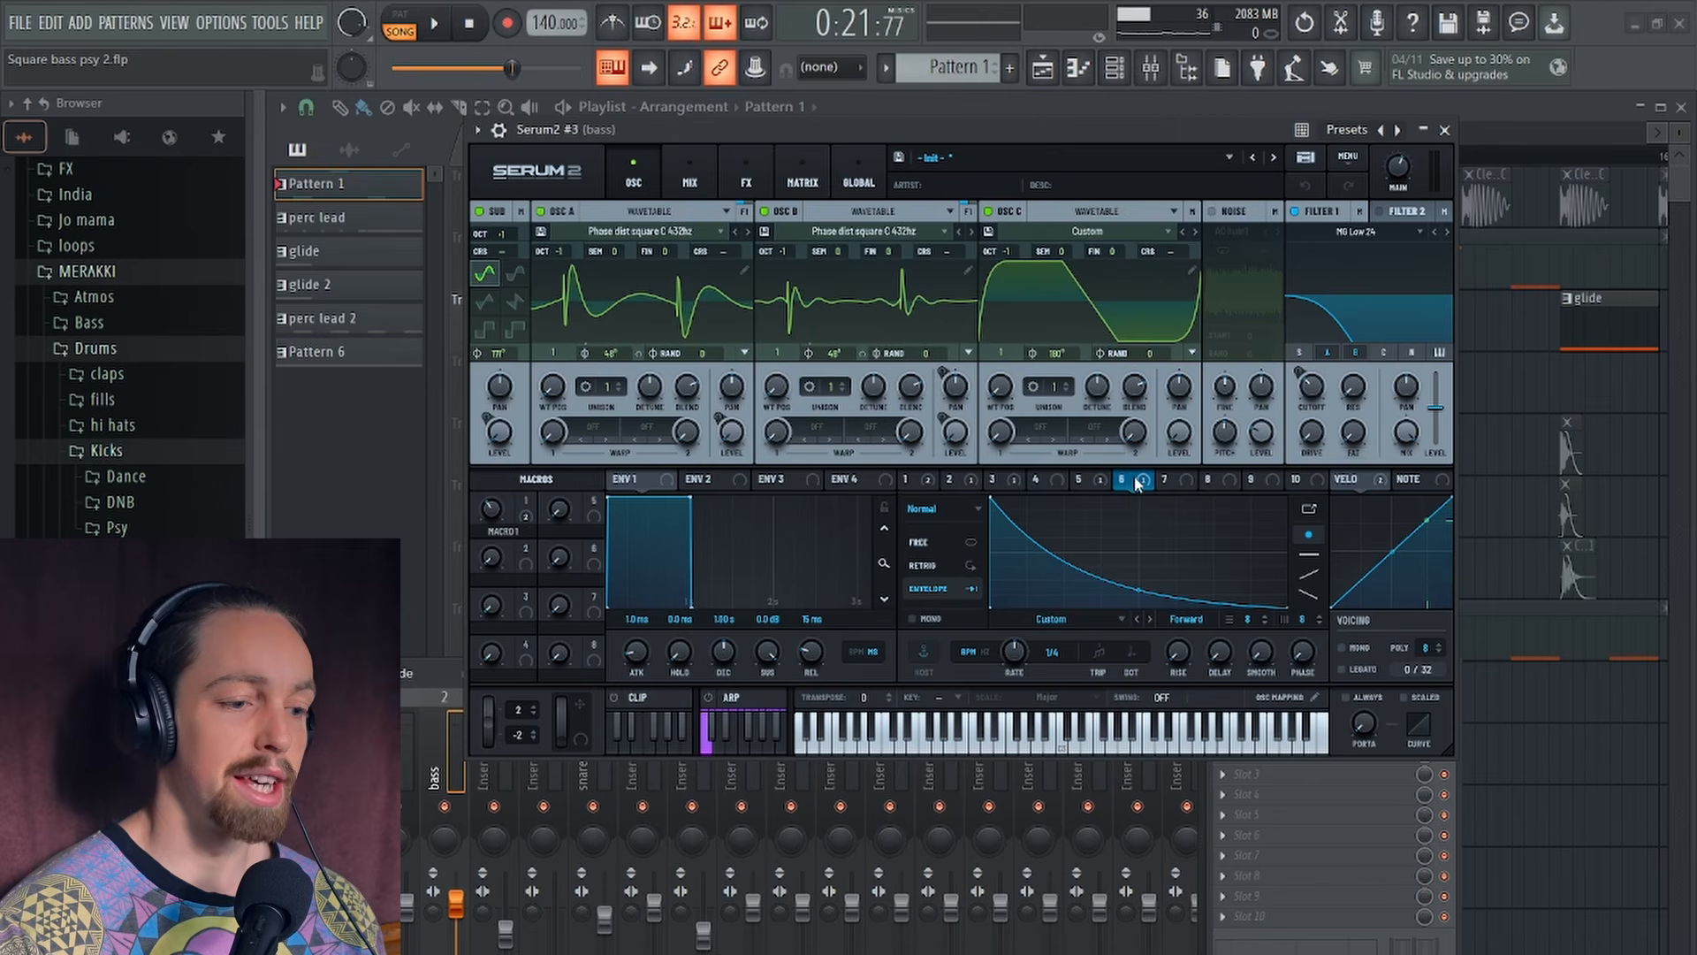
{"action": "left_click", "coordinate": [803, 177]}
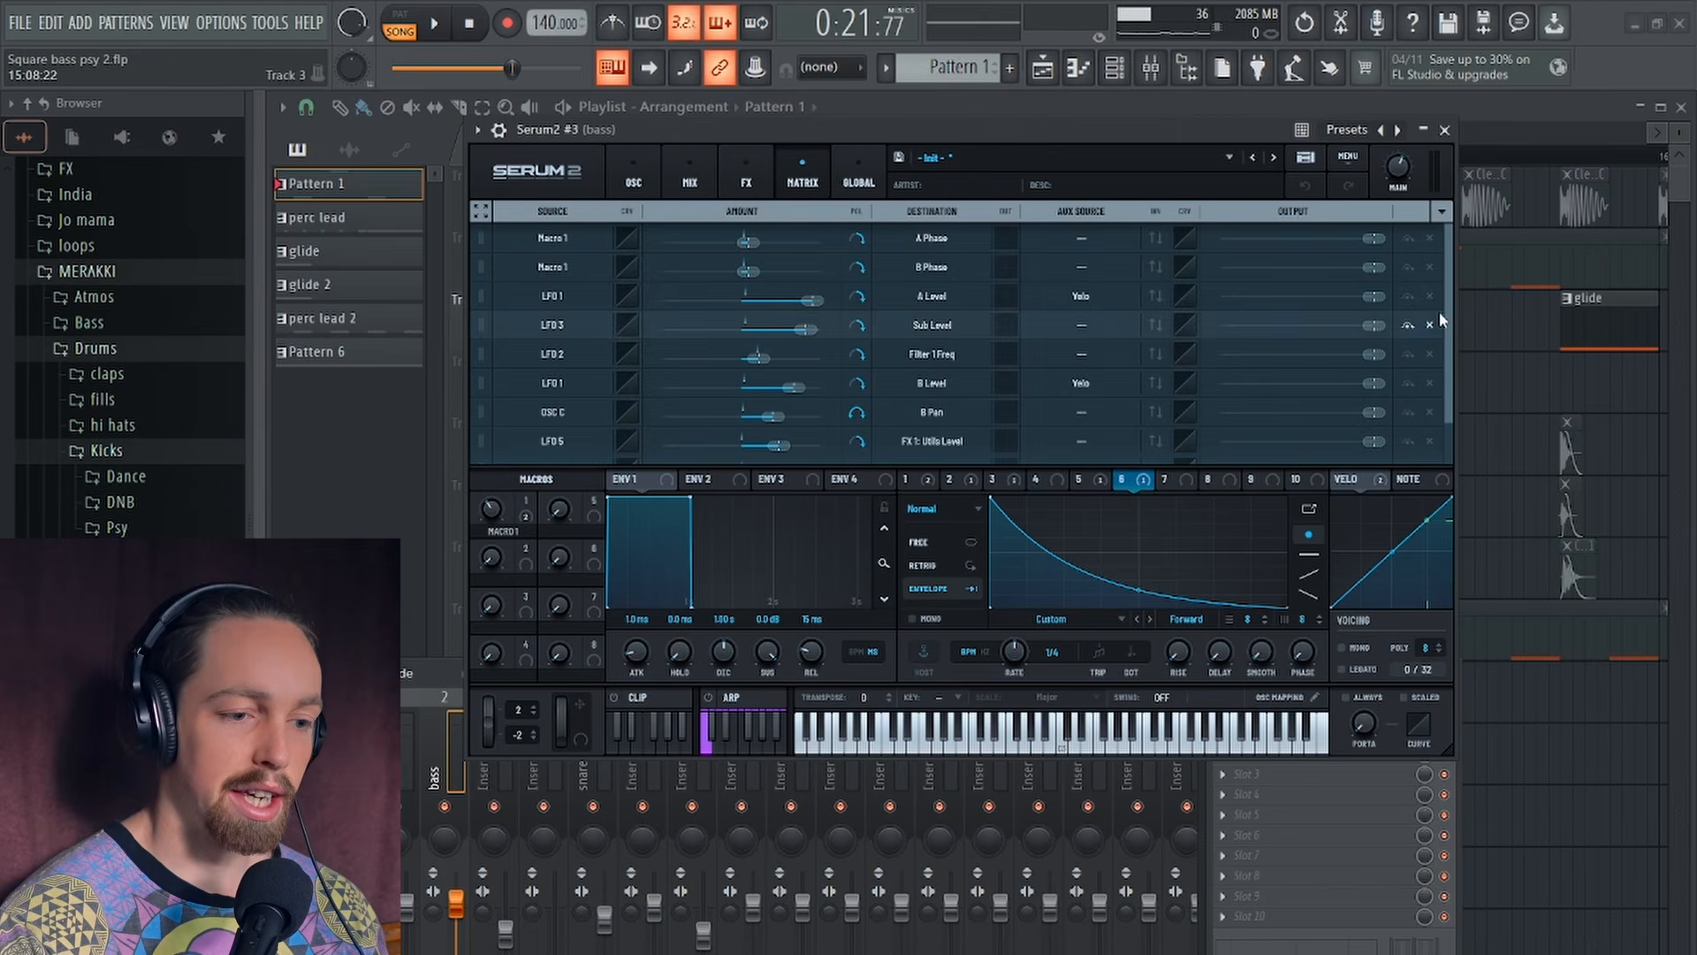
{"action": "left_click_drag", "start_coordinate": [1443, 407], "coordinate": [1450, 532]}
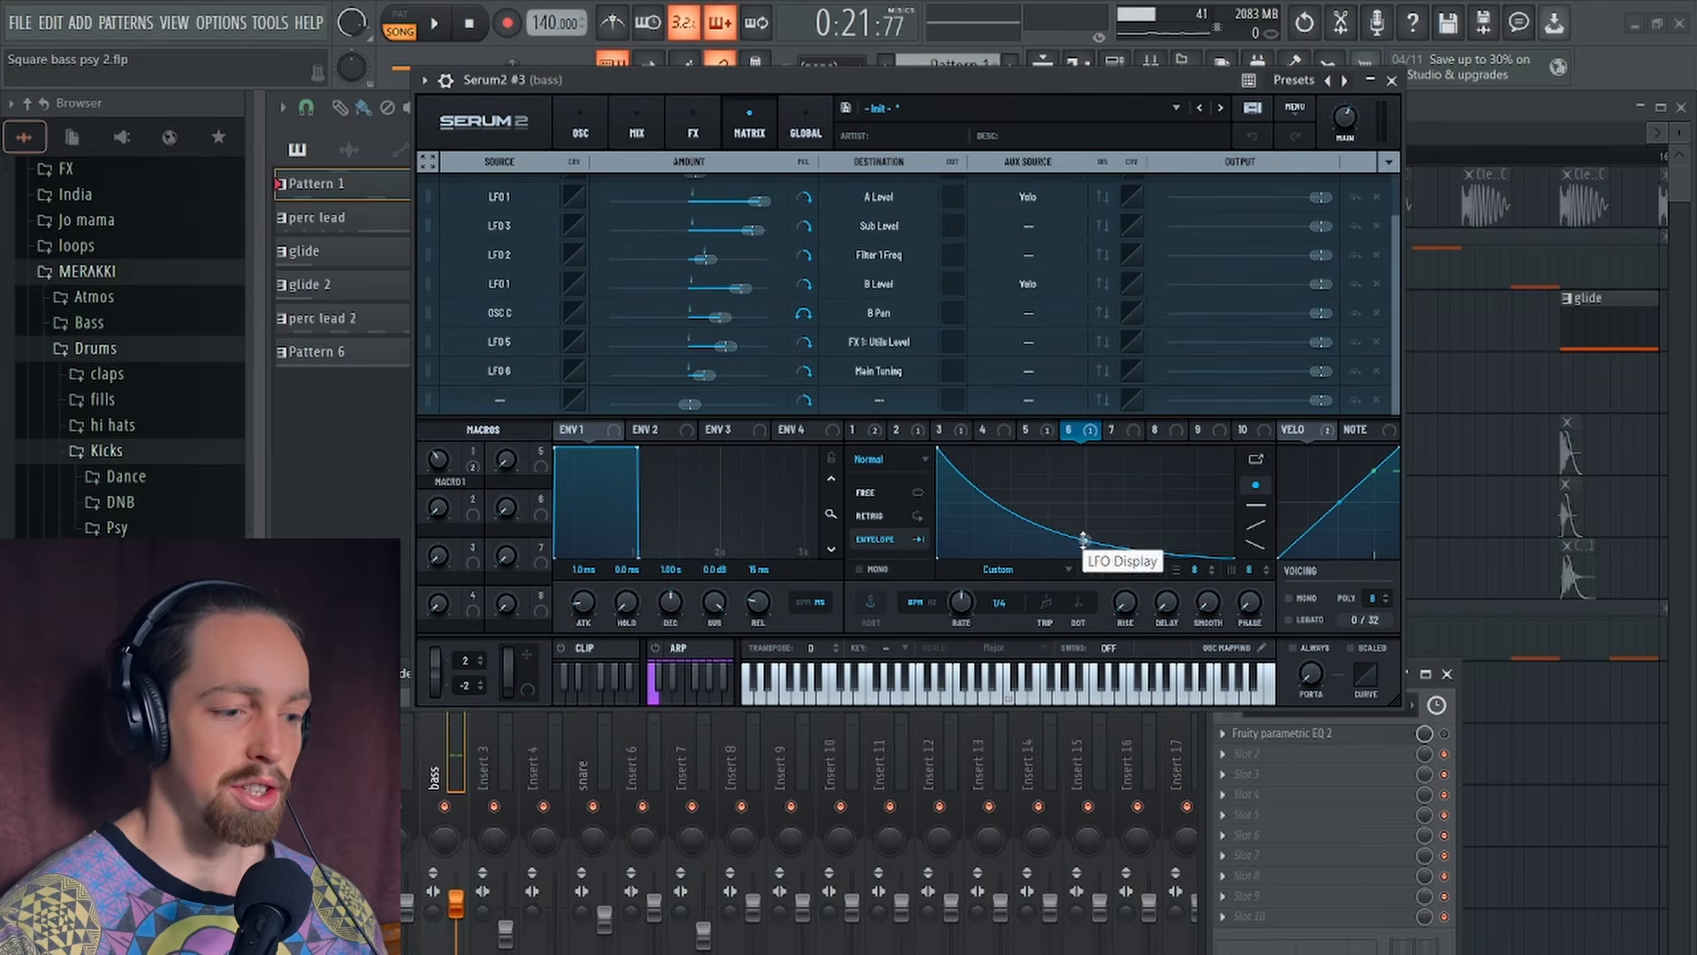
Step: Audition the glide with LFO 6's falling curve bent outward, and return the curve to its inward bend
{"action": "left_click_drag", "start_coordinate": [1096, 538], "coordinate": [1079, 505]}
{"action": "key", "text": "space"}
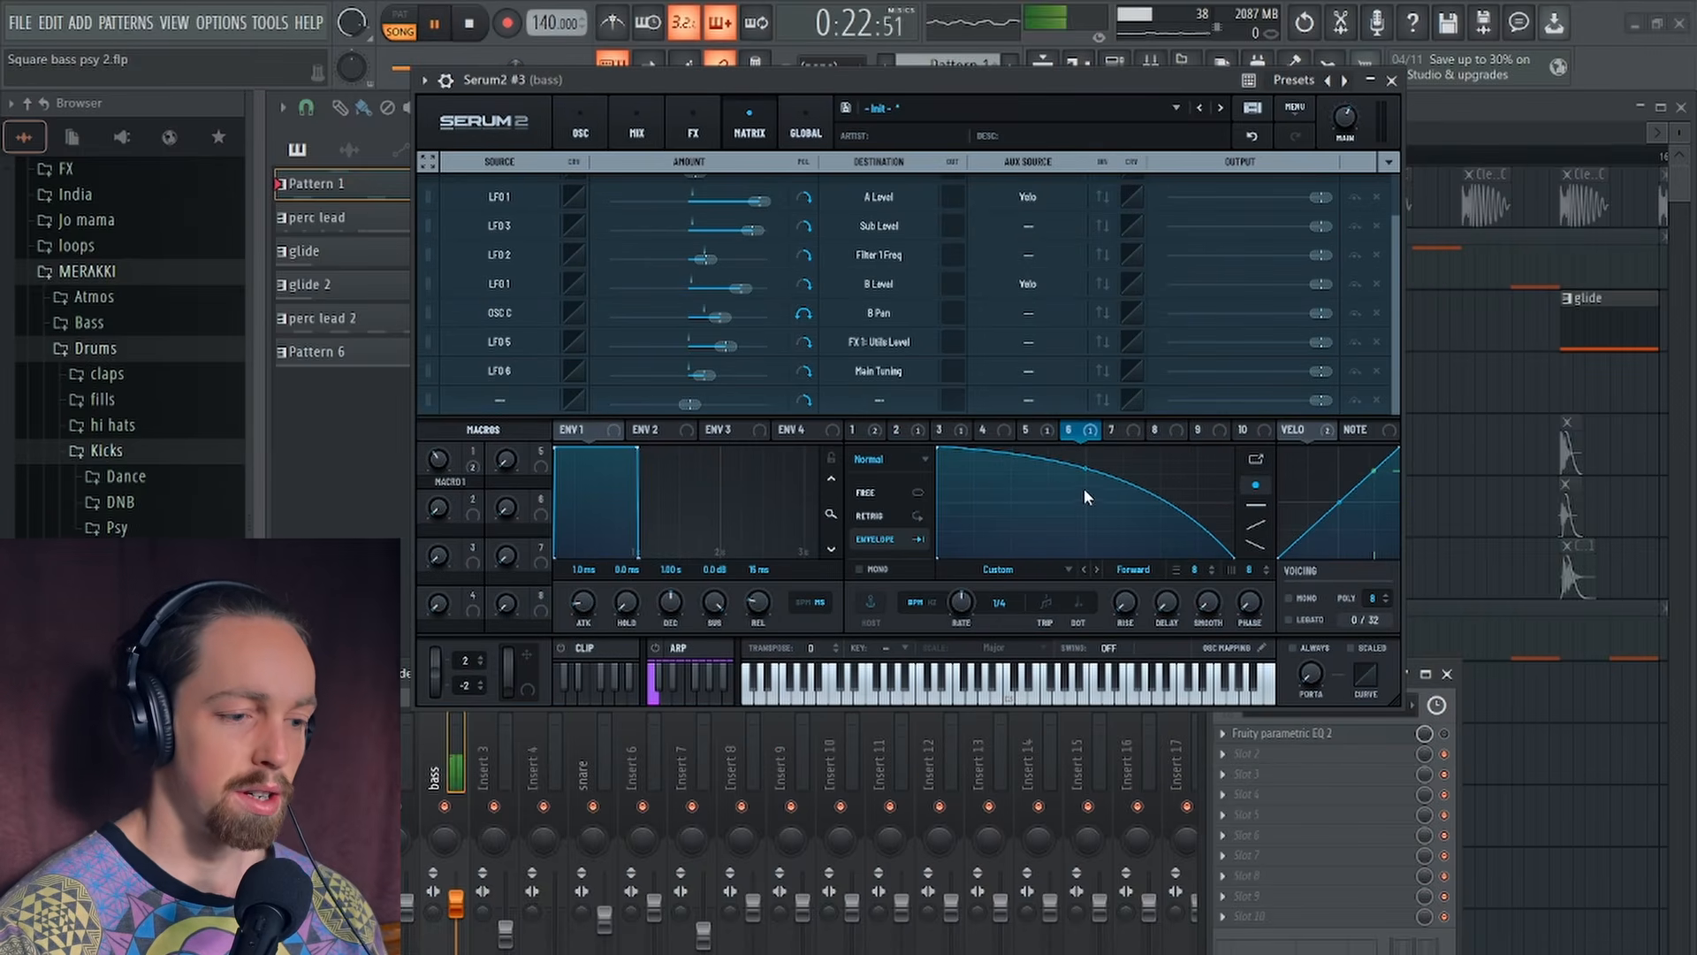
{"action": "key", "text": "space"}
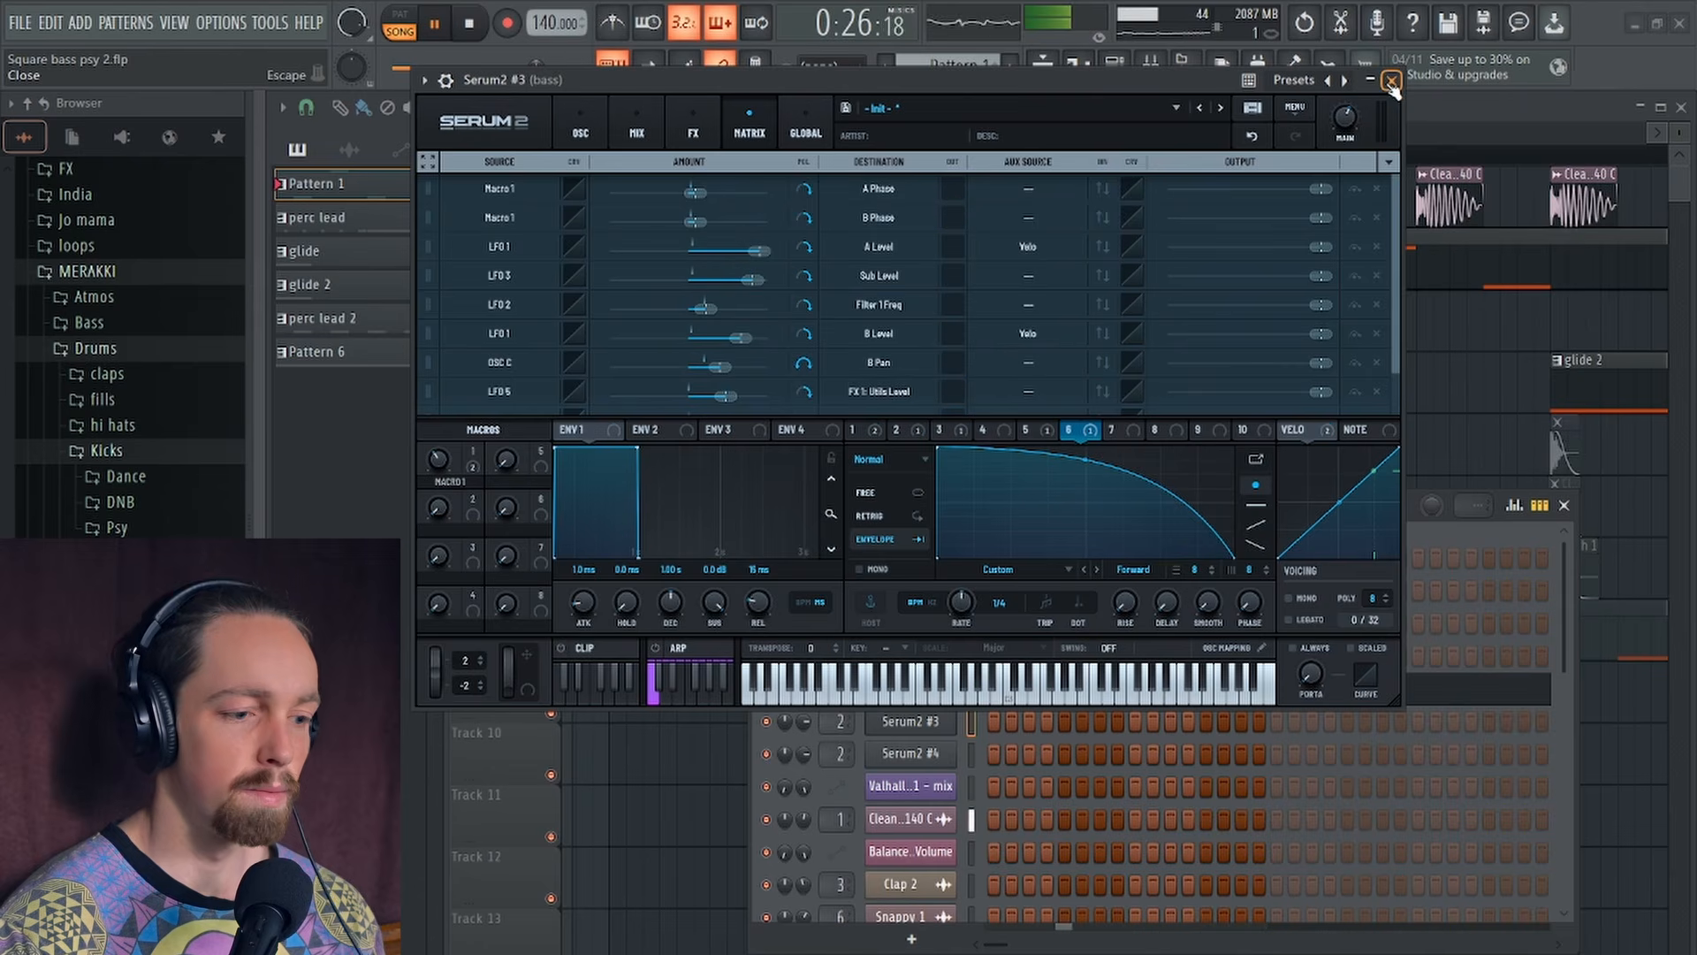
{"action": "left_click_drag", "start_coordinate": [1087, 463], "coordinate": [1089, 510]}
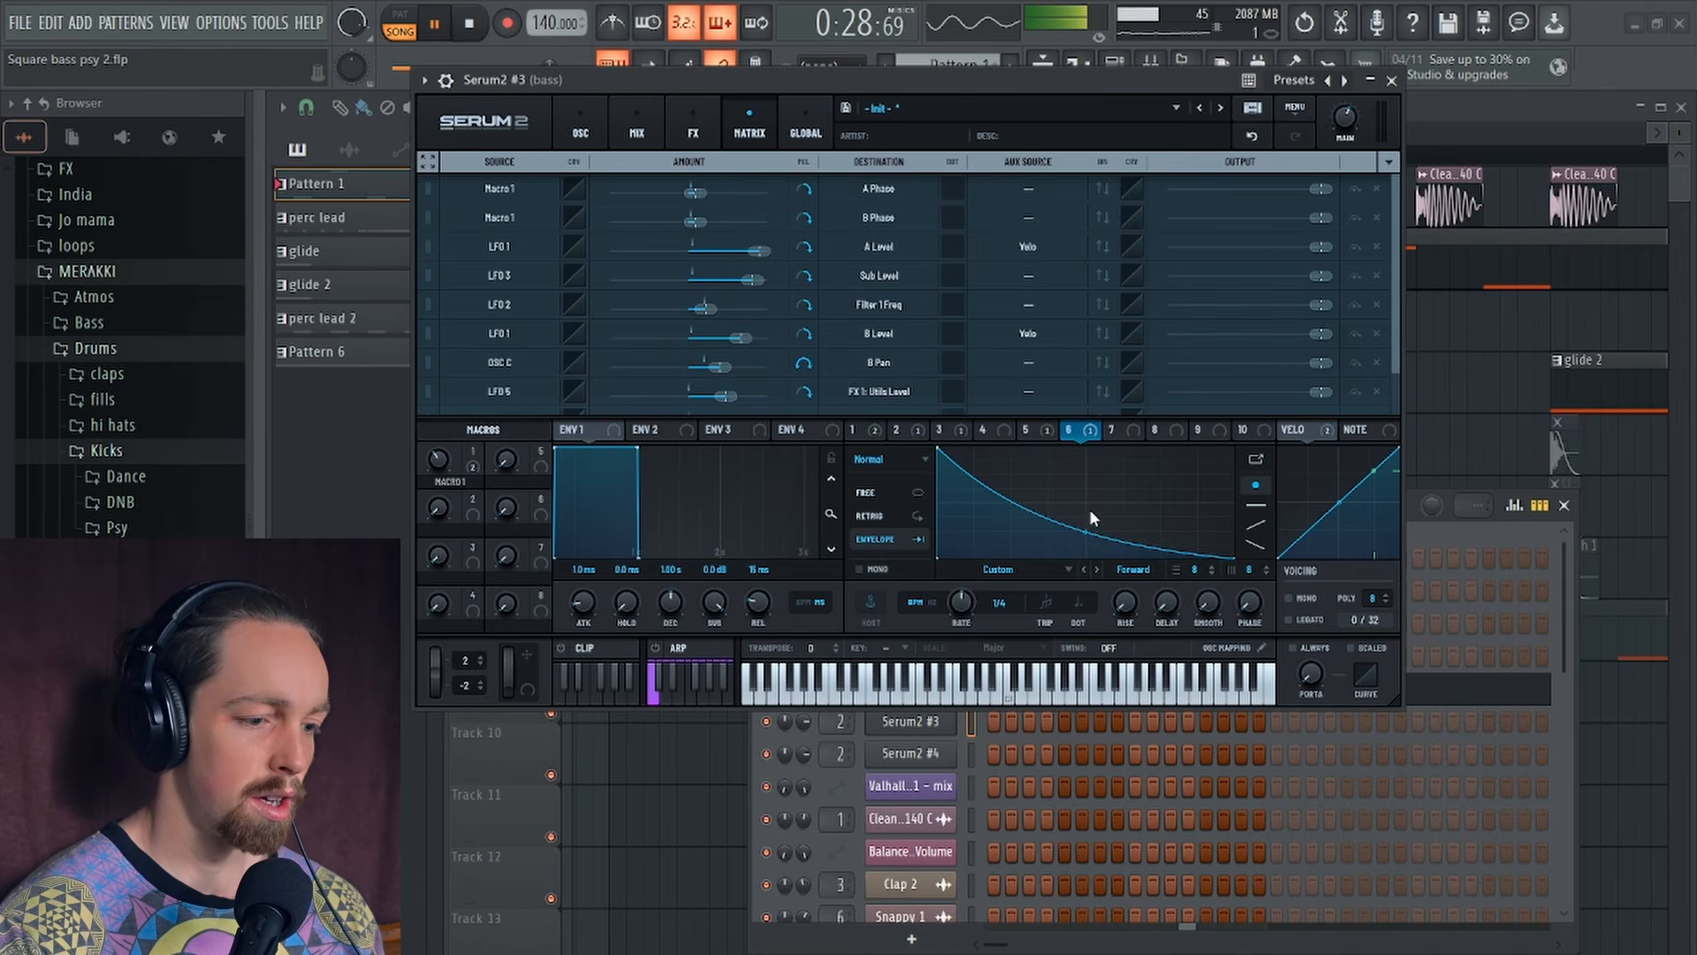
Step: Close the Serum2 #3 patch and the channel rack, and stop playback
{"action": "left_click", "coordinate": [1391, 81]}
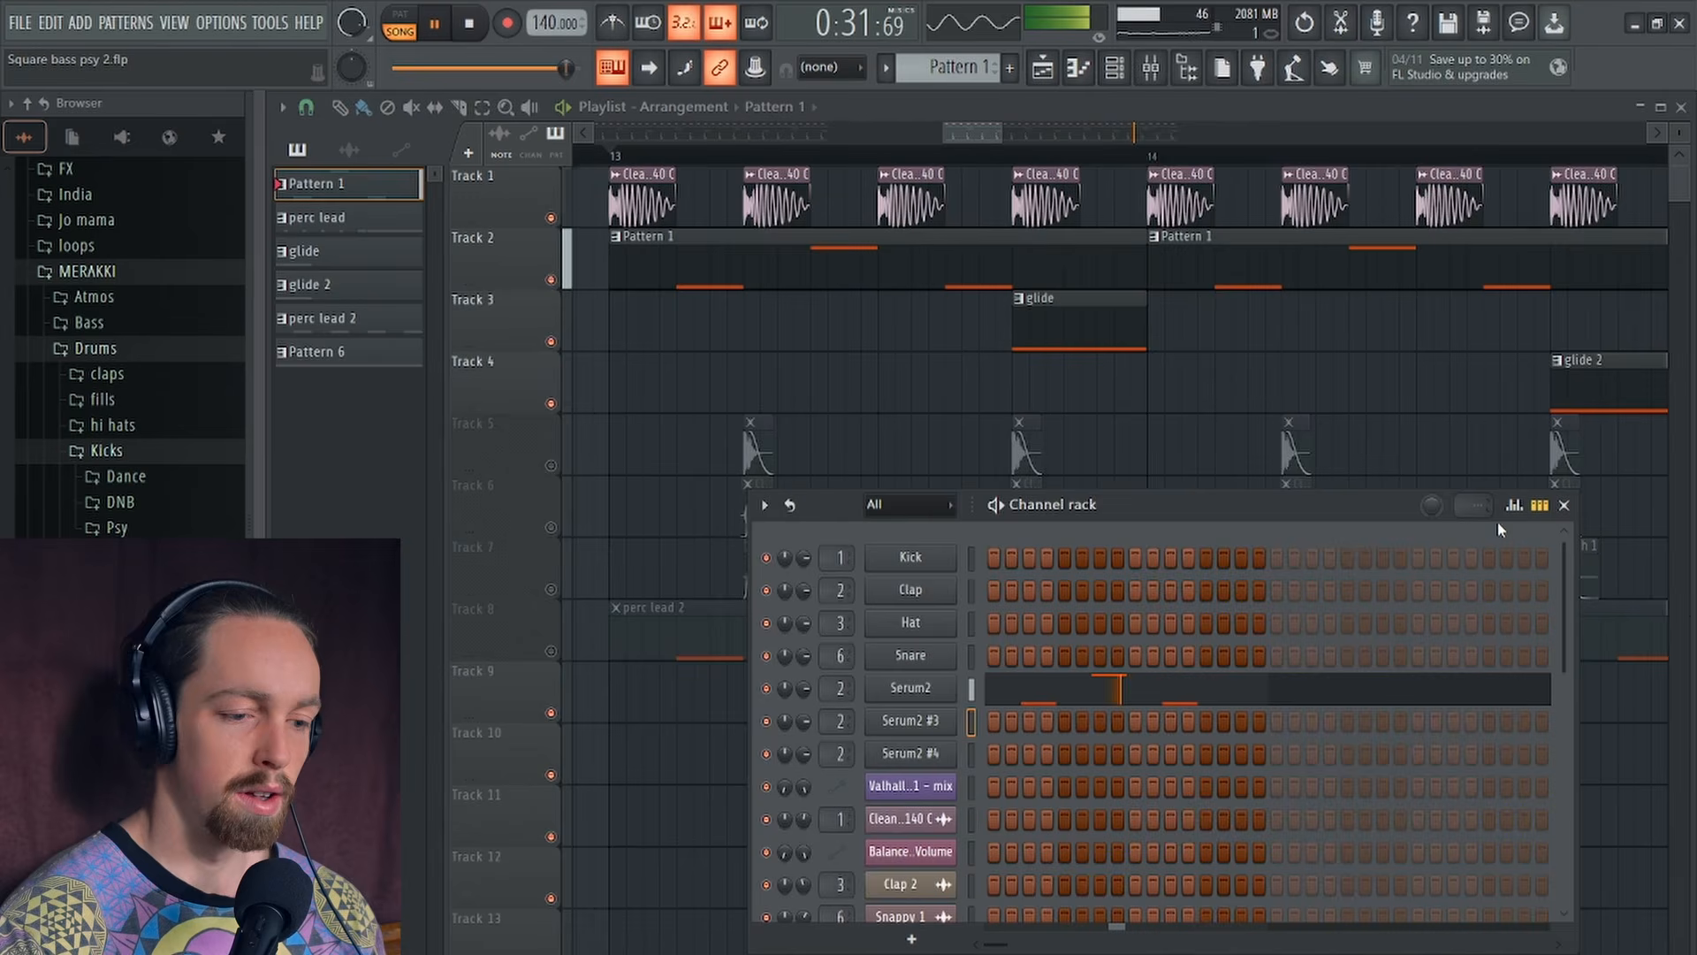
{"action": "left_click", "coordinate": [1564, 505]}
{"action": "key", "text": "space"}
Step: Select the glide 2 pattern, and open the Serum2 #4 channel's patch to show its LFO 2 and LFO 6 curves
{"action": "scroll", "coordinate": [1357, 447], "scroll_direction": "right", "scroll_amount": 4}
{"action": "left_click", "coordinate": [1060, 378]}
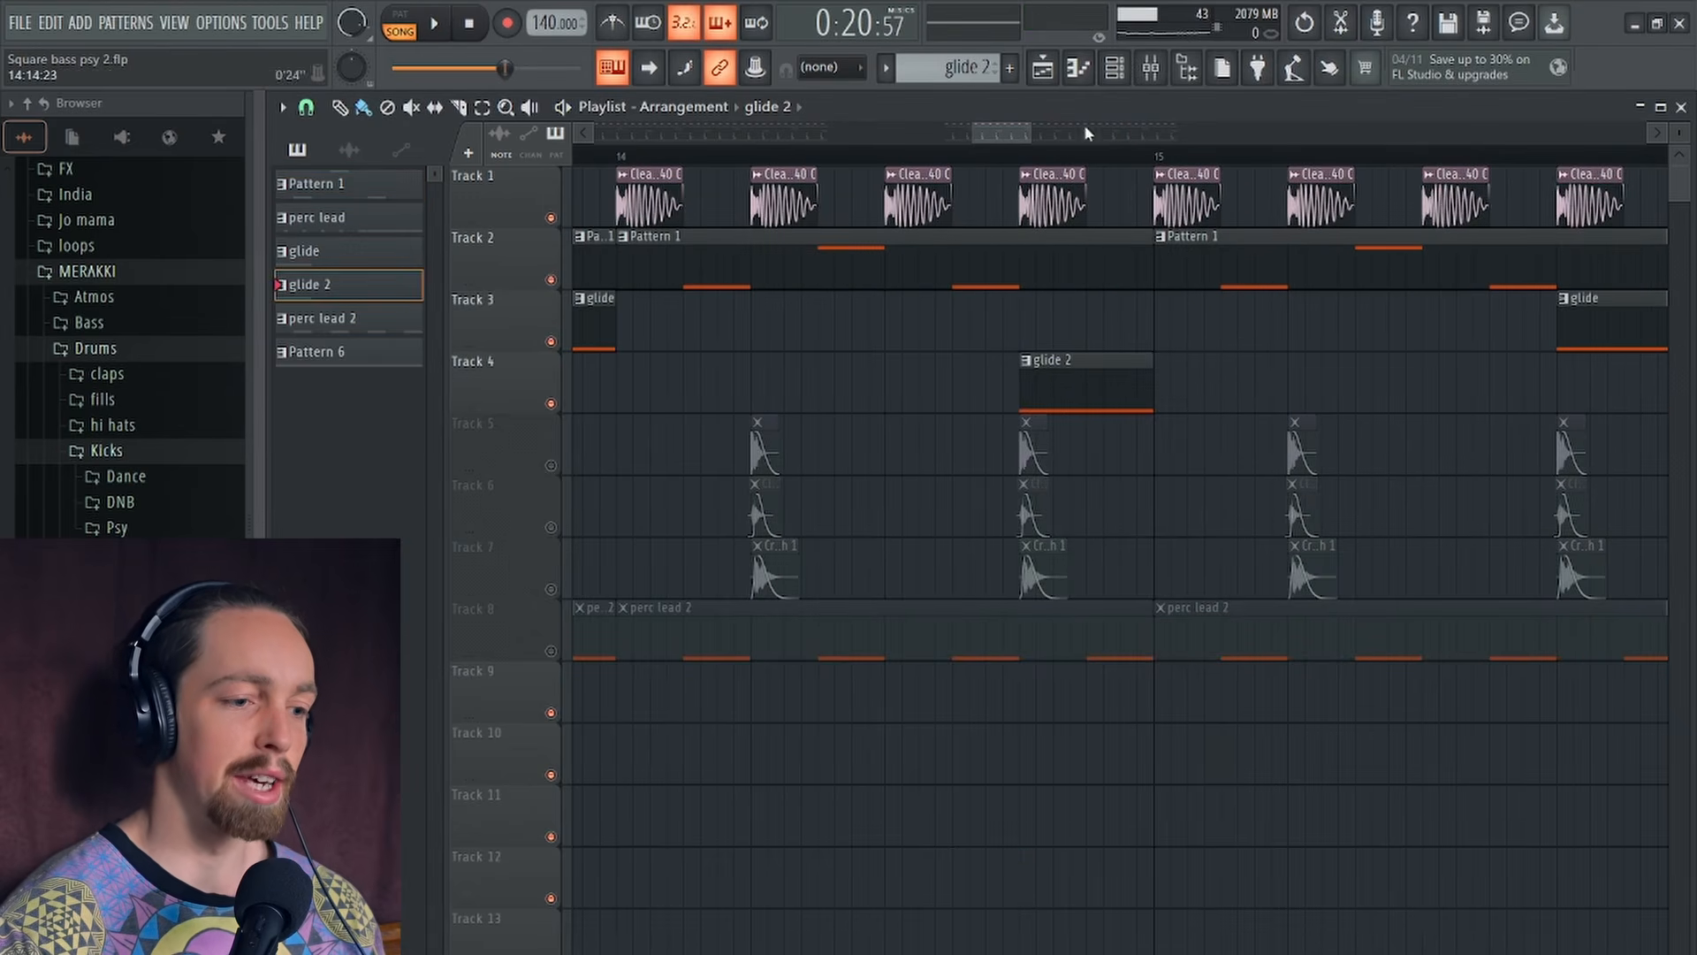
{"action": "key", "text": "F6"}
{"action": "left_click", "coordinate": [915, 762]}
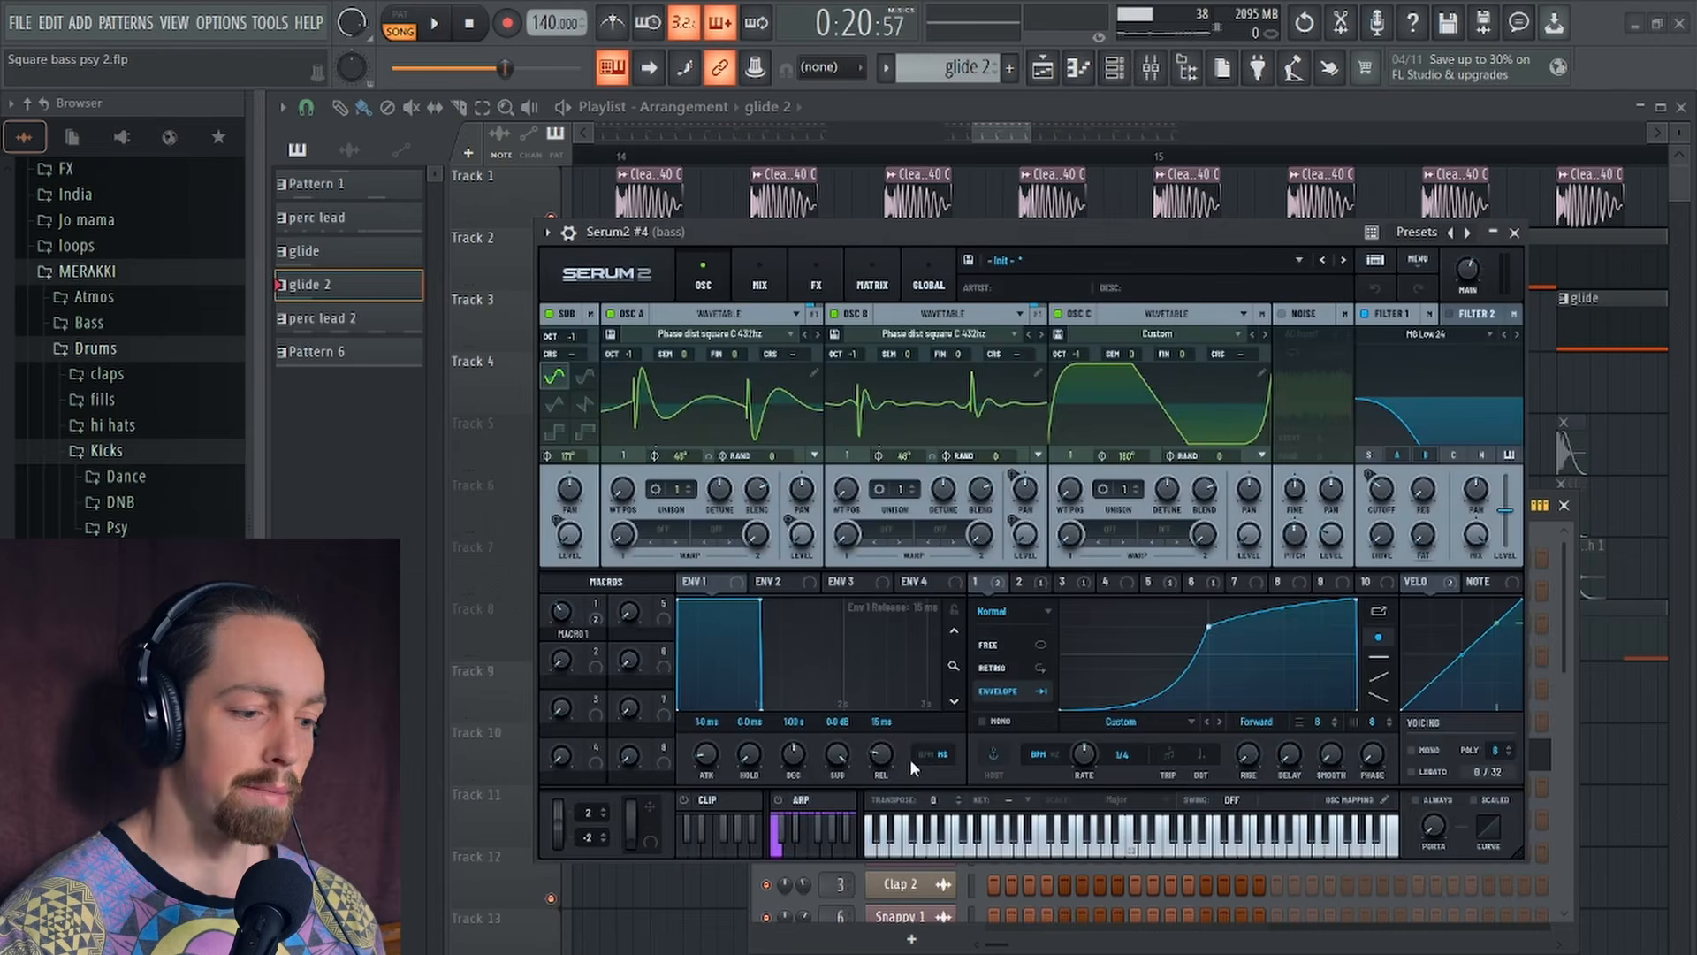
{"action": "left_click", "coordinate": [1020, 584]}
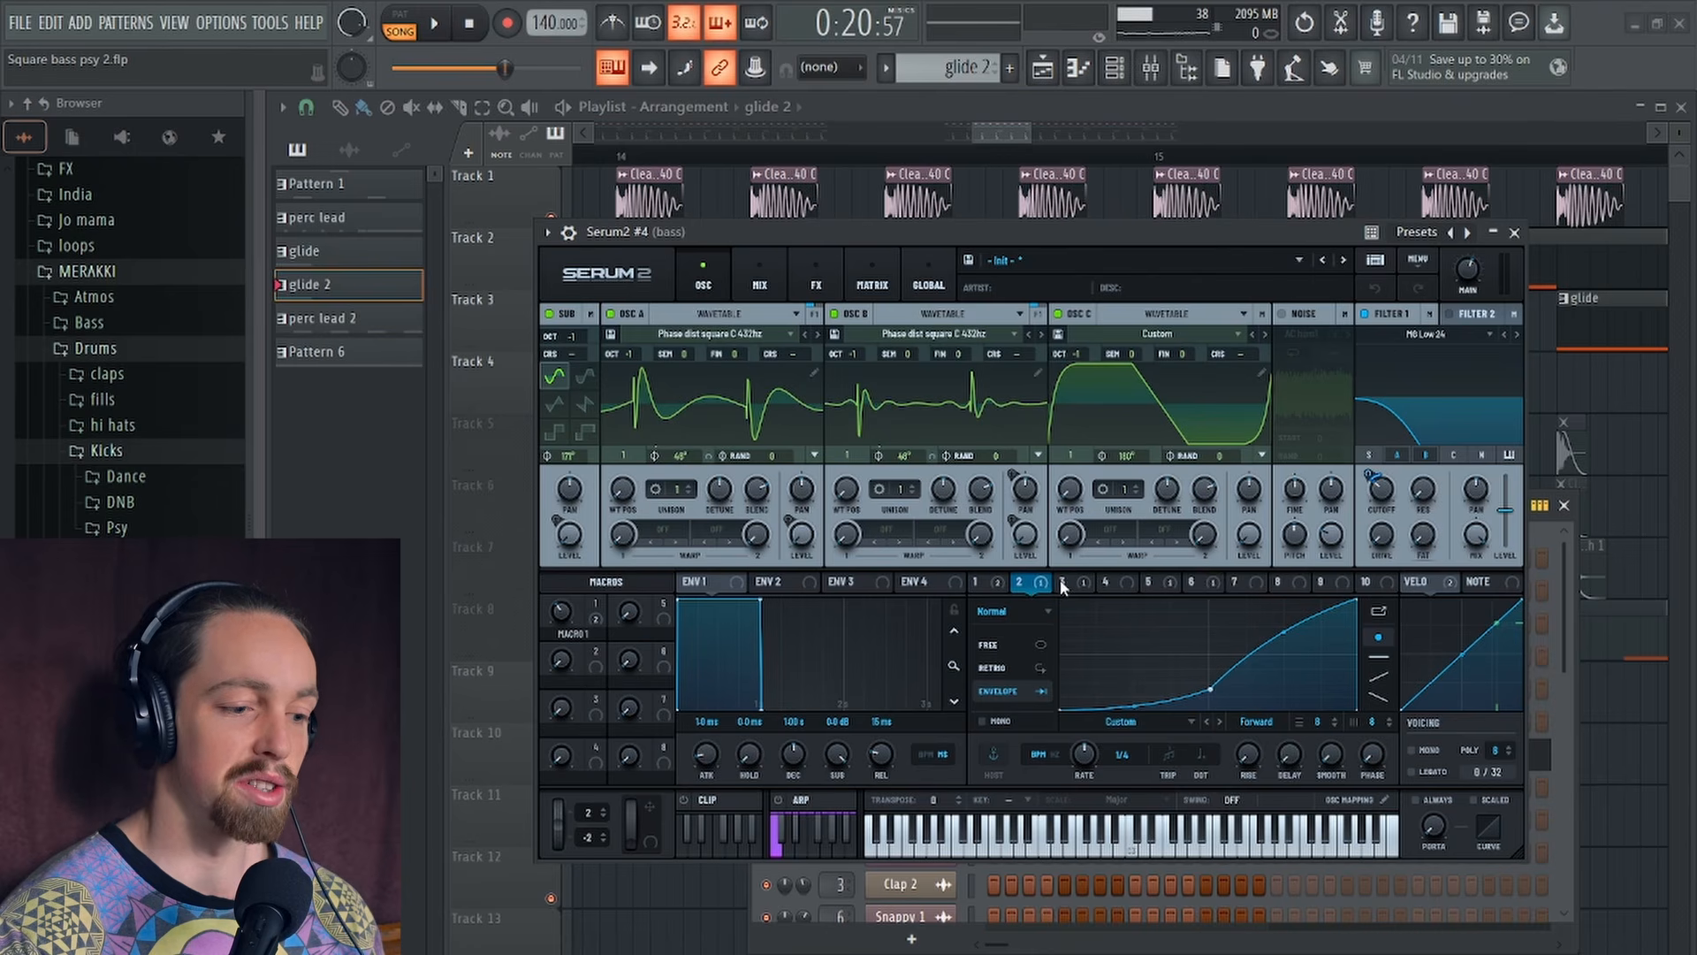
{"action": "left_click", "coordinate": [1192, 582]}
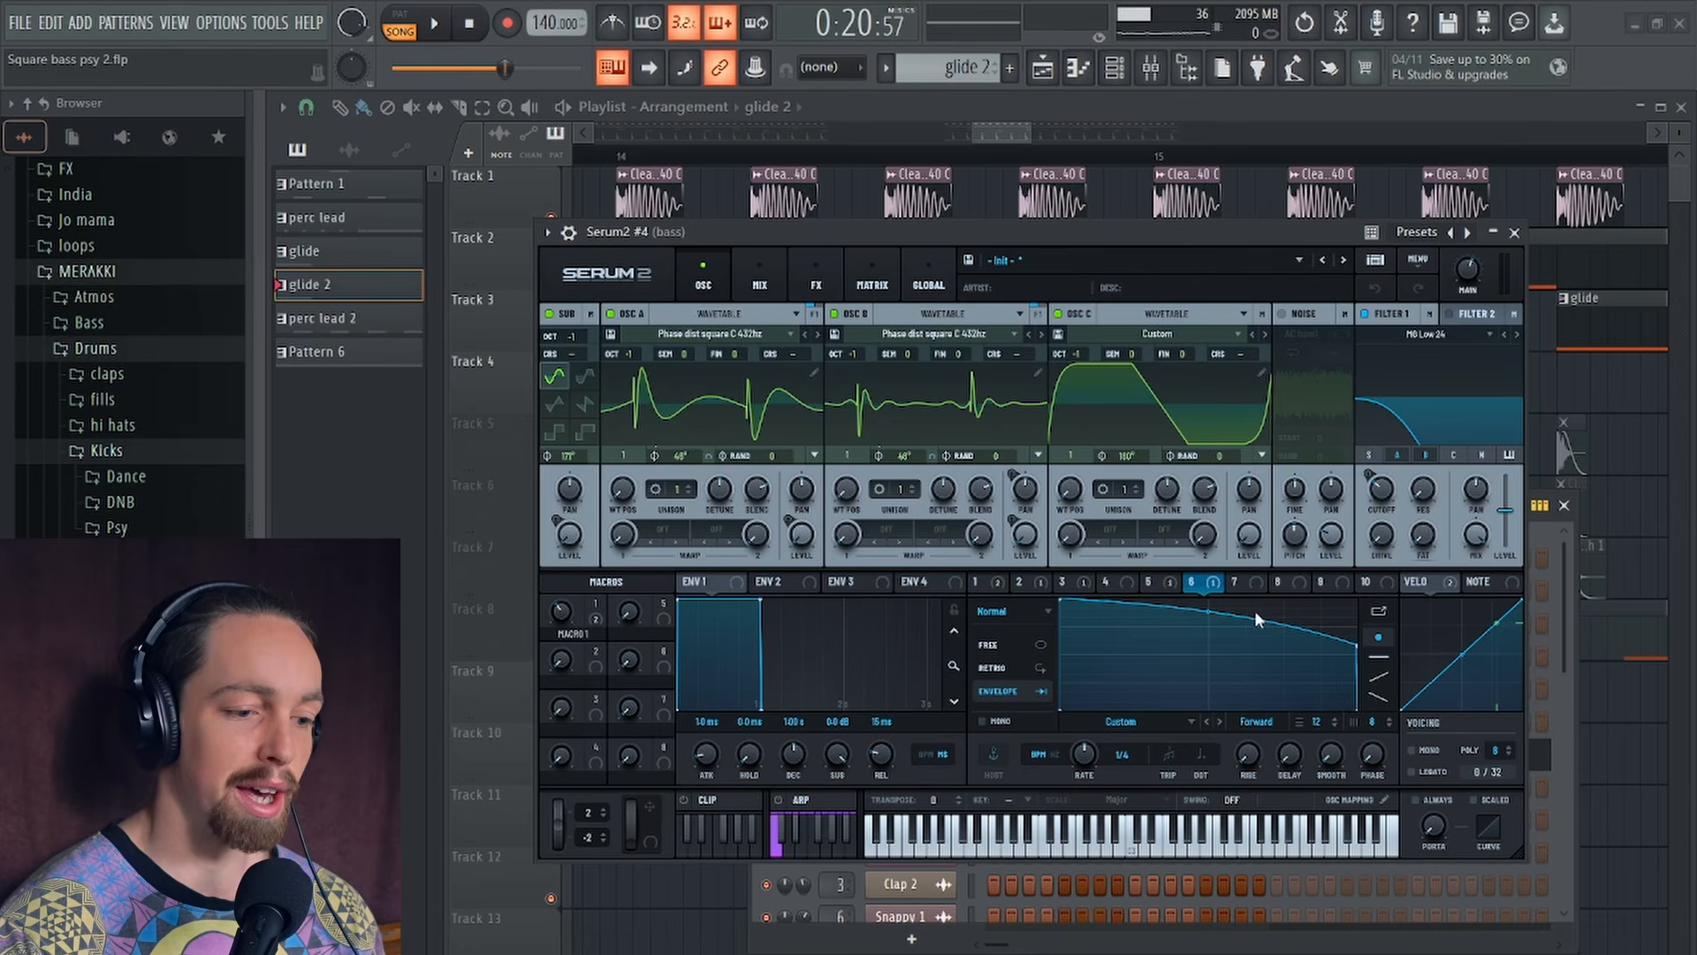